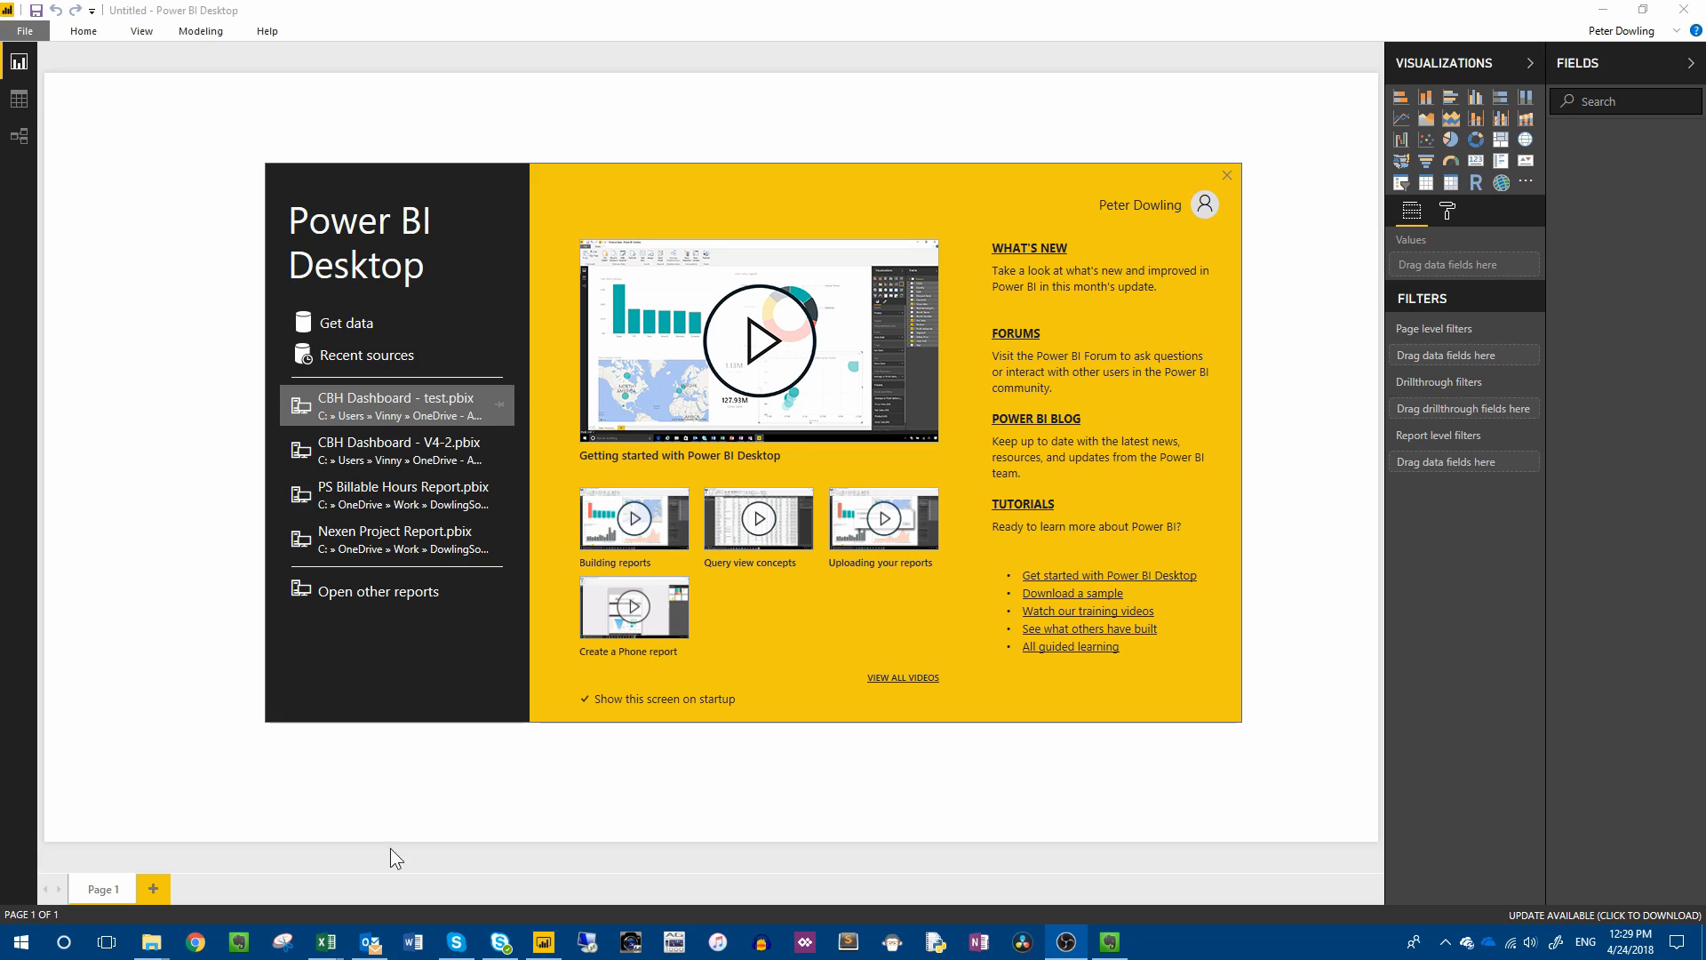
Switch to the Book1 workbook in Excel and review its Date, Location, Employee and Sales column headings.
{"action": "mouse_move", "coordinate": [326, 942]}
{"action": "left_click", "coordinate": [250, 878]}
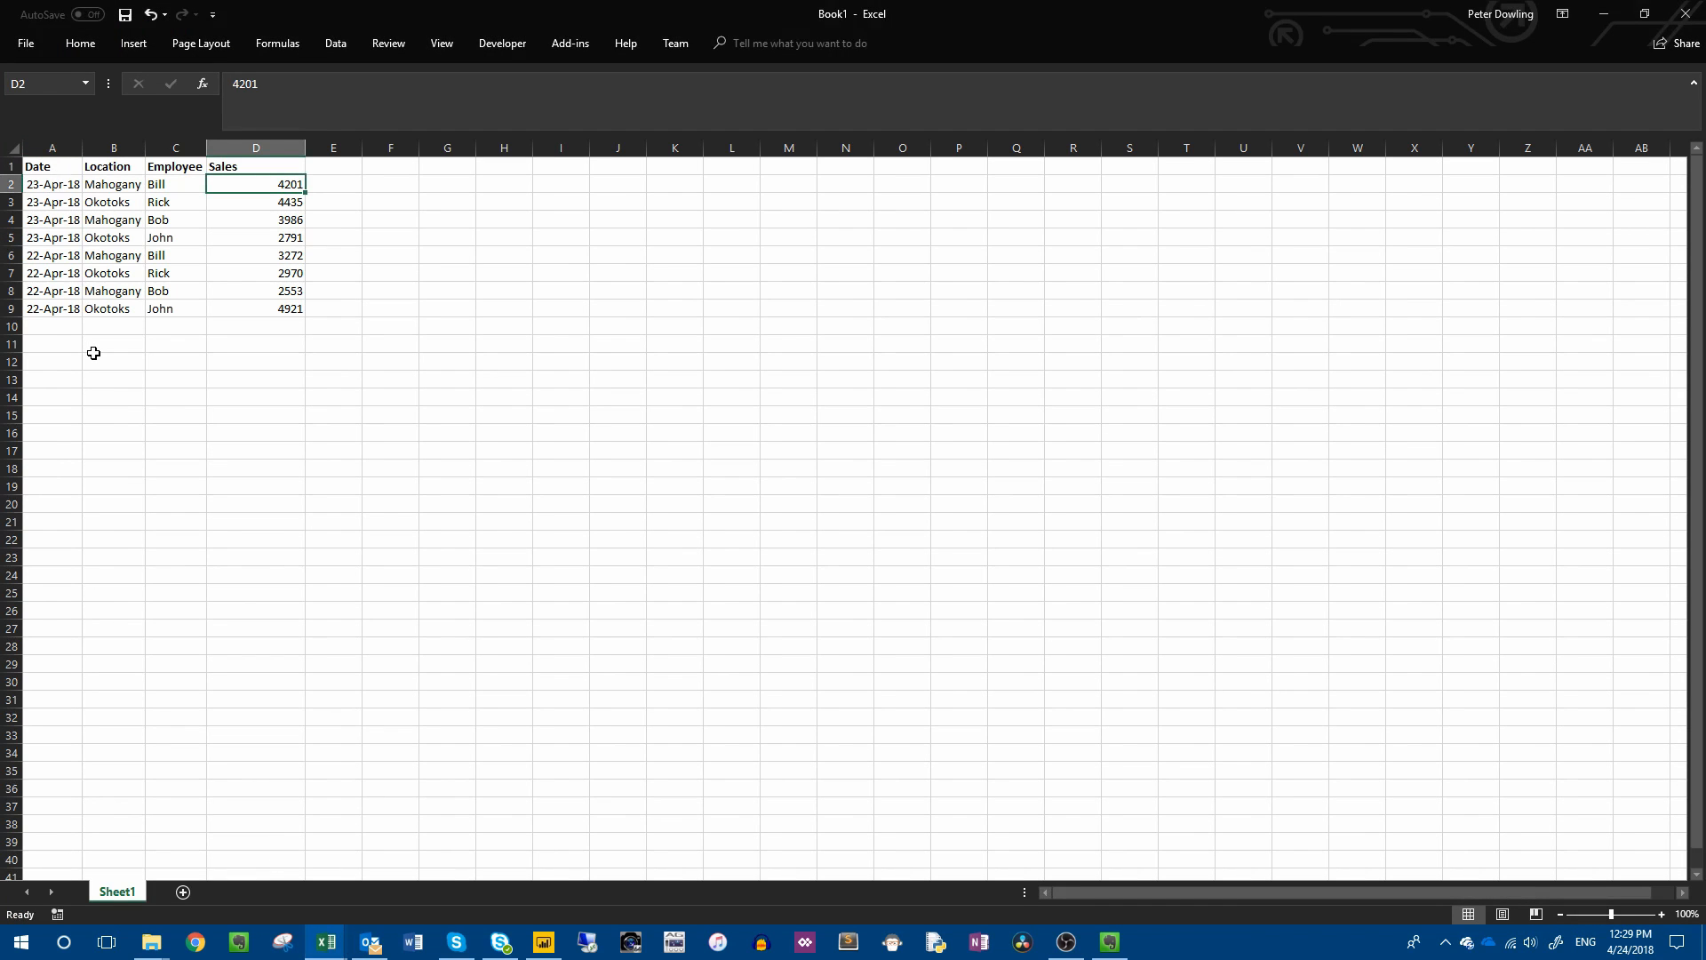
{"action": "left_click", "coordinate": [41, 165]}
{"action": "left_click", "coordinate": [122, 166]}
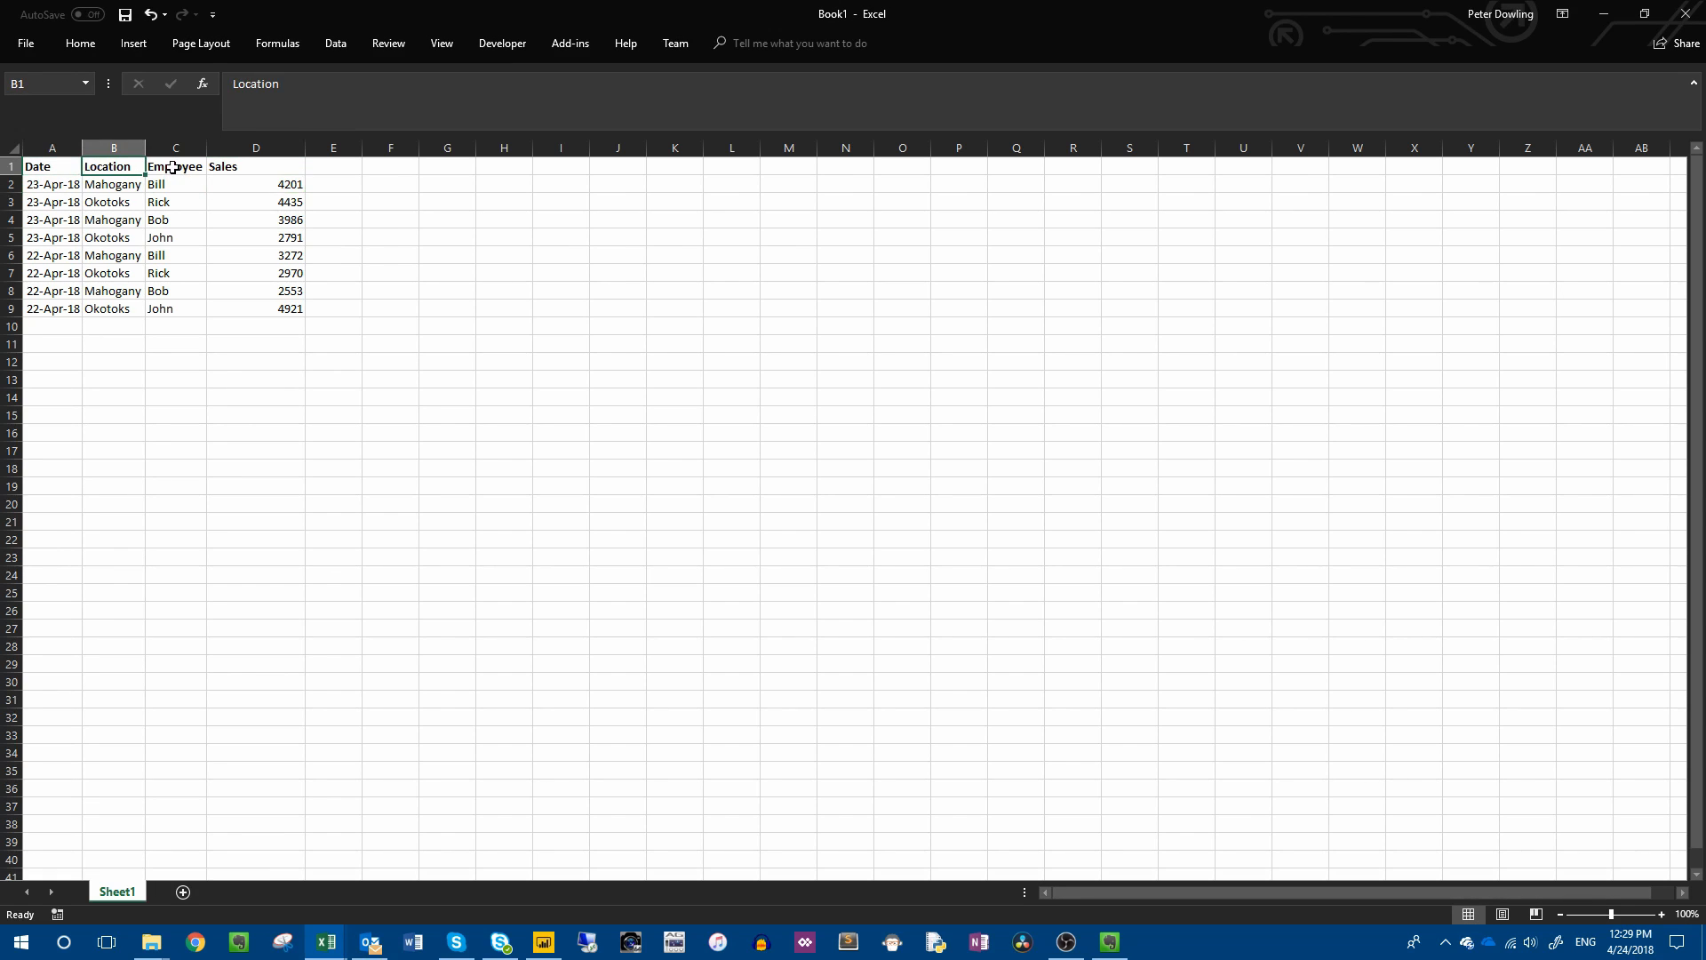
{"action": "left_click", "coordinate": [171, 167]}
{"action": "left_click", "coordinate": [245, 168]}
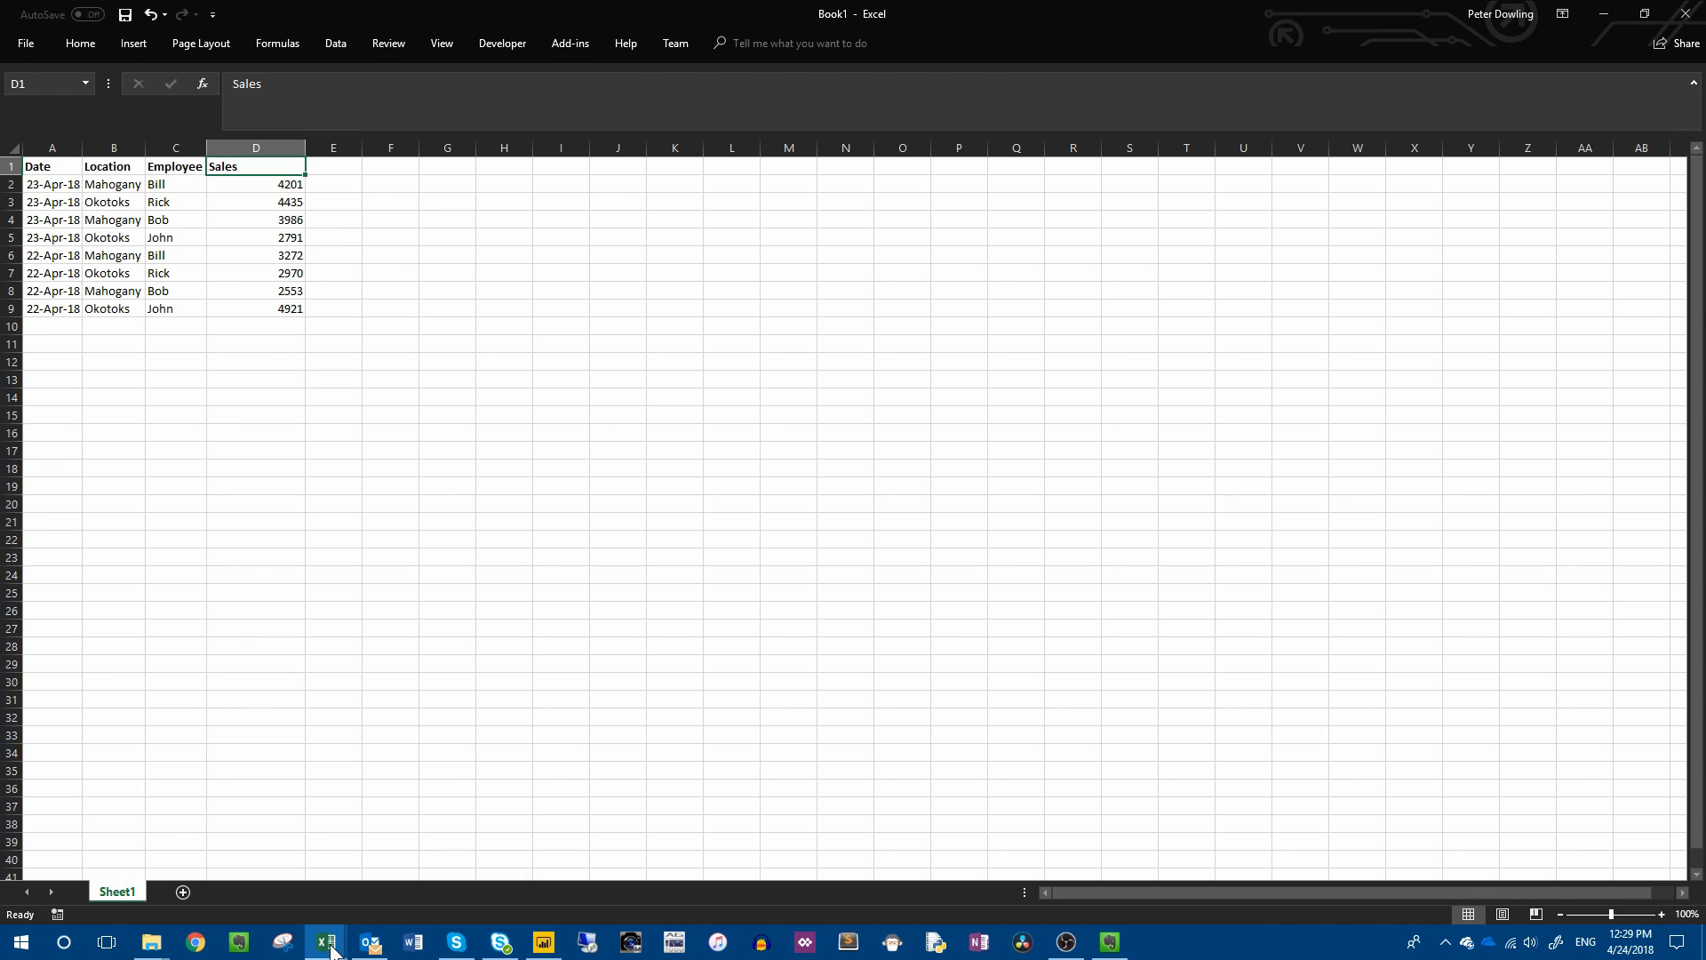
Switch to the message_jg9kmy4k.xlsx workbook and examine where its business date, employee names, location and net sales are stored.
{"action": "mouse_move", "coordinate": [332, 951]}
{"action": "left_click", "coordinate": [414, 916]}
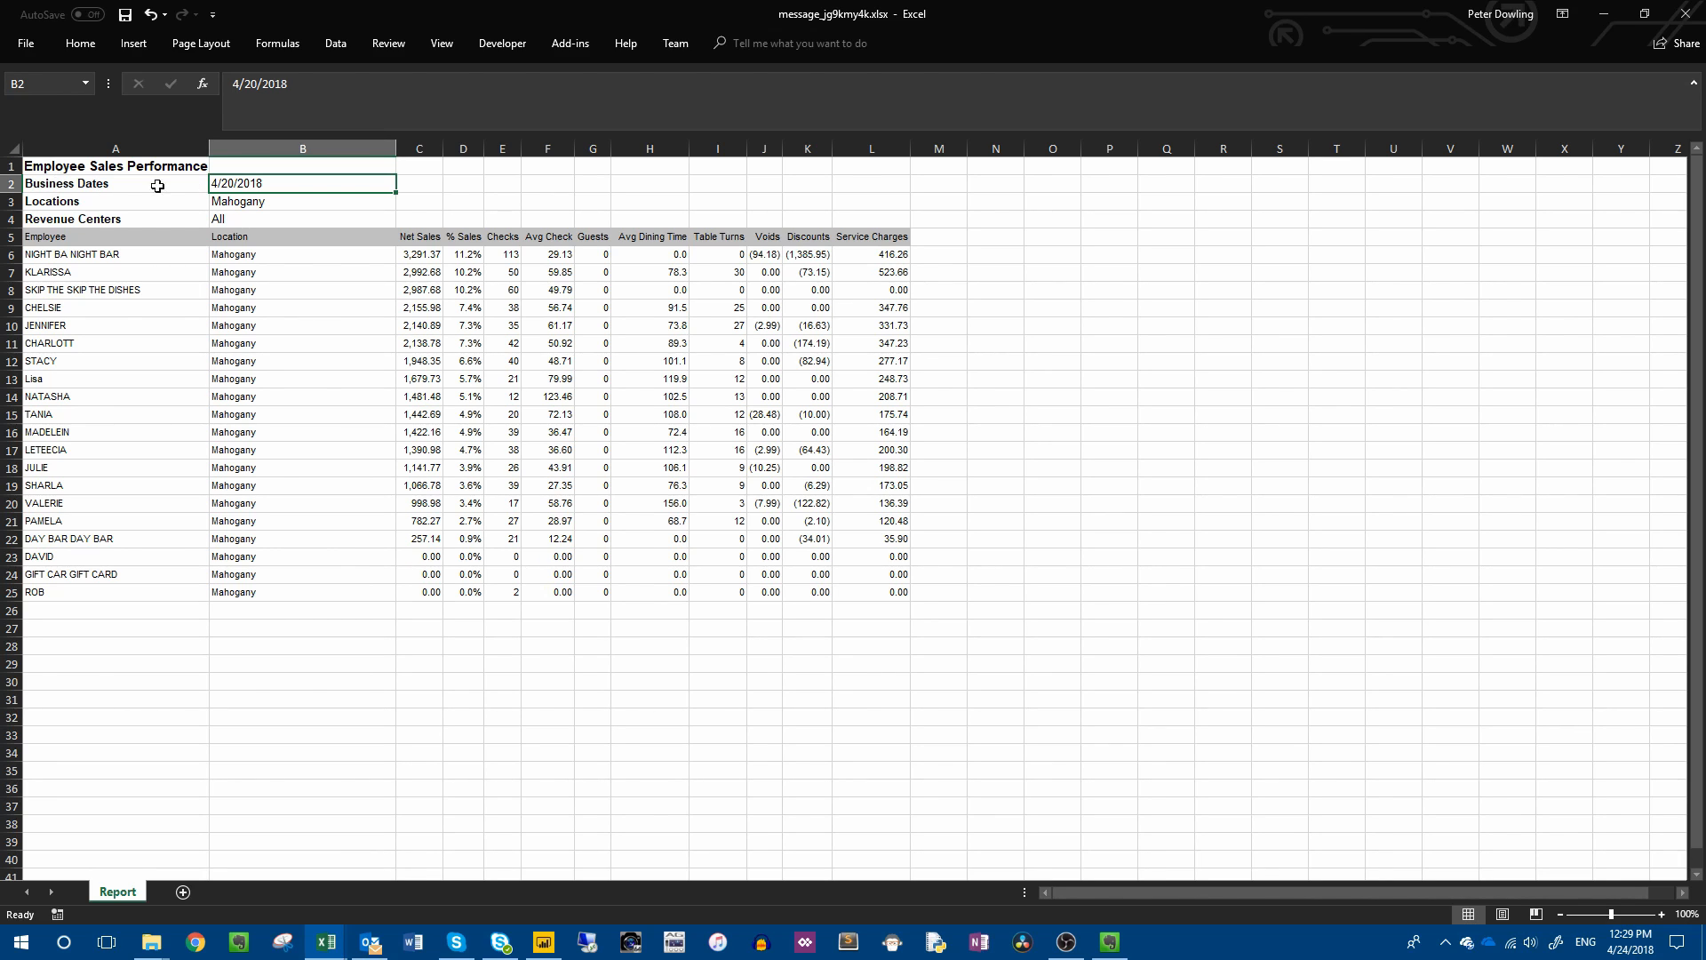
{"action": "left_click_drag", "start_coordinate": [85, 186], "coordinate": [235, 186]}
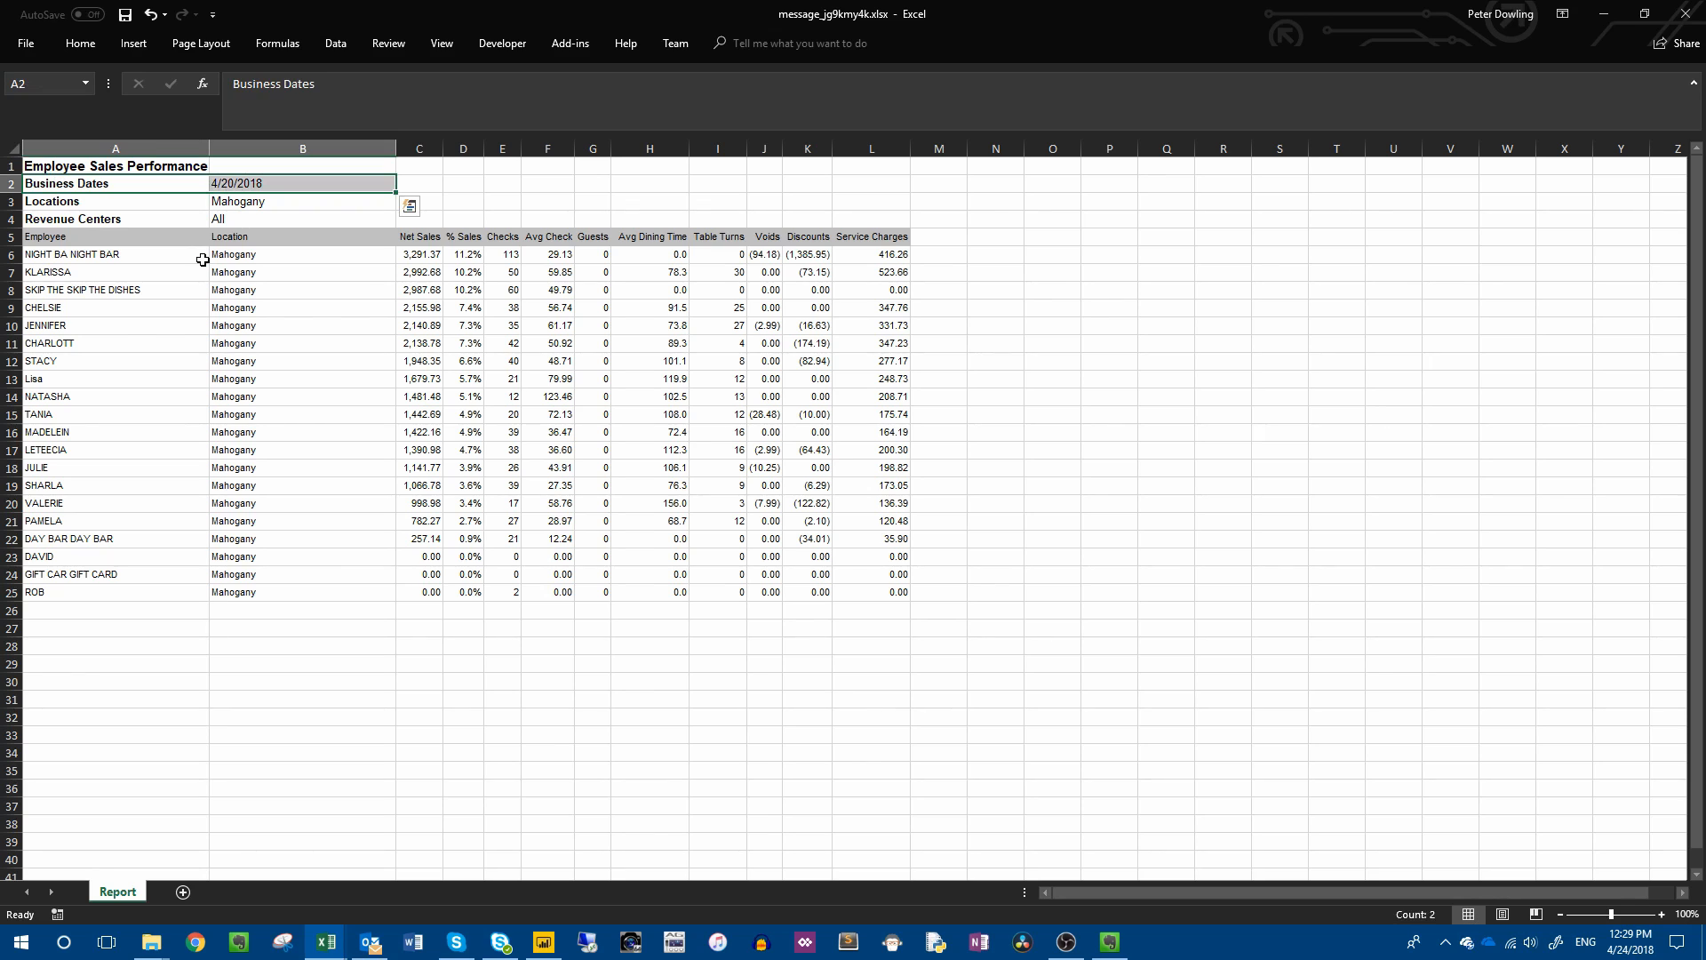
{"action": "left_click_drag", "start_coordinate": [76, 254], "coordinate": [105, 593]}
{"action": "left_click", "coordinate": [275, 254]}
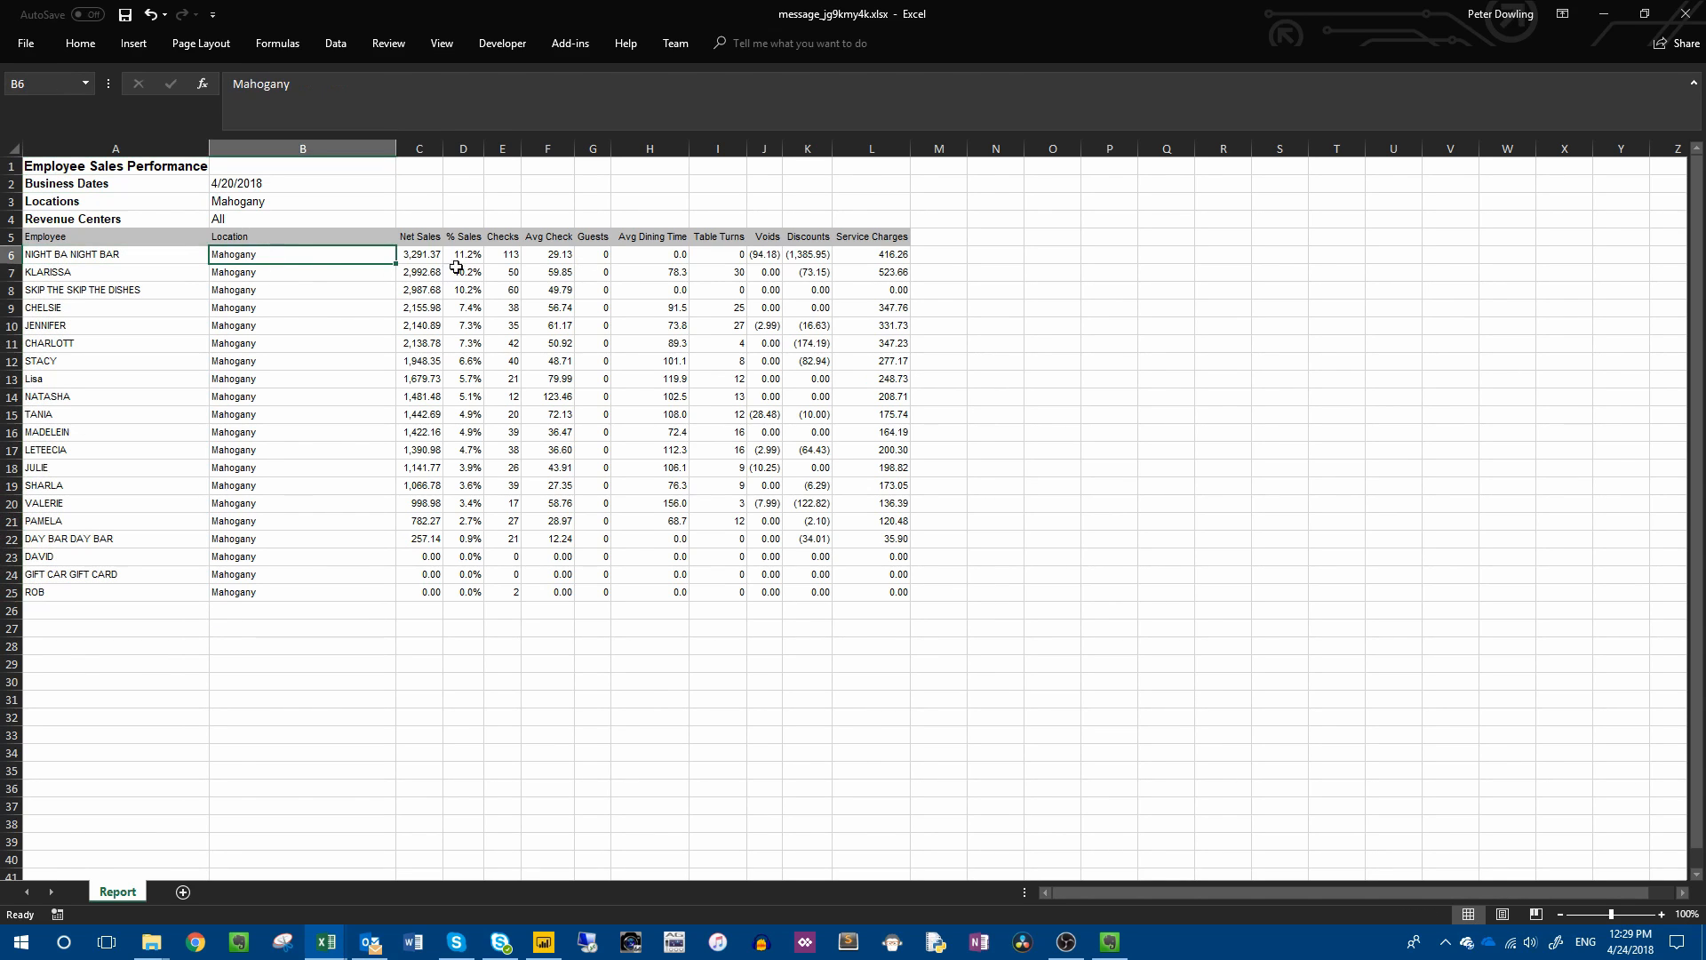
{"action": "left_click", "coordinate": [418, 253]}
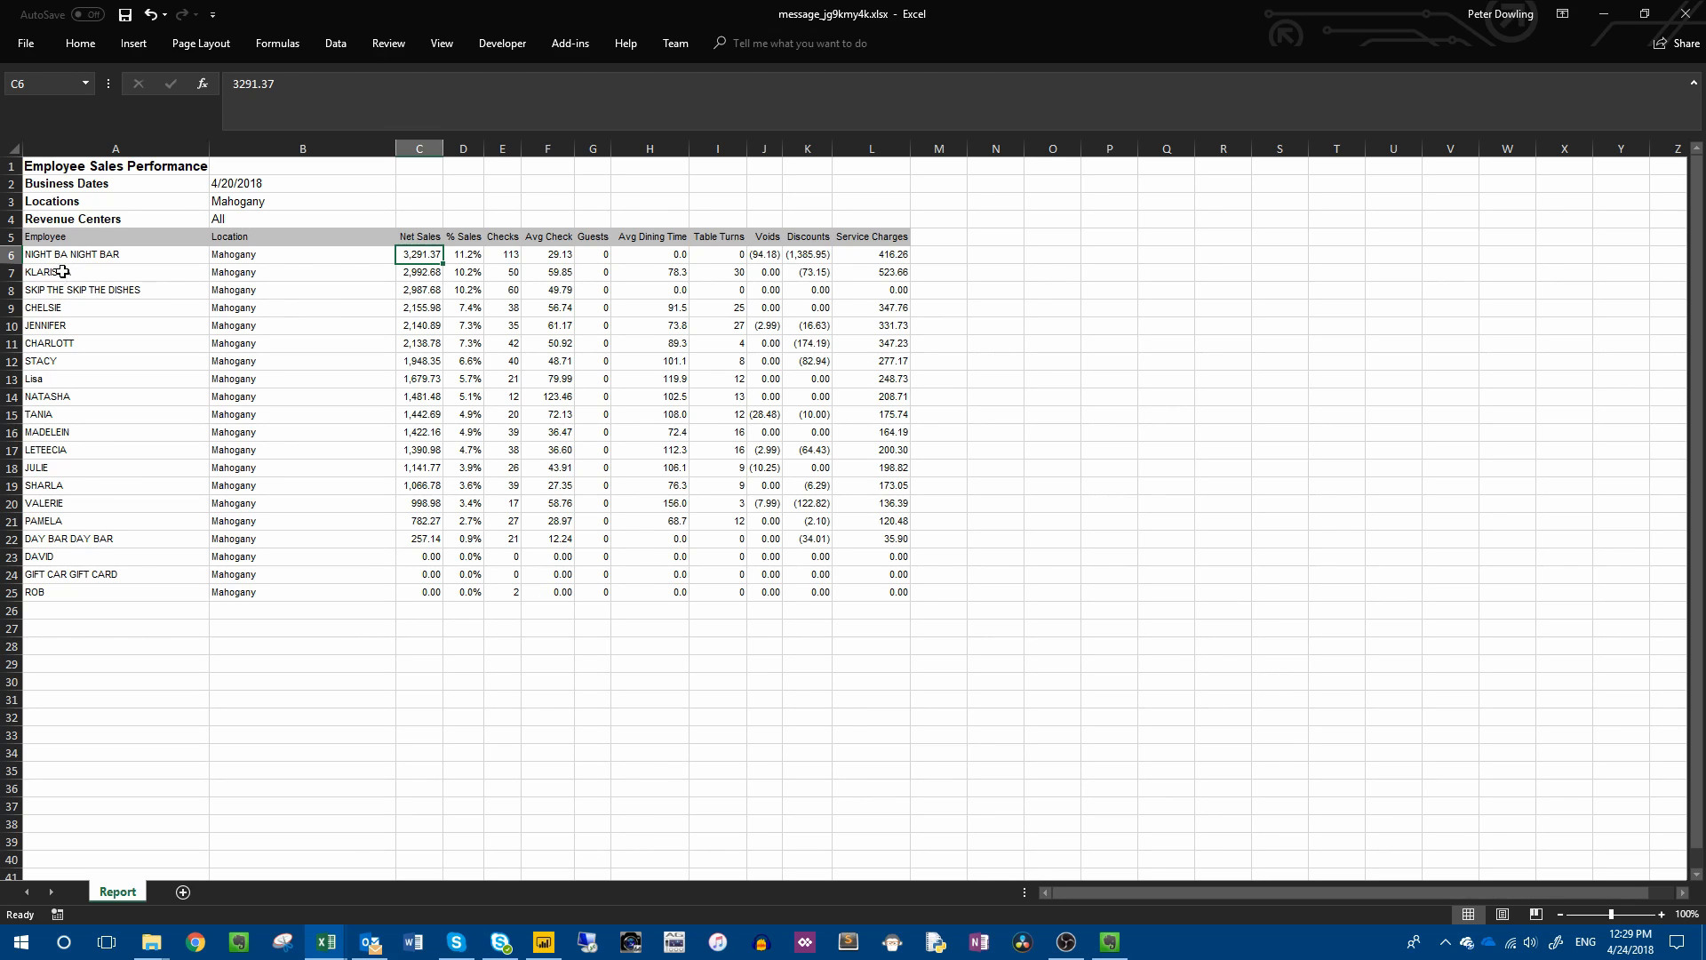
{"action": "left_click", "coordinate": [252, 184]}
{"action": "left_click_drag", "start_coordinate": [79, 252], "coordinate": [69, 595]}
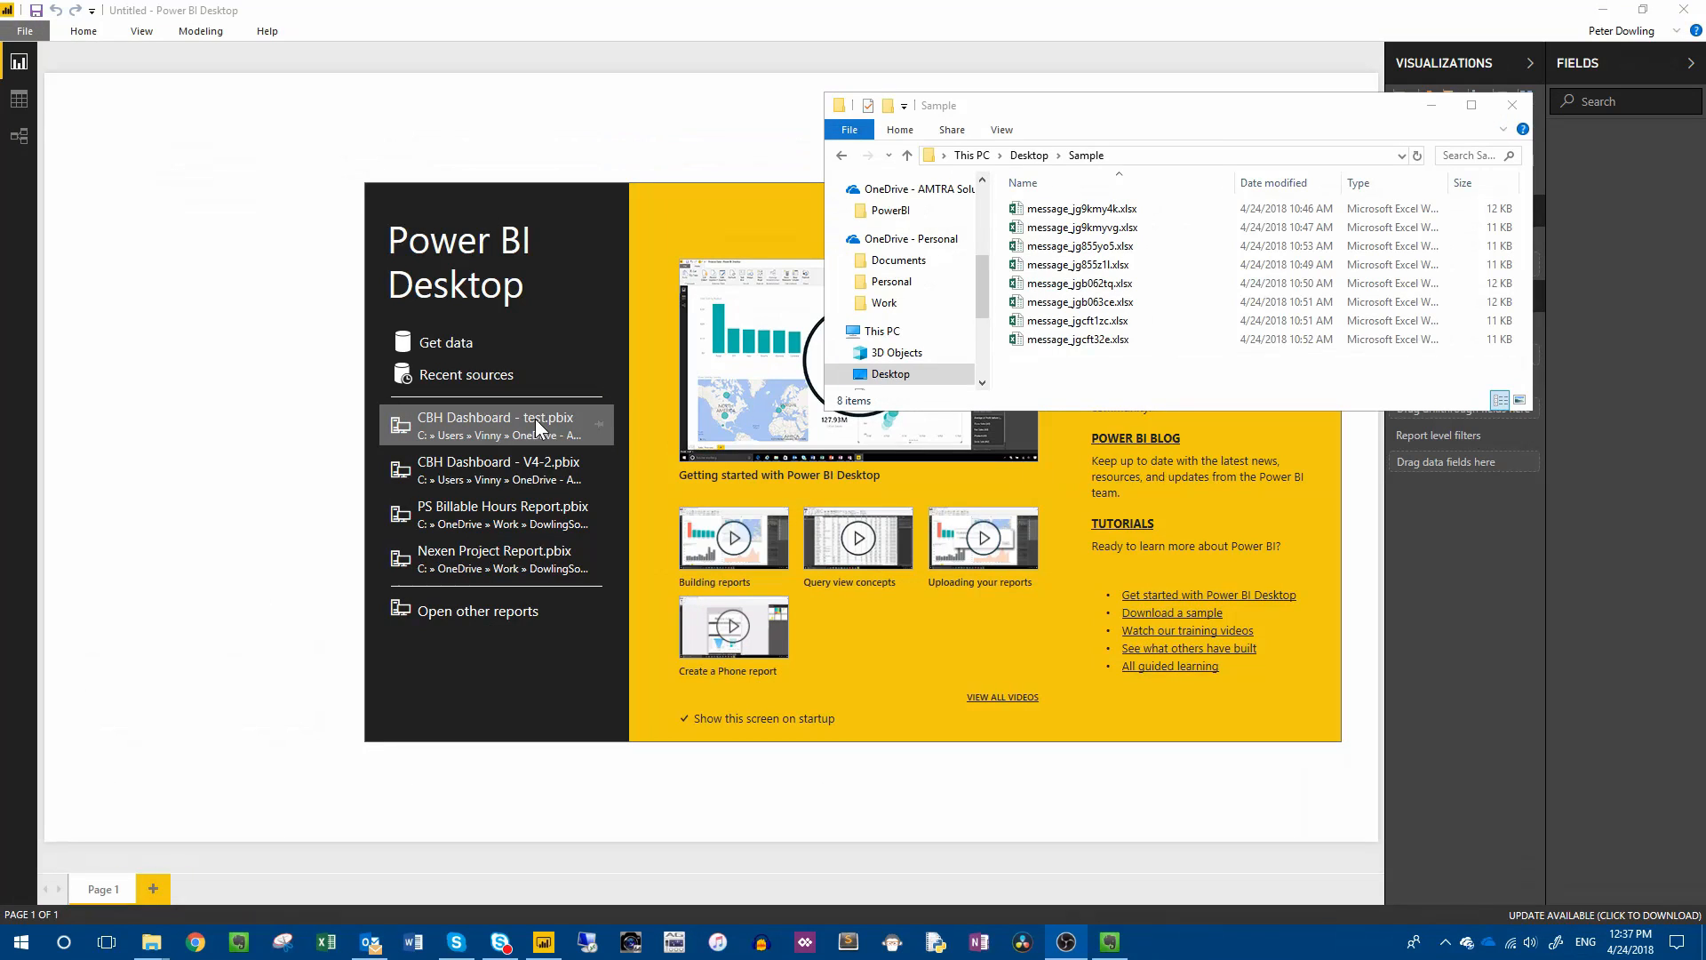
Move the Sample file window out of the way in Power BI Desktop and connect to the Sample folder as a Folder data source.
{"action": "mouse_move", "coordinate": [1087, 359]}
{"action": "left_mouse_down"}
{"action": "mouse_move", "coordinate": [1079, 183]}
{"action": "mouse_move", "coordinate": [1100, 369]}
{"action": "left_mouse_up"}
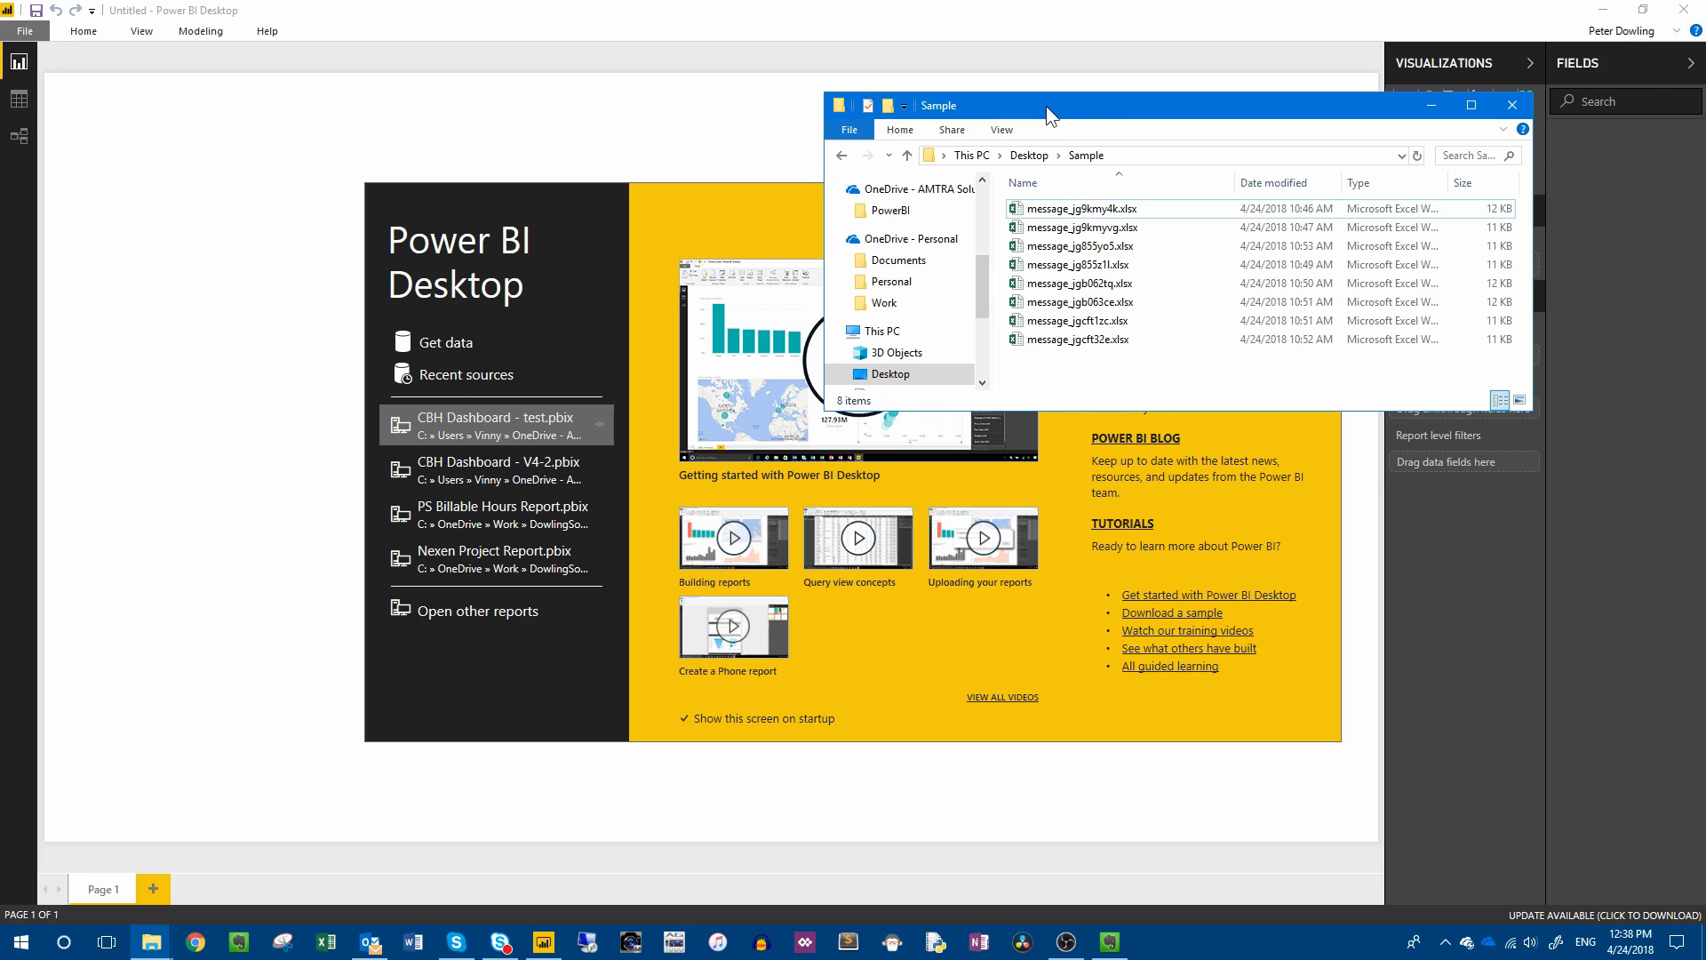
{"action": "left_click_drag", "start_coordinate": [1047, 105], "coordinate": [1705, 169]}
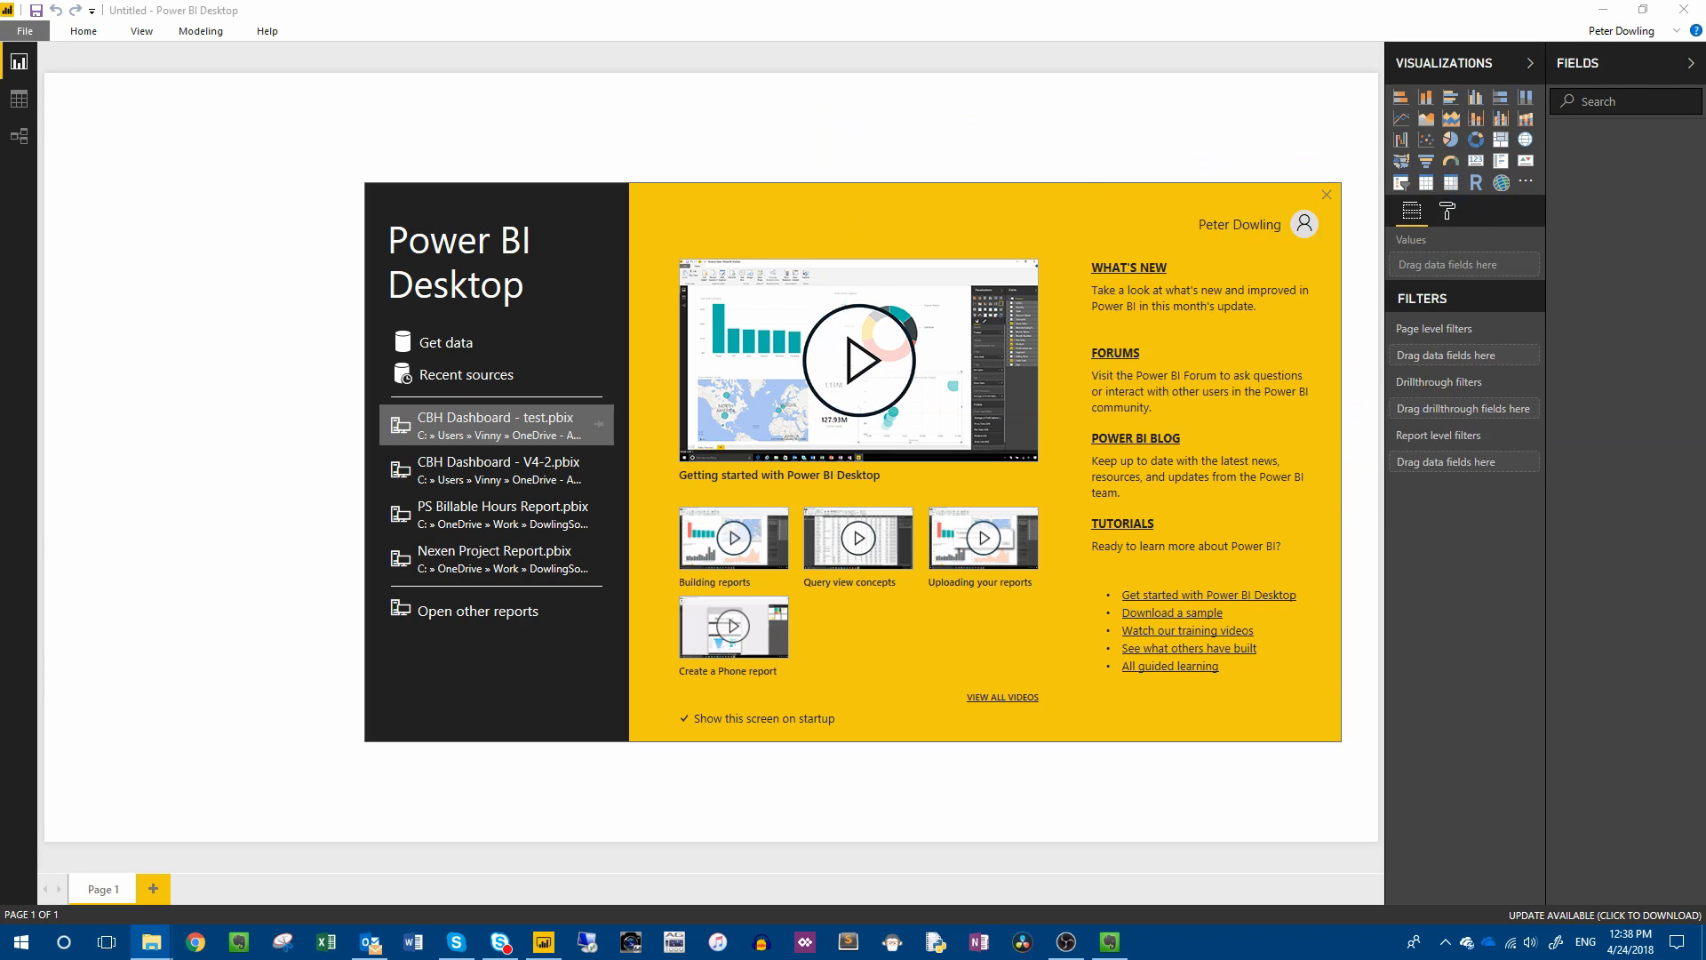
{"action": "left_click", "coordinate": [437, 344]}
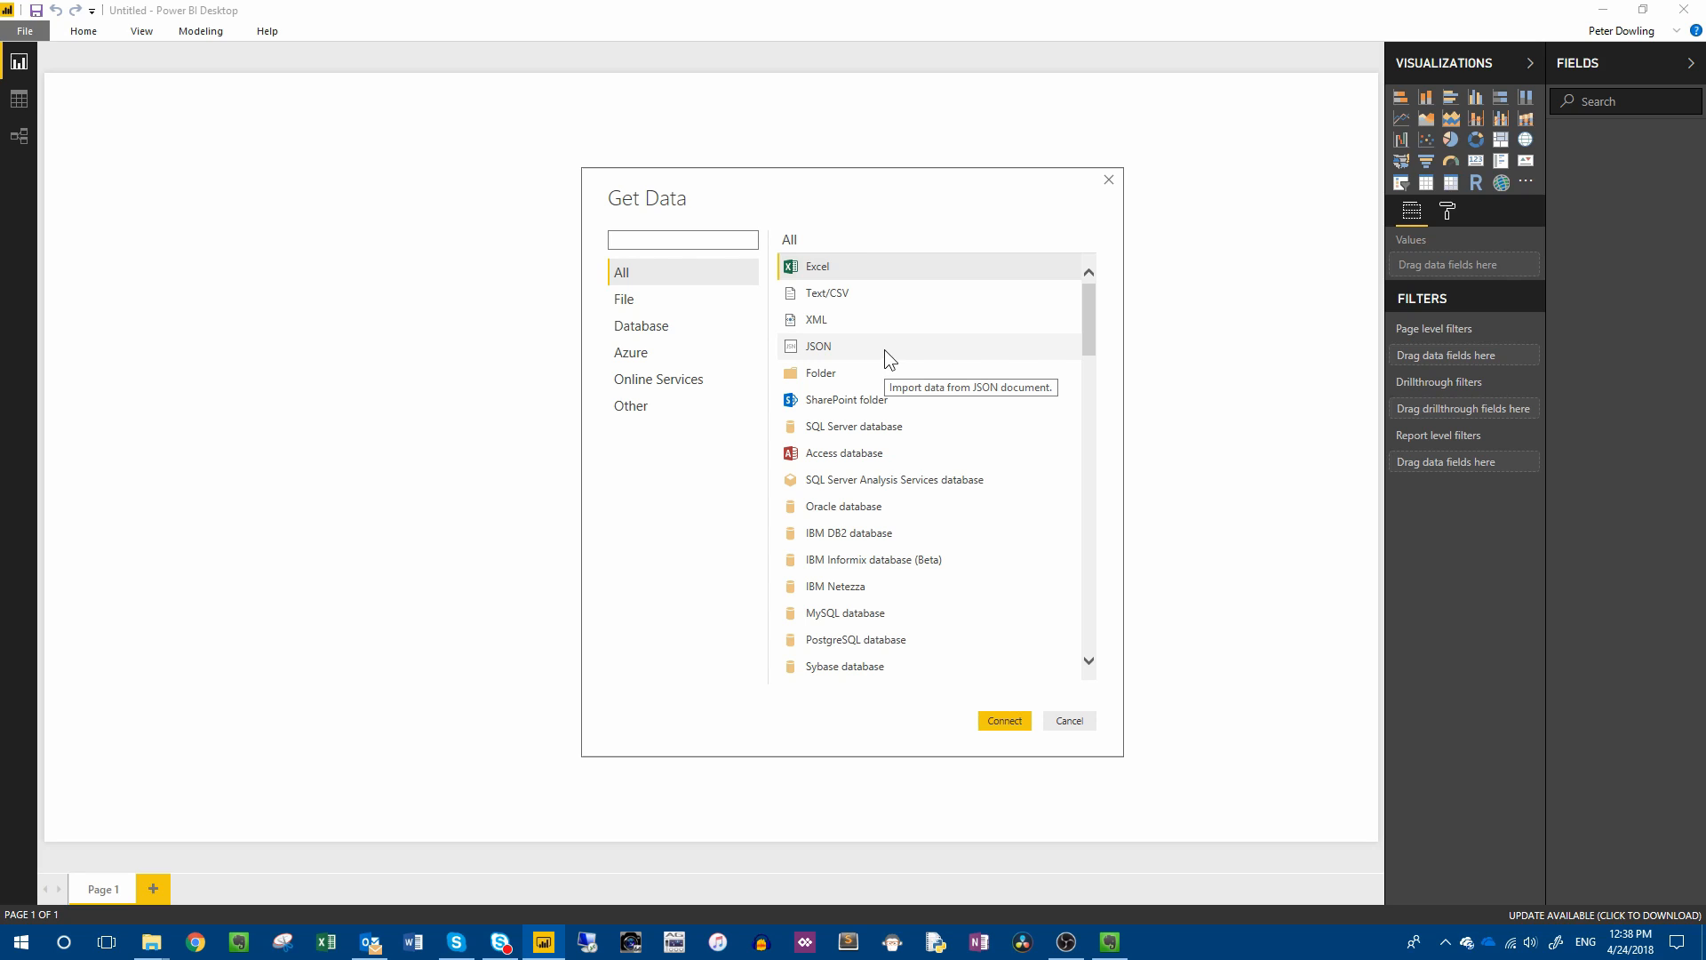
{"action": "left_click", "coordinate": [822, 374]}
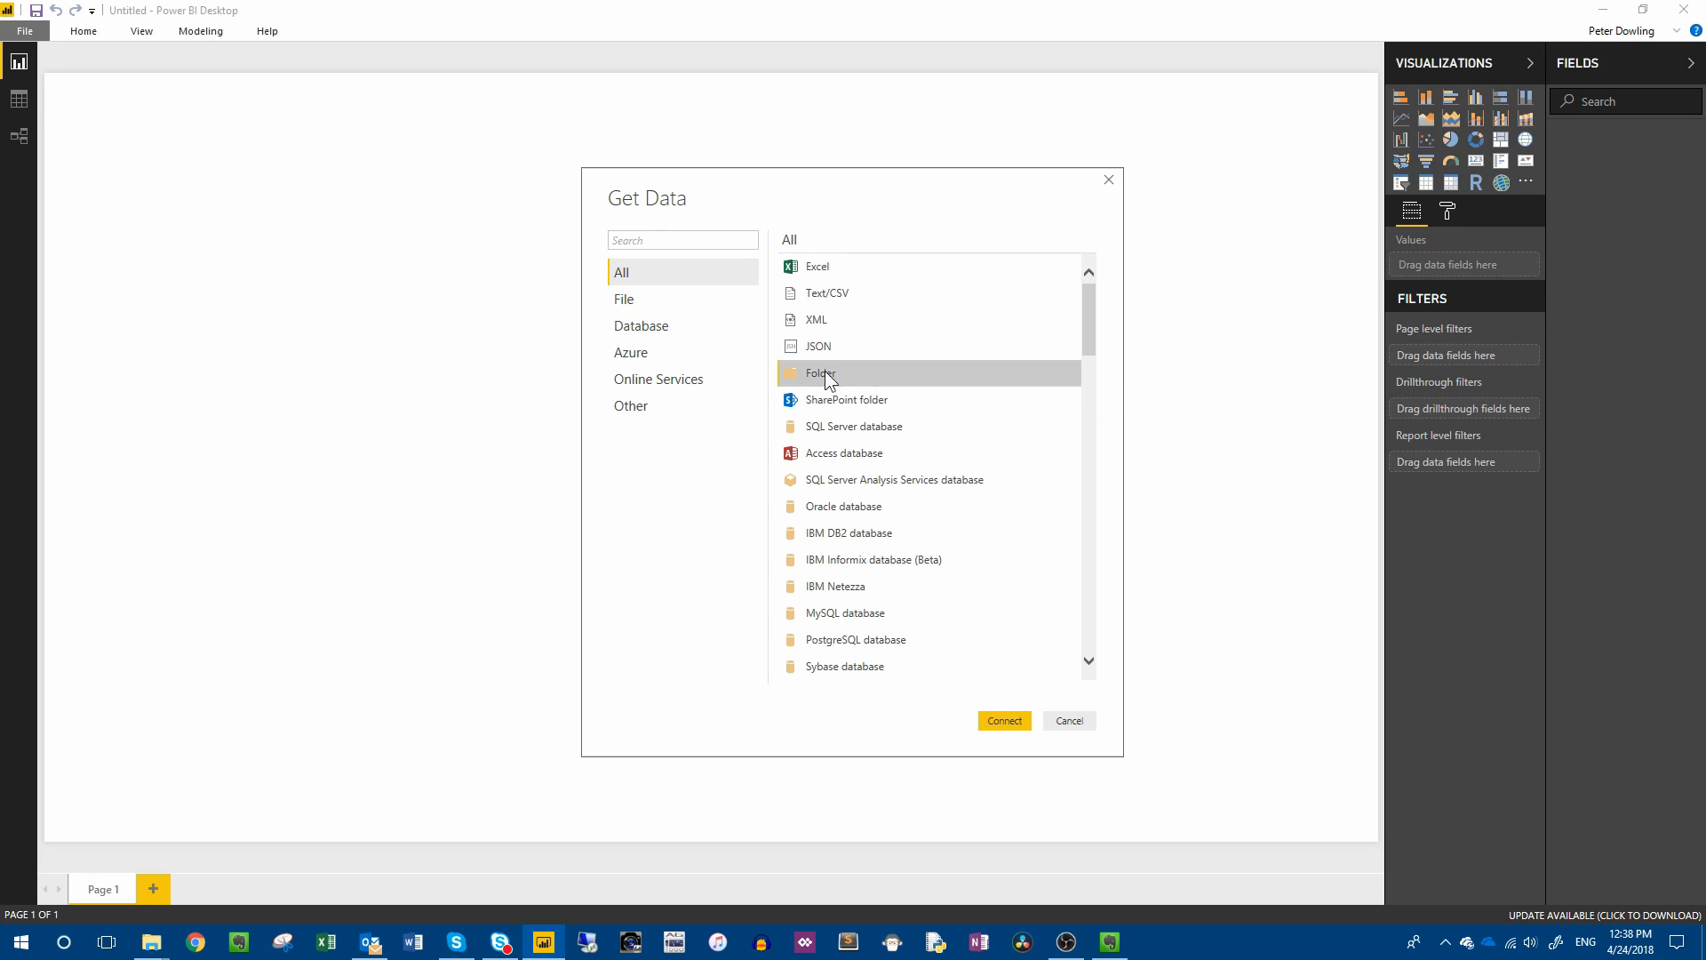
{"action": "left_click", "coordinate": [999, 716]}
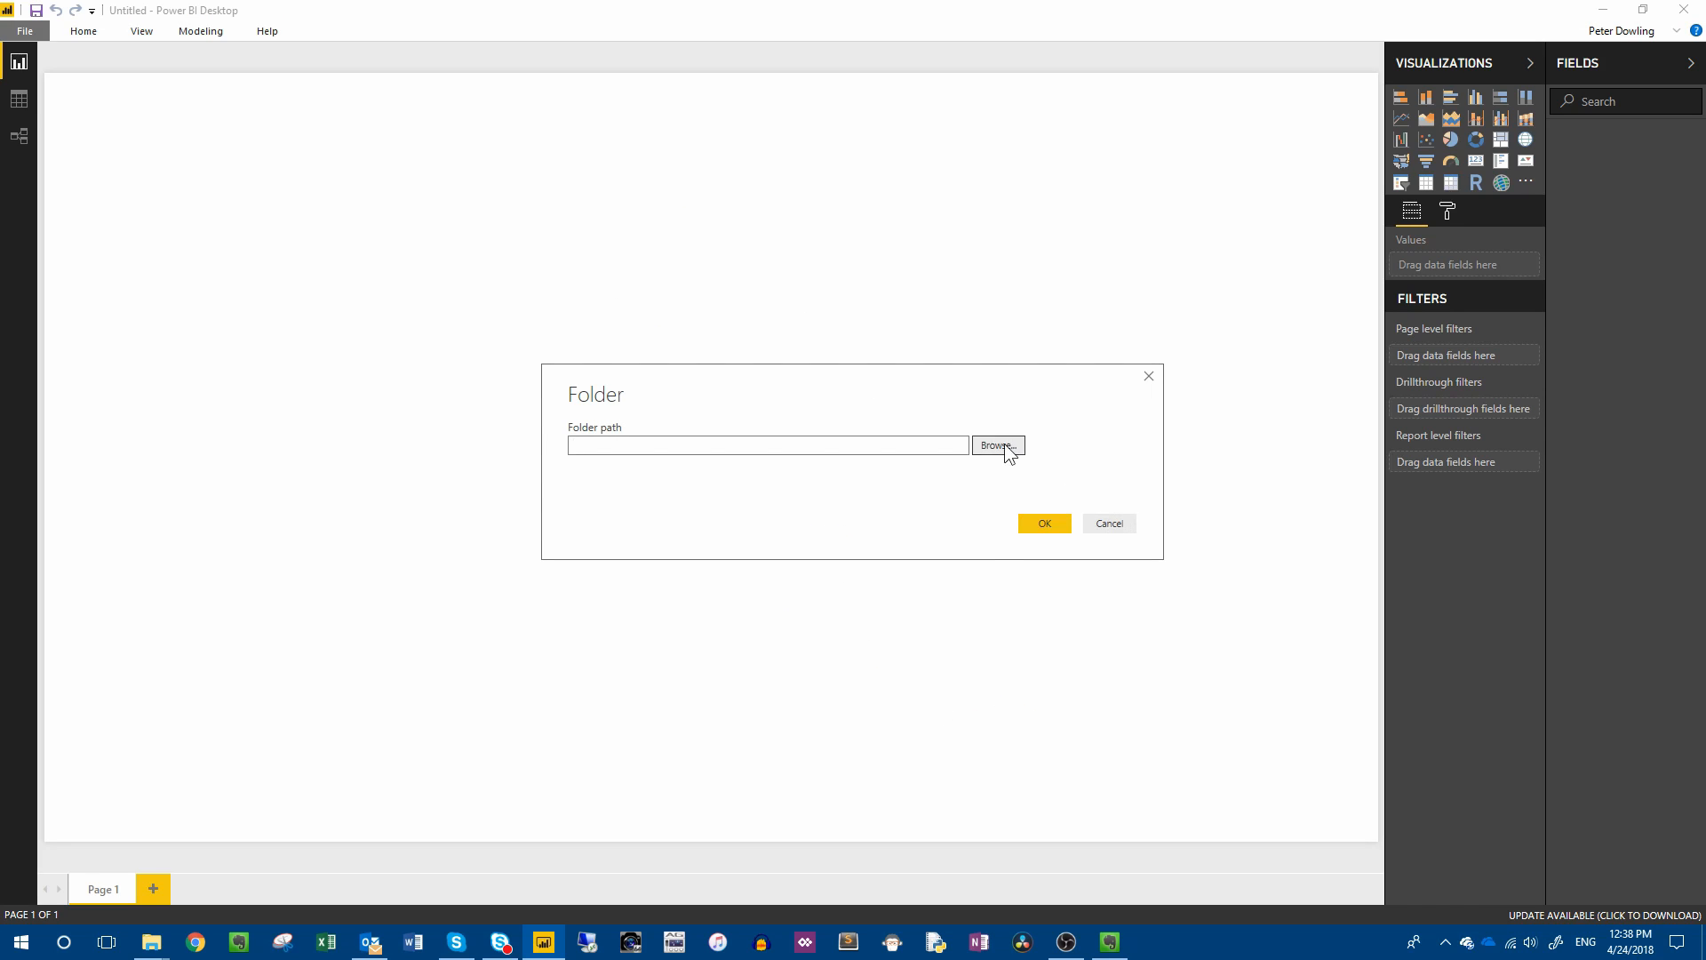
{"action": "left_click", "coordinate": [1006, 445]}
{"action": "left_click", "coordinate": [770, 599]}
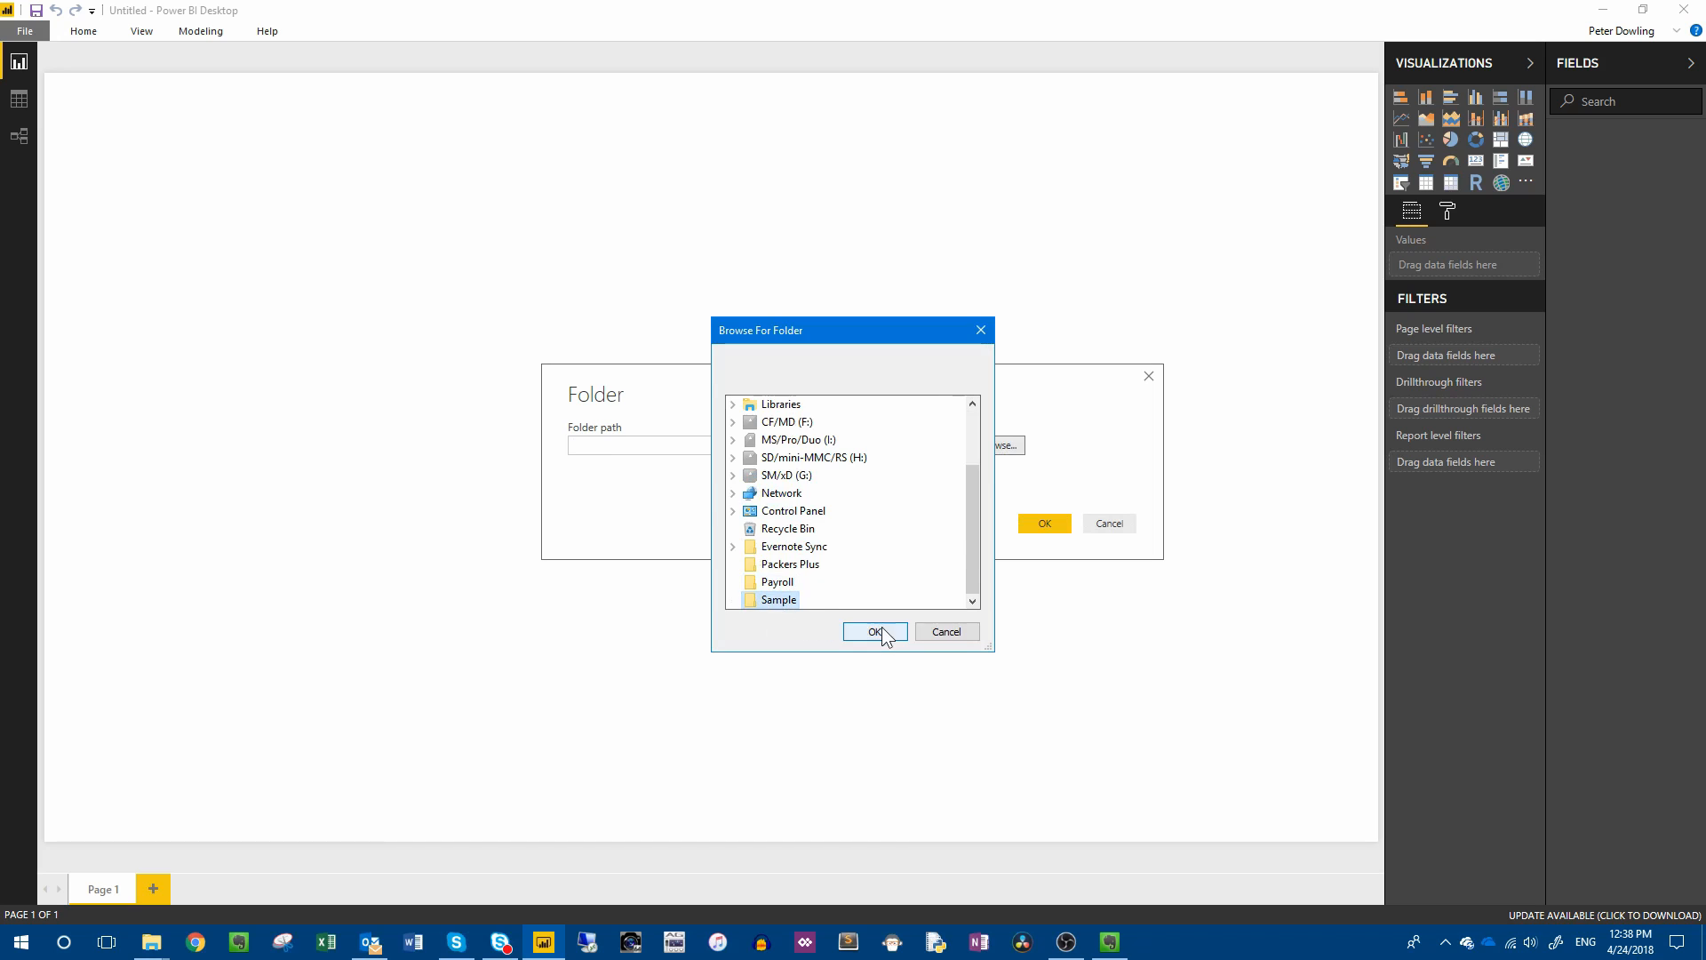
{"action": "left_click", "coordinate": [882, 627]}
{"action": "left_click", "coordinate": [1043, 524]}
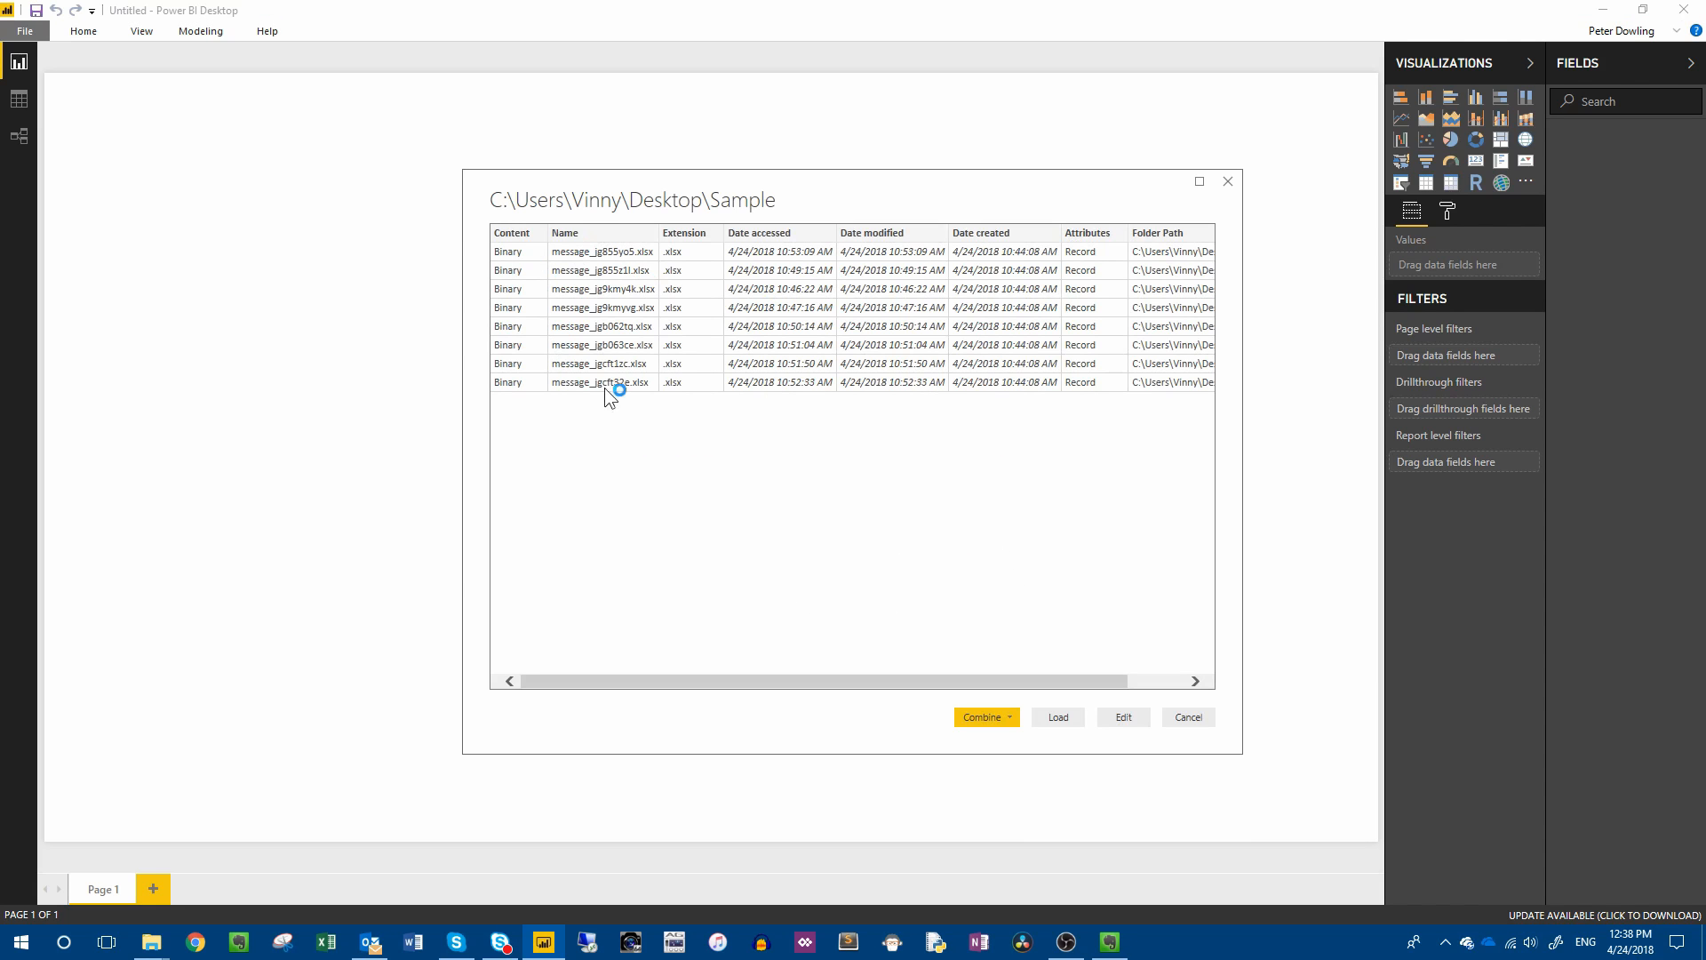
Combine and load the folder's files, extracting the Report sheet with the first file as the example.
{"action": "left_click", "coordinate": [1005, 717]}
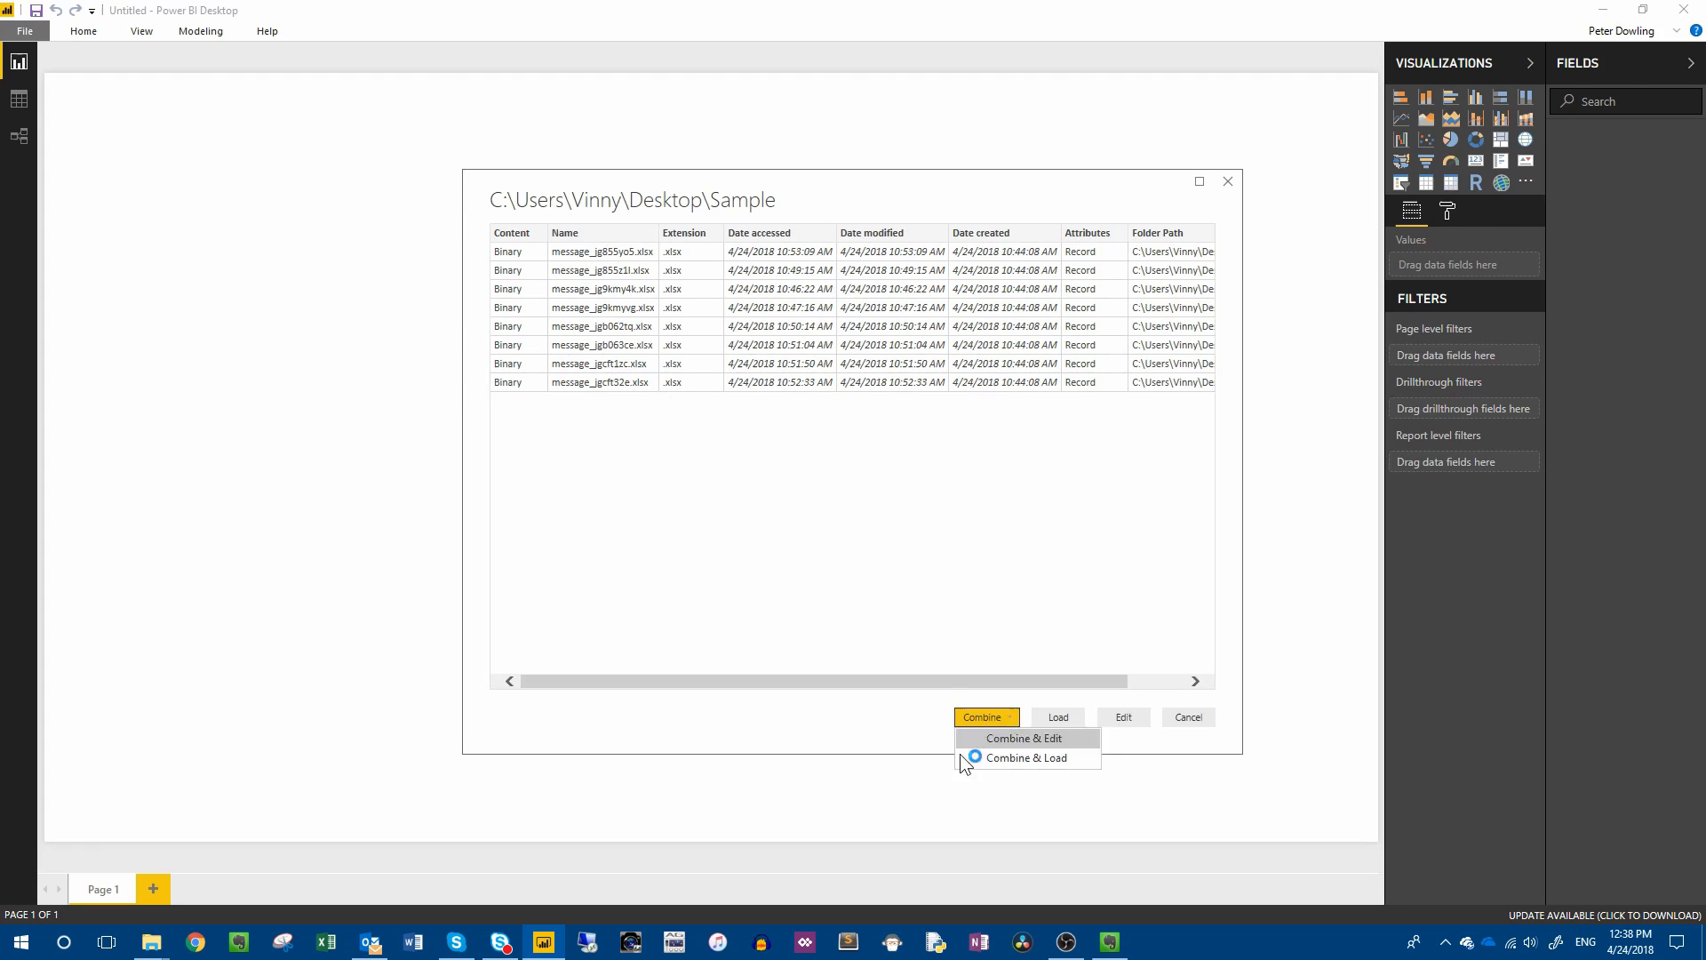
{"action": "left_click", "coordinate": [1026, 760]}
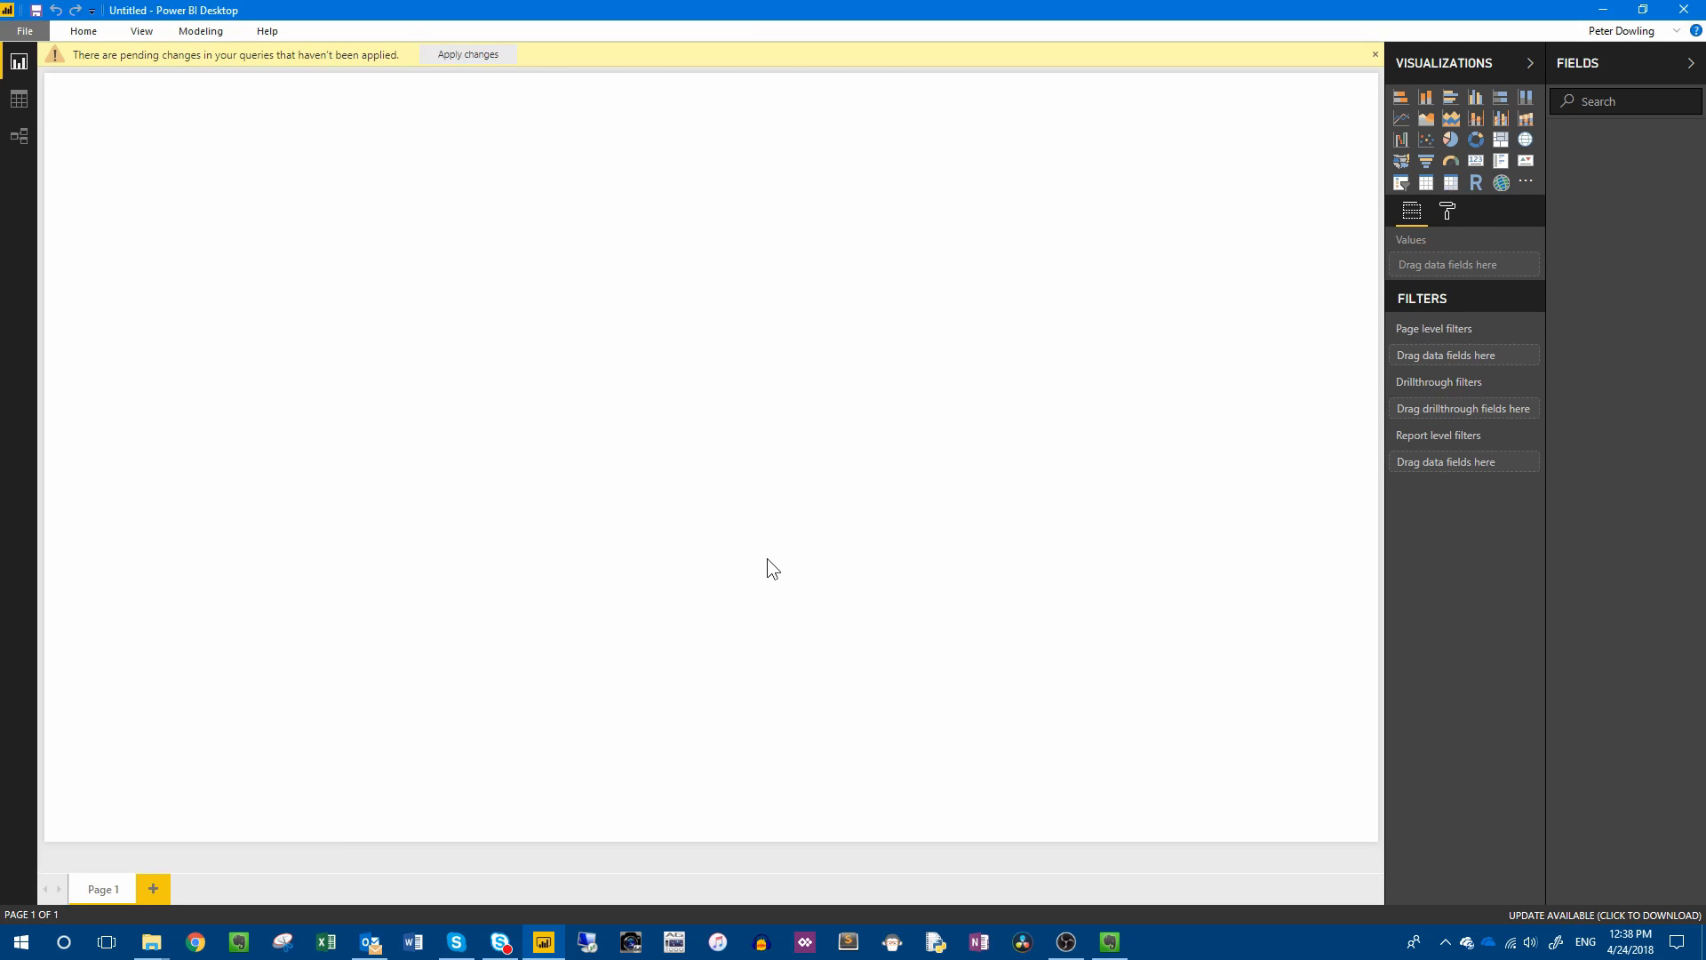
{"action": "left_click", "coordinate": [548, 354]}
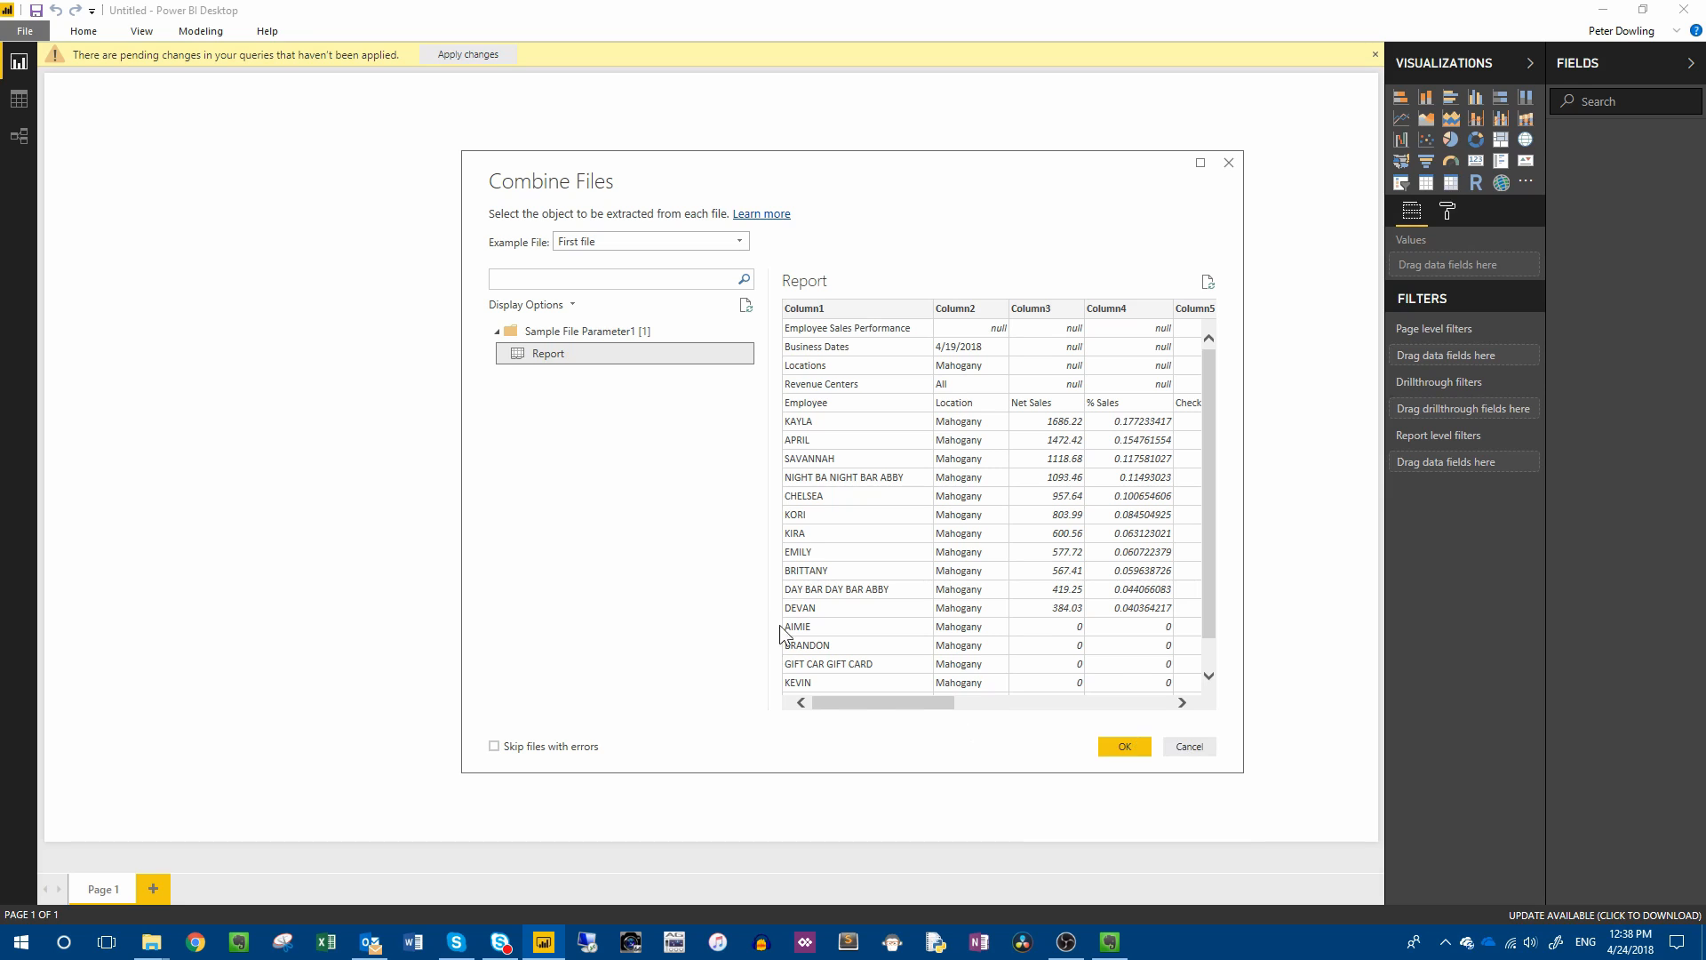
{"action": "left_click", "coordinate": [1123, 749]}
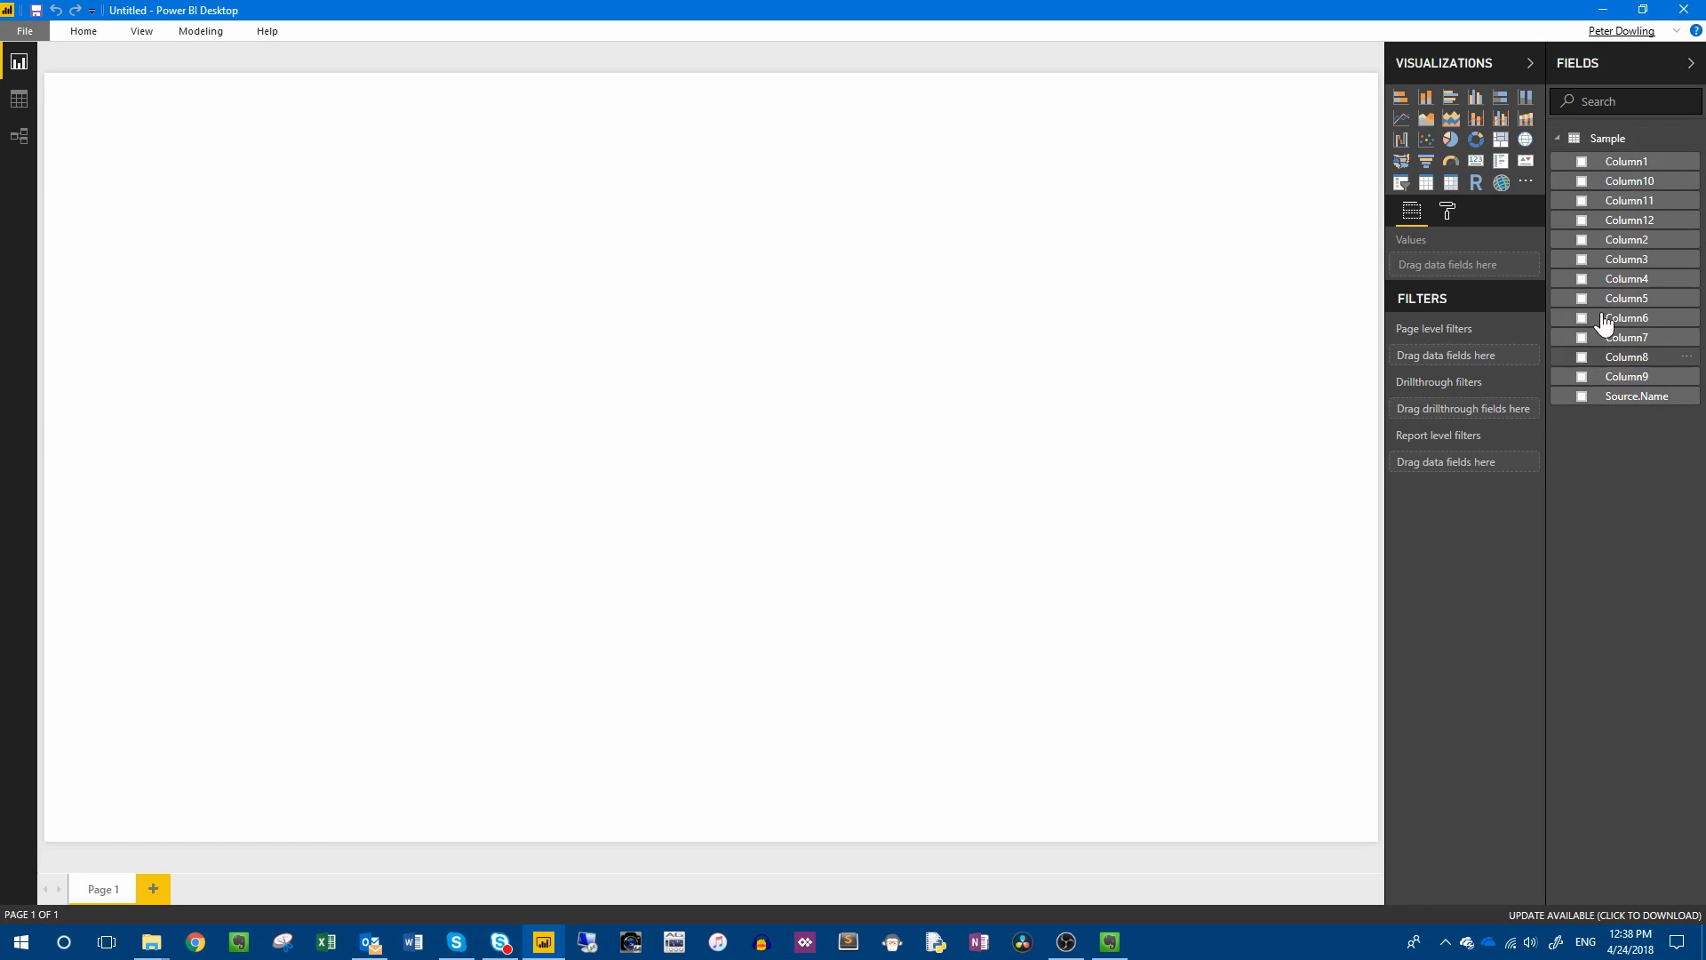
Open the Sample table's query for editing and remove the Source.Name column.
{"action": "right_click", "coordinate": [1600, 139]}
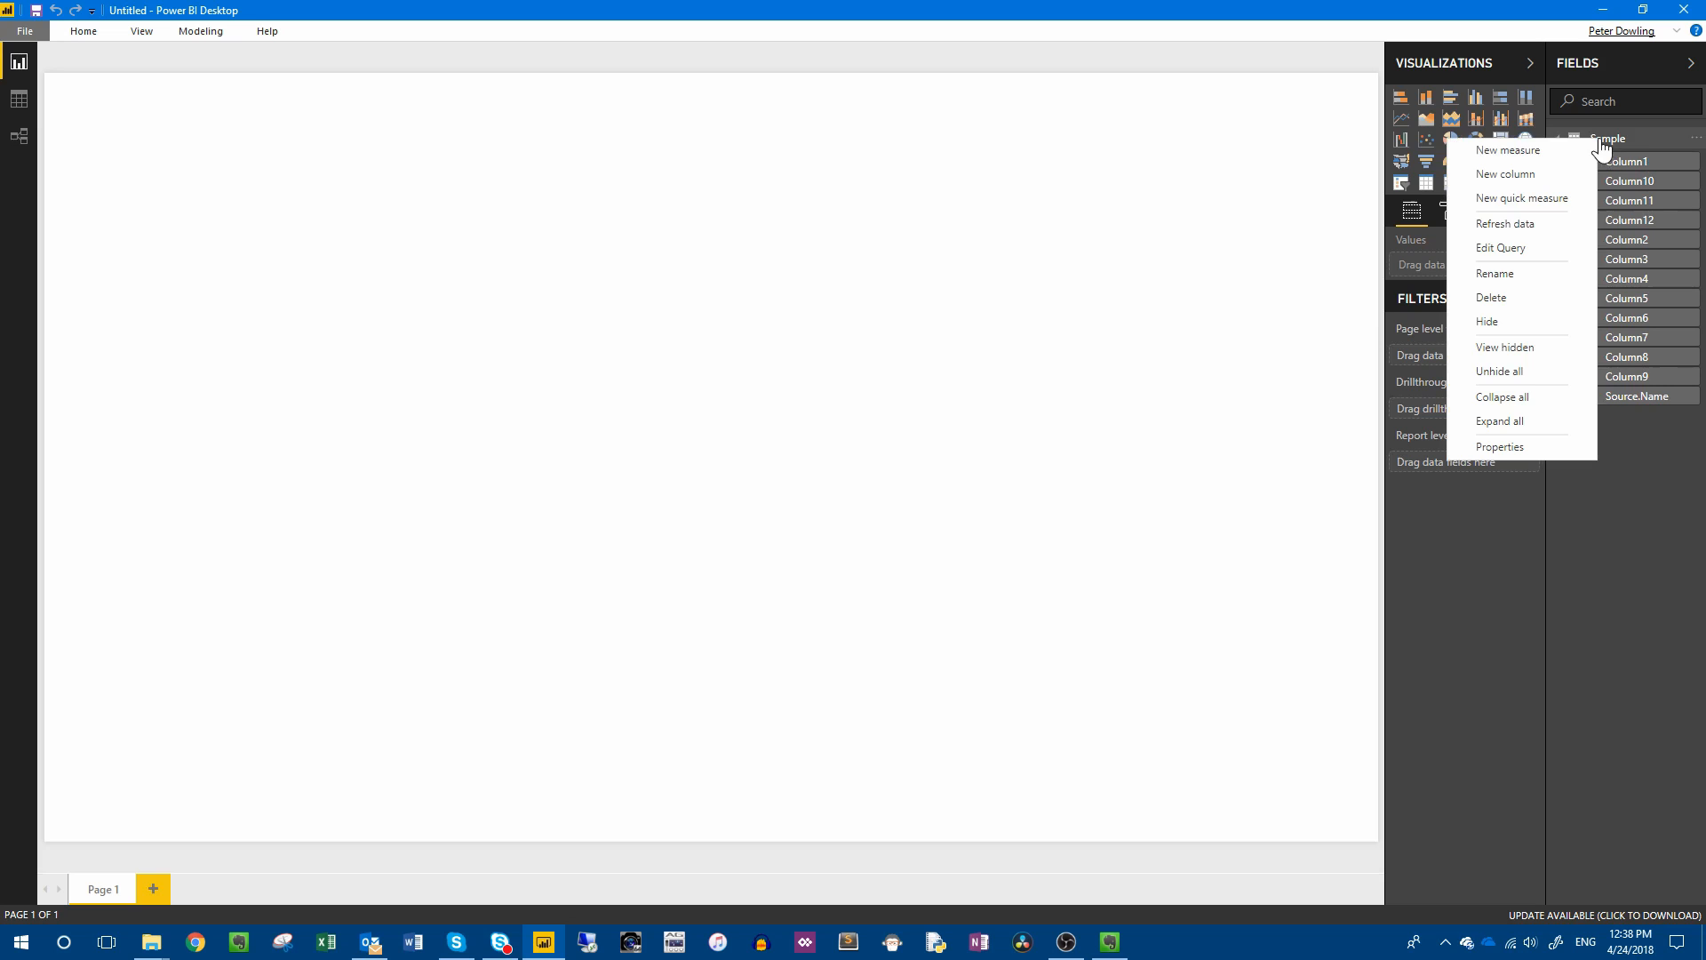
{"action": "left_click", "coordinate": [1502, 252]}
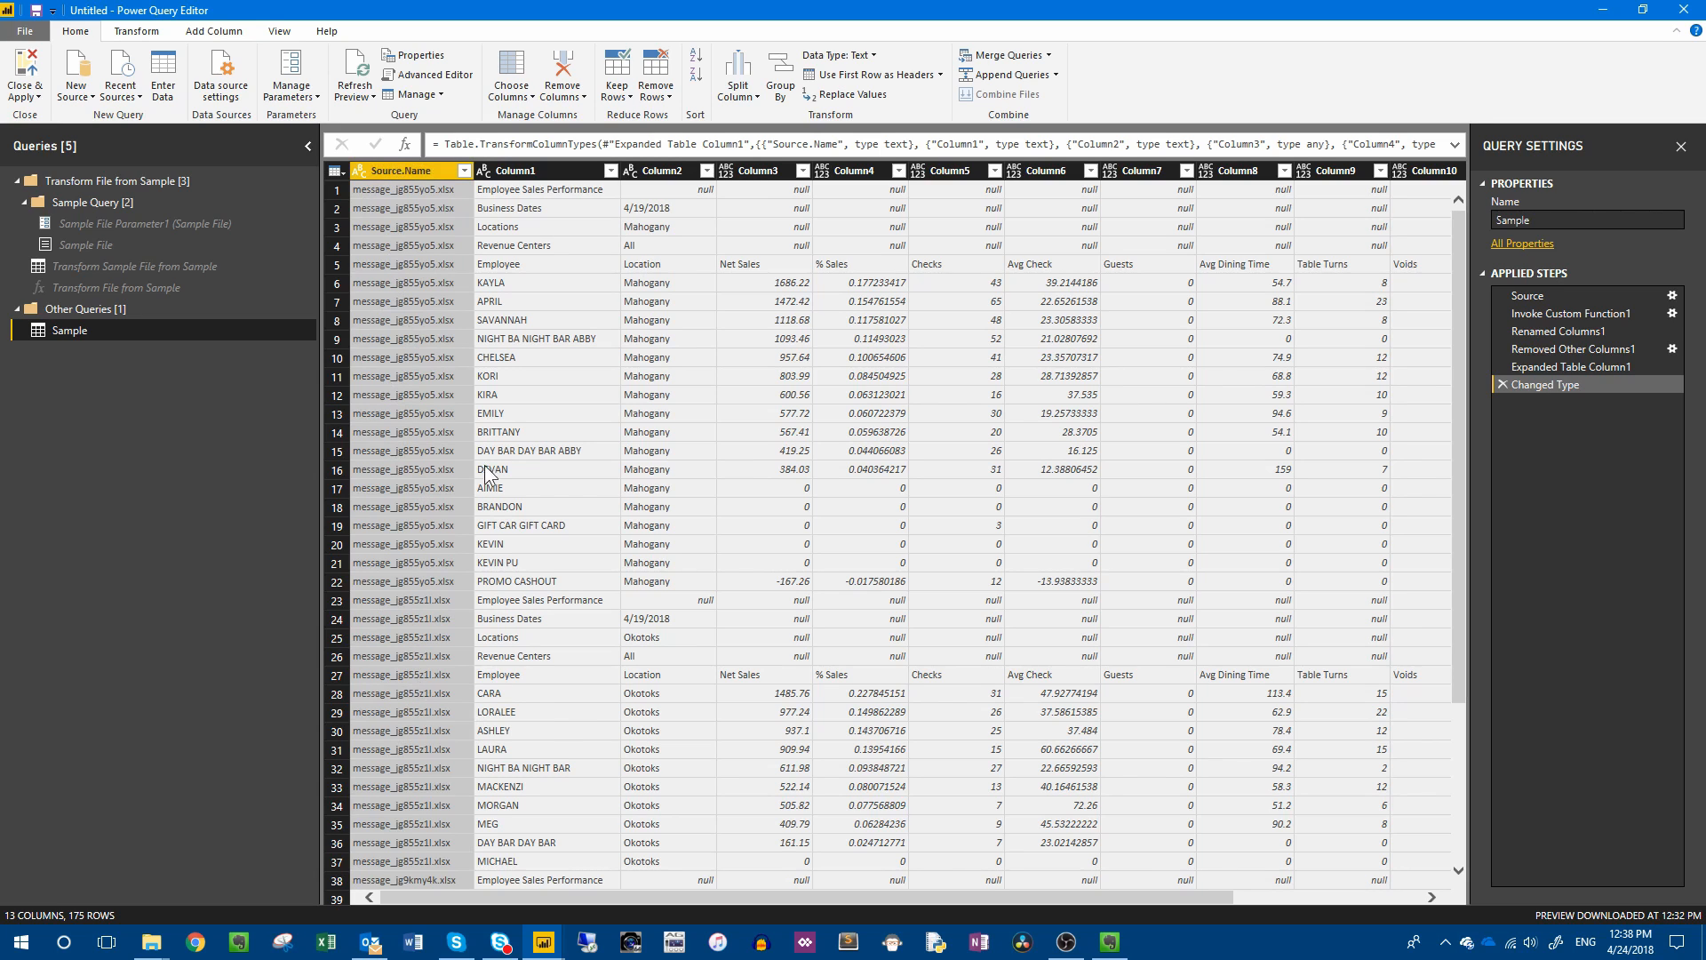
{"action": "left_click", "coordinate": [528, 168]}
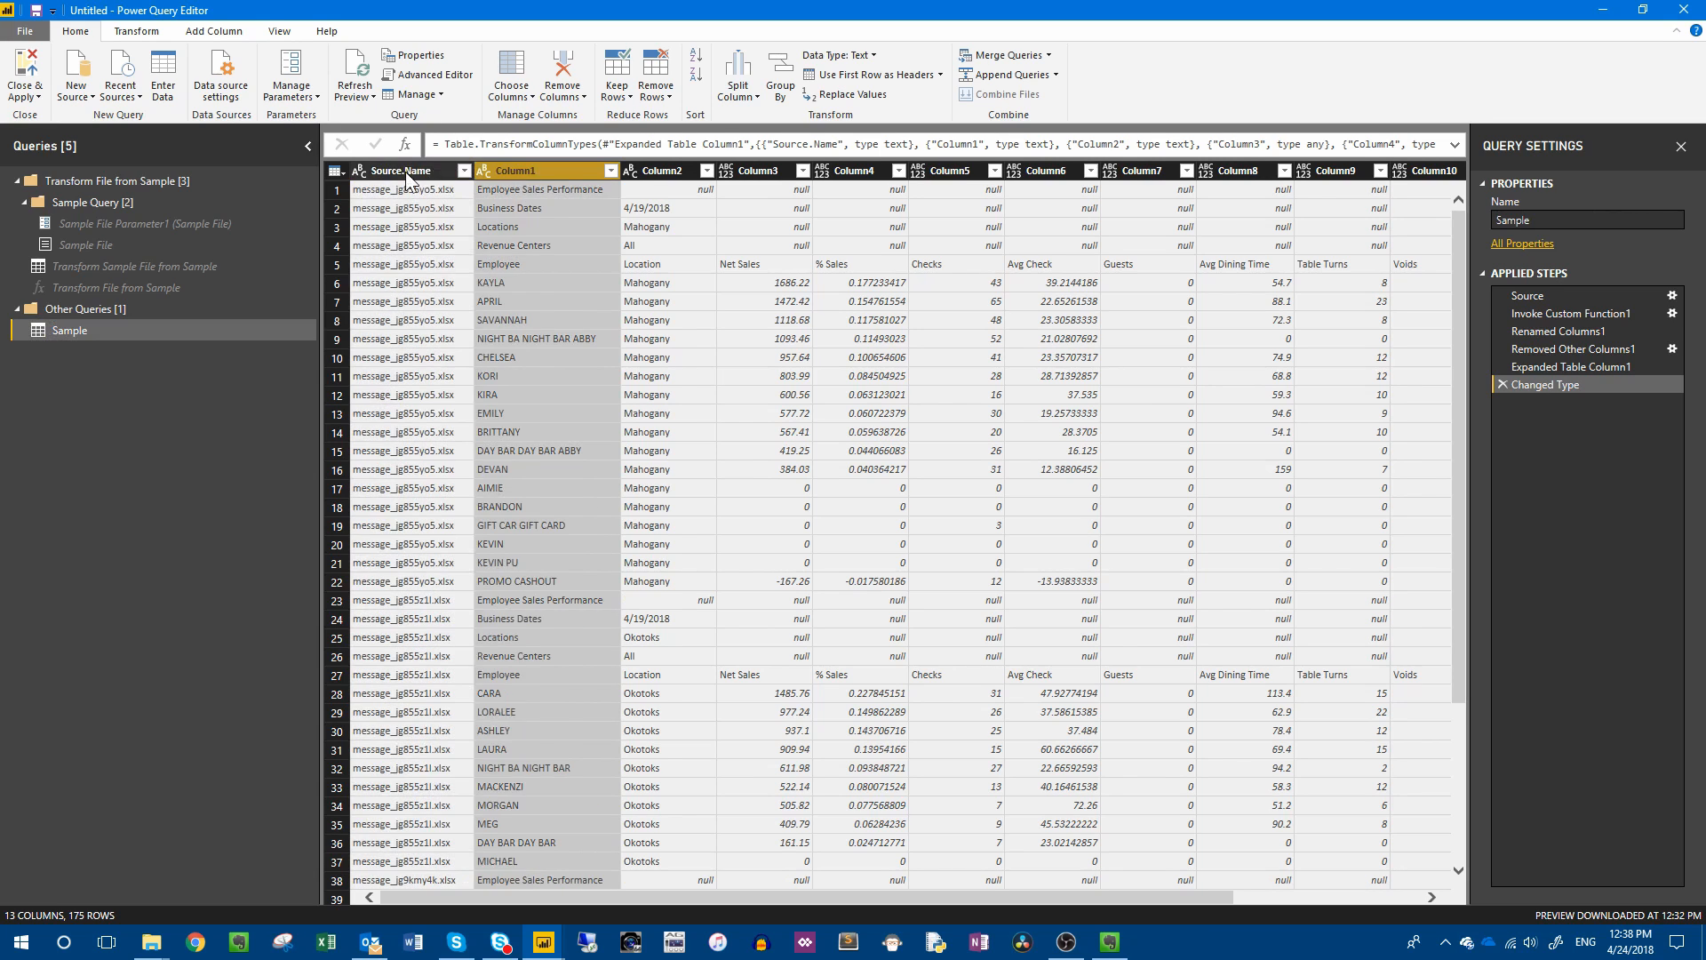
{"action": "left_click", "coordinate": [408, 171]}
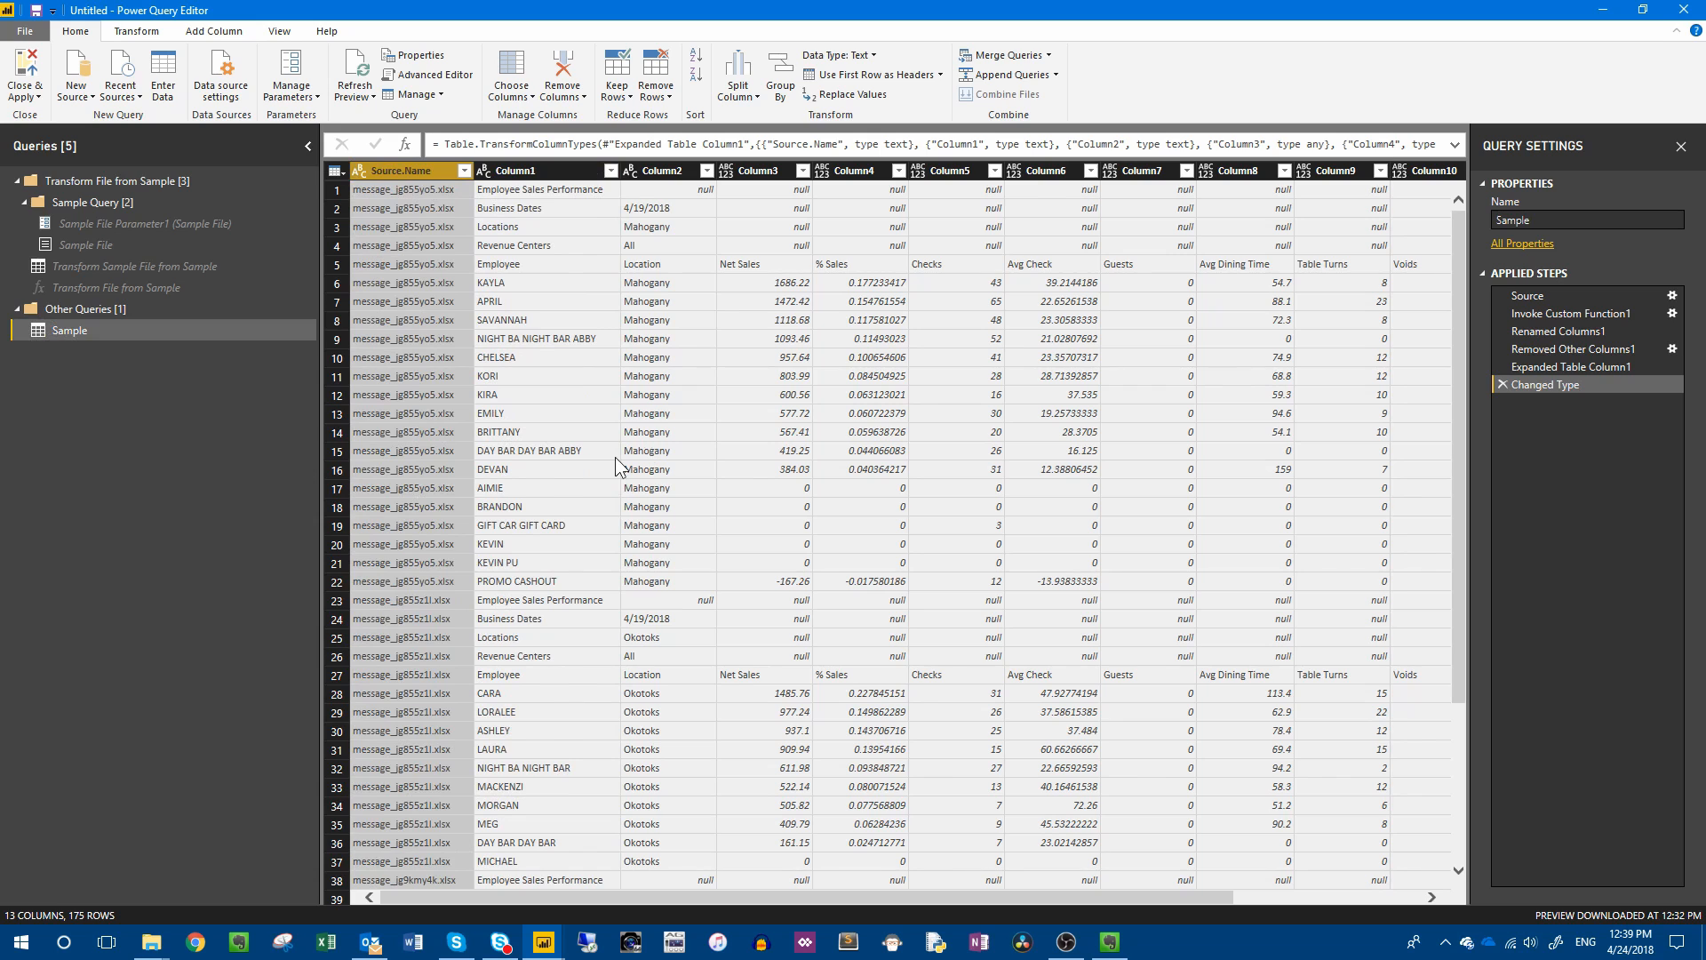
{"action": "key", "text": "Delete"}
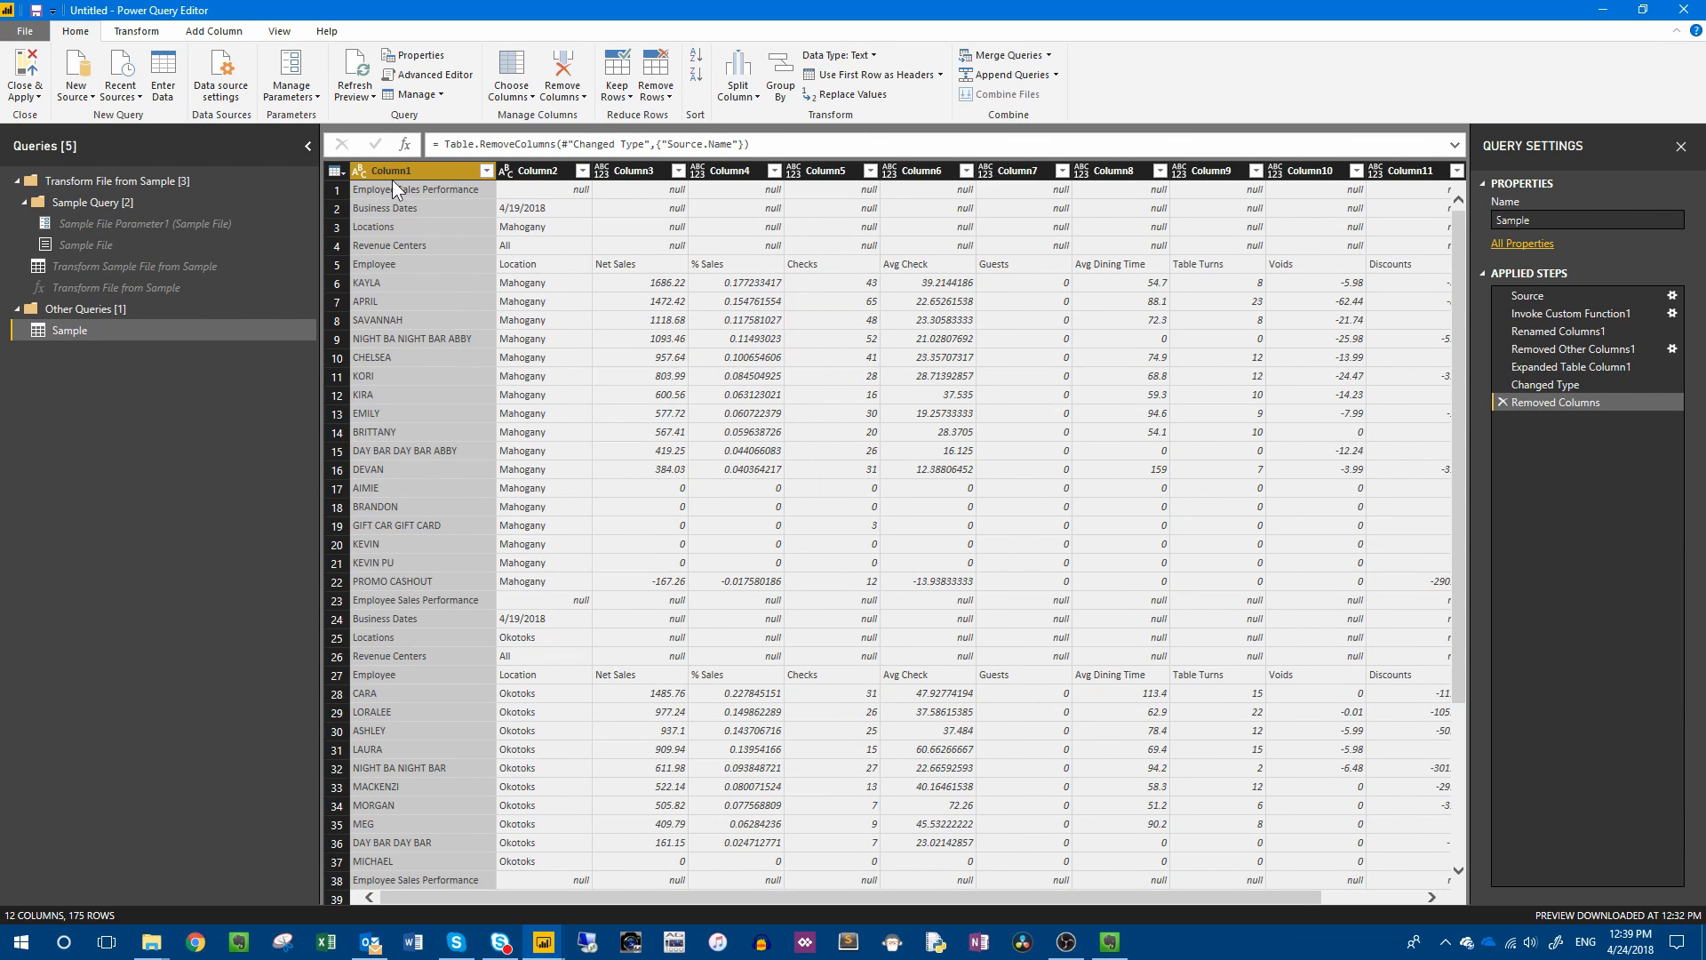
Start a custom column named Business Date and move its dialog clear of the table's first rows.
{"action": "left_click", "coordinate": [521, 210]}
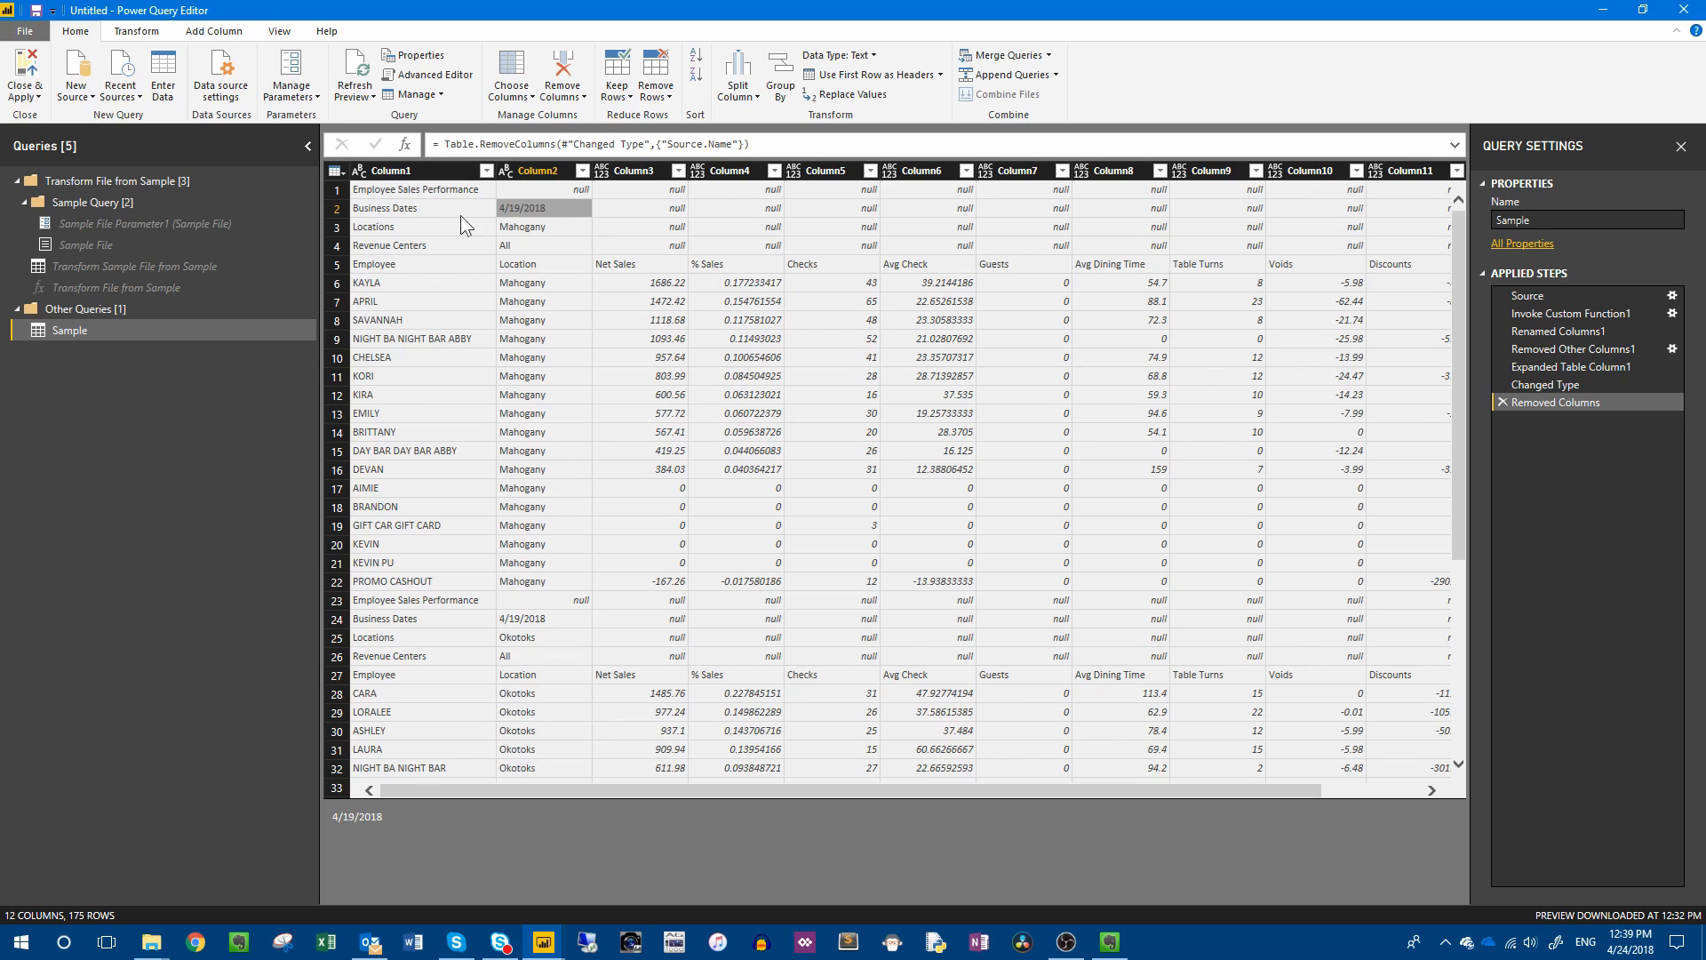
{"action": "left_click", "coordinate": [213, 31]}
{"action": "left_click", "coordinate": [100, 91]}
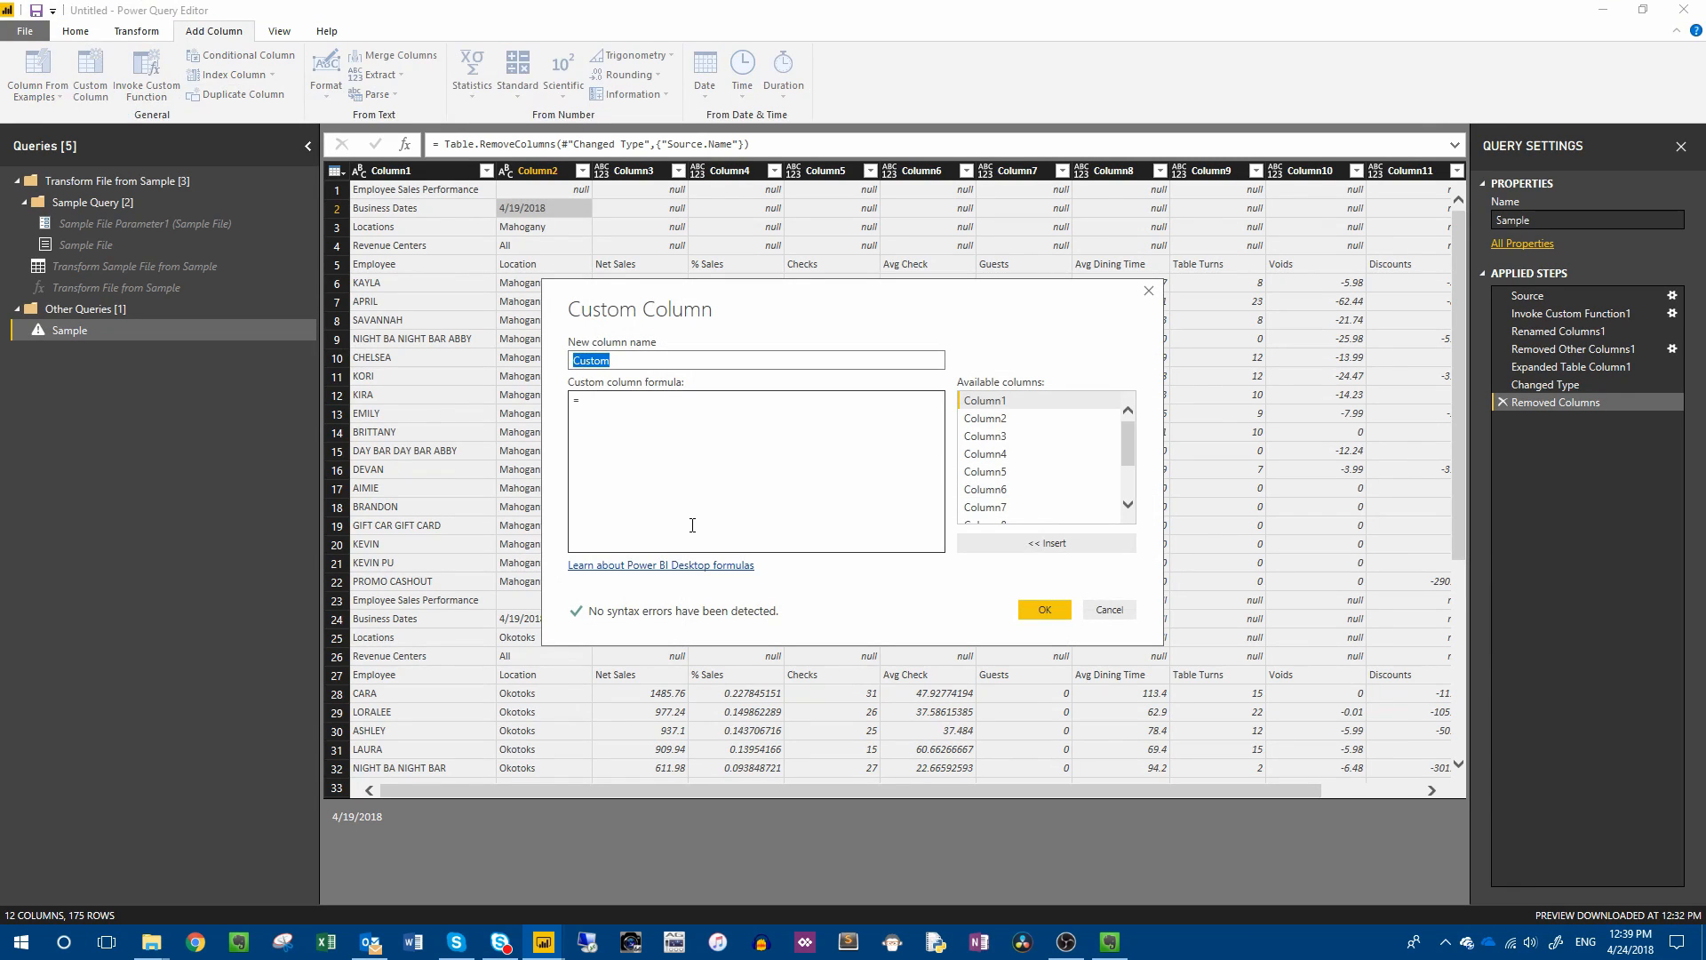
{"action": "type", "text": "Business Date"}
{"action": "left_click", "coordinate": [692, 525]}
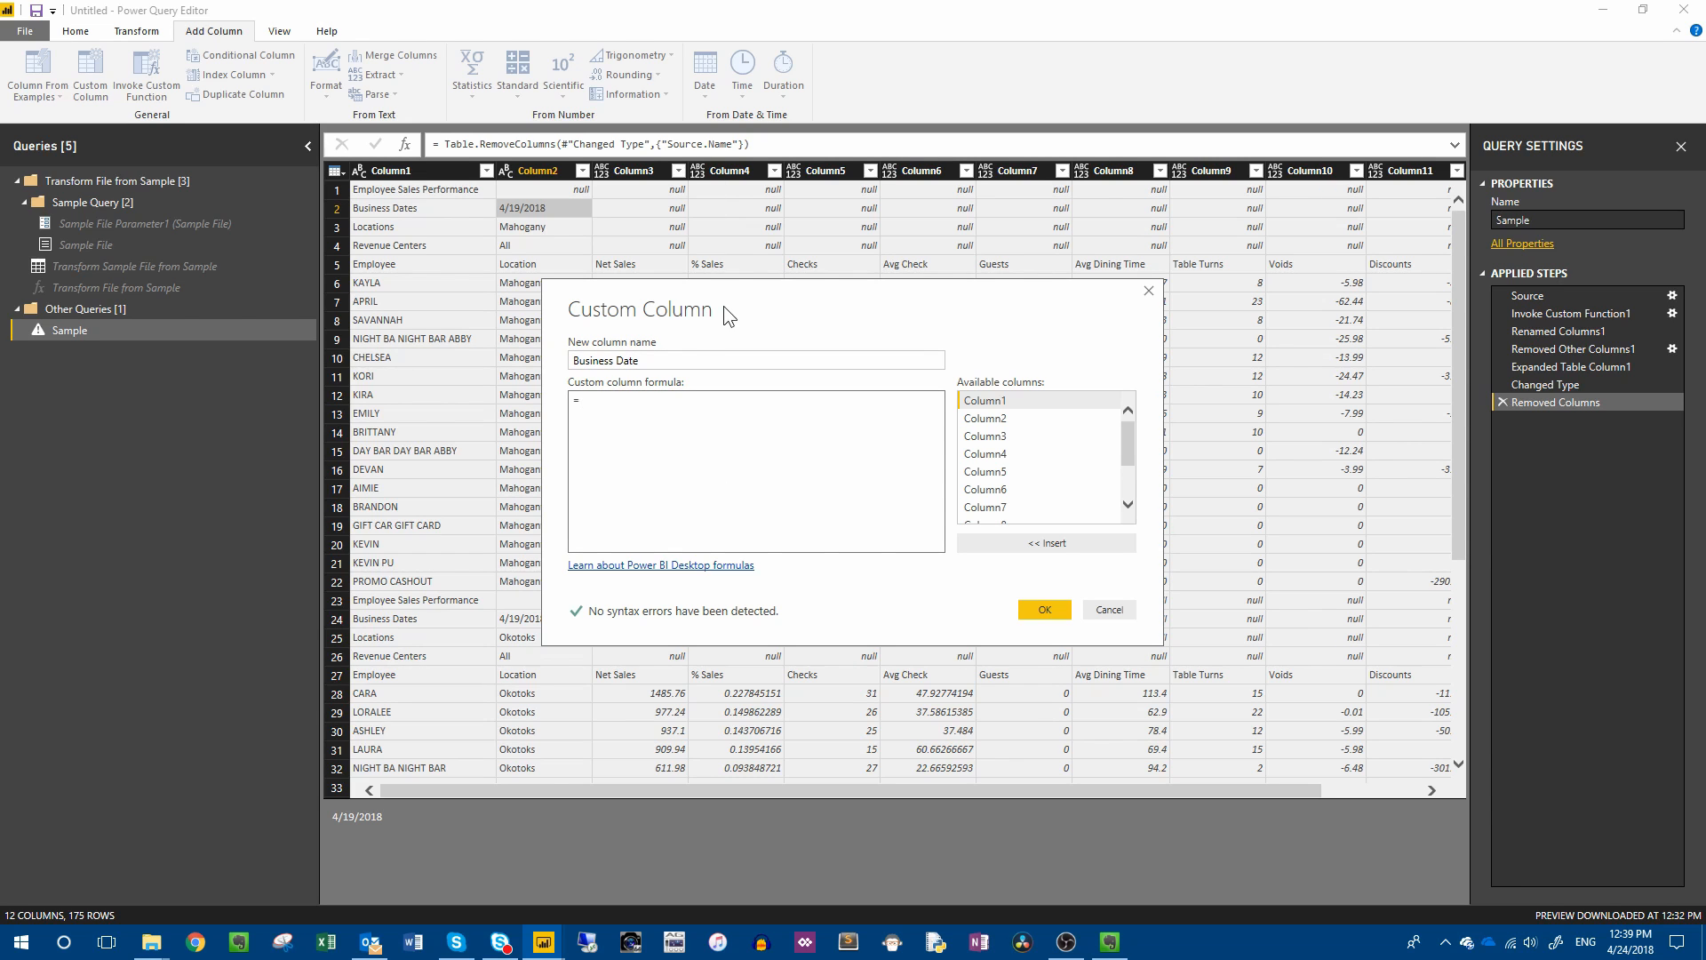
{"action": "left_click_drag", "start_coordinate": [725, 293], "coordinate": [564, 411]}
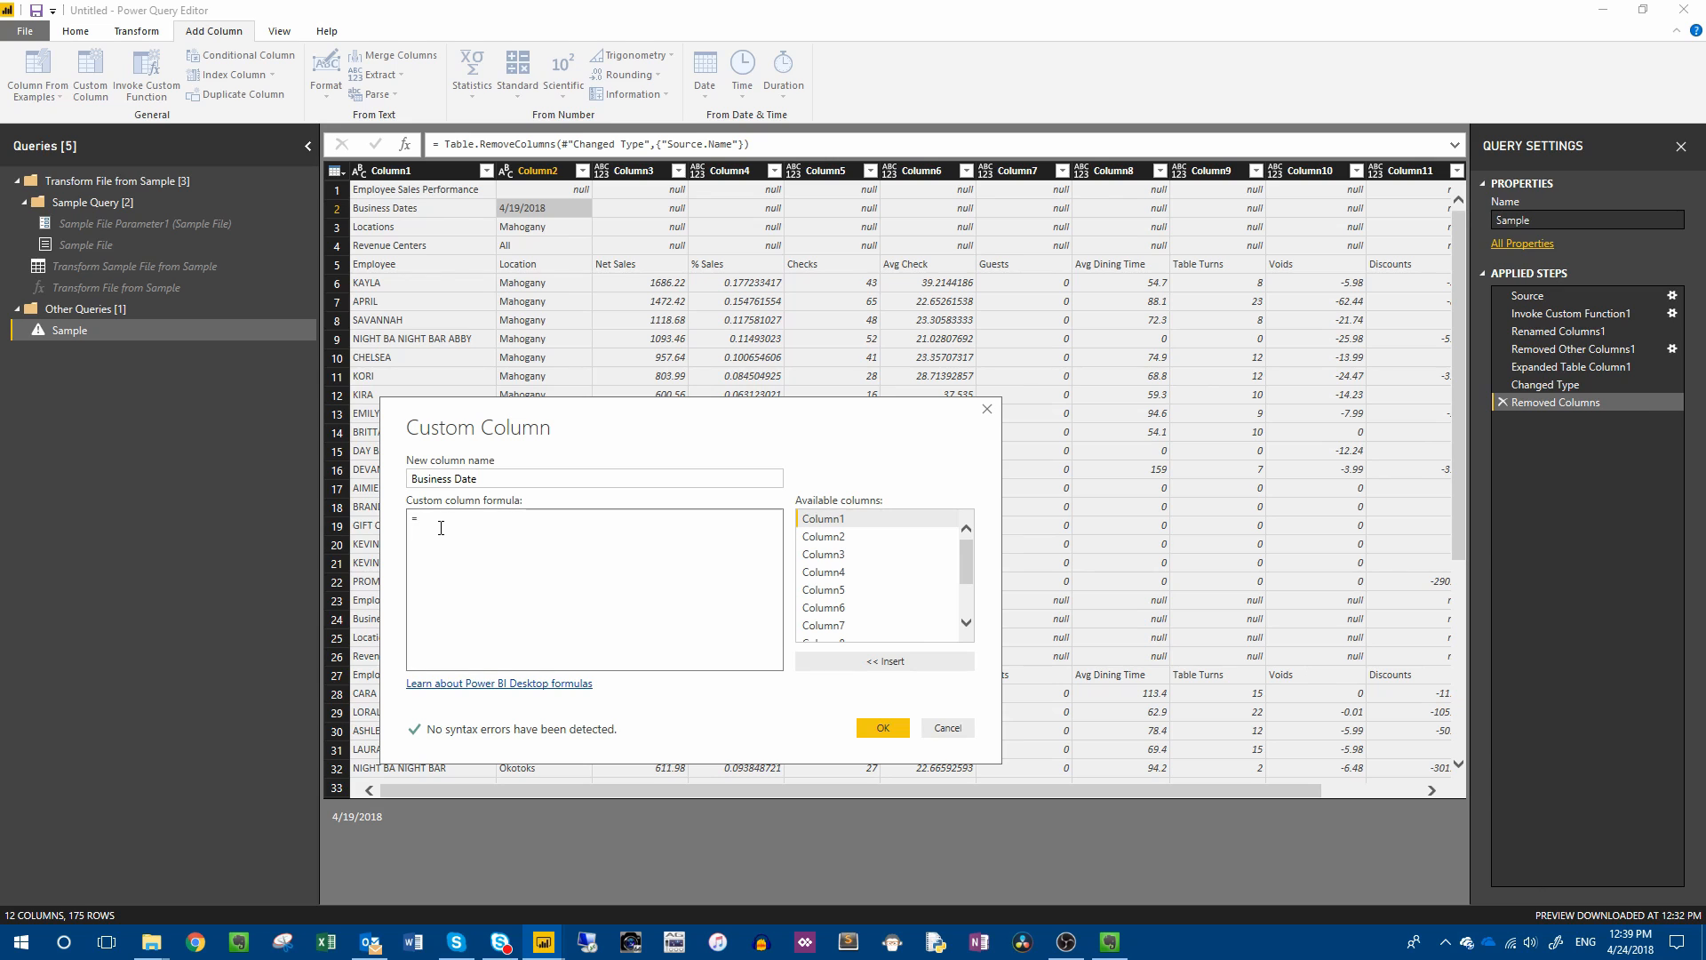
Create the Business Date column with the formula if [Column1] = "Business Dates" then [Column2] else null.
{"action": "type", "text": "if"}
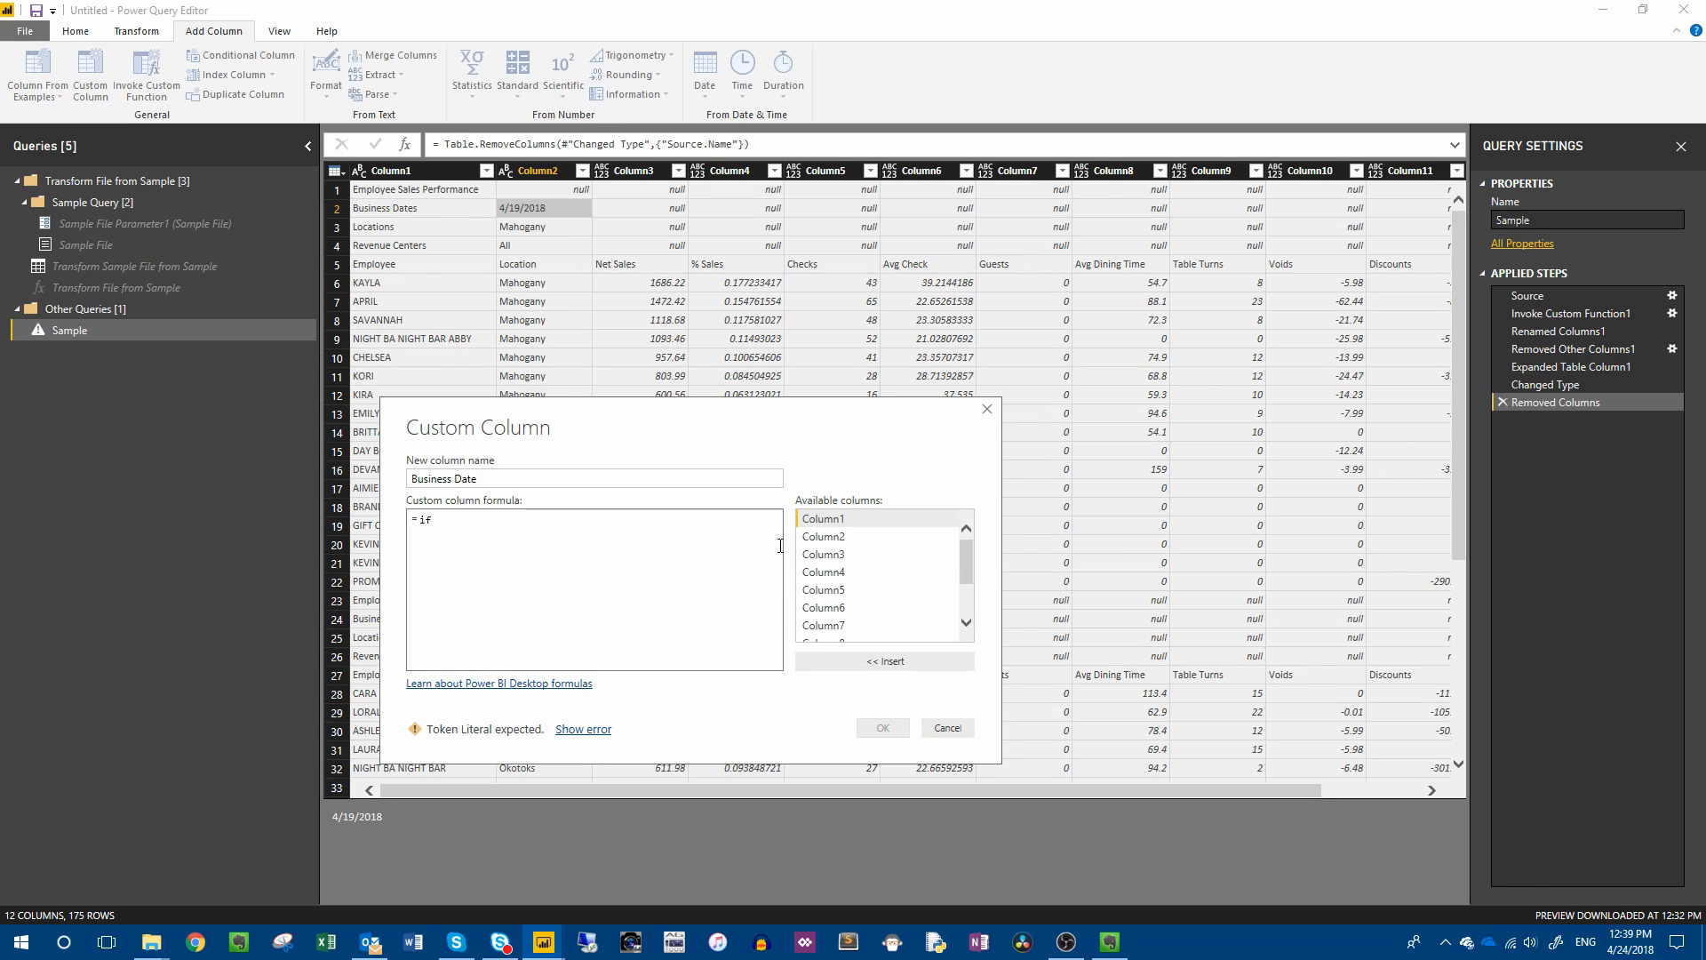
{"action": "double_click", "coordinate": [822, 519]}
{"action": "type", "text": "= "}
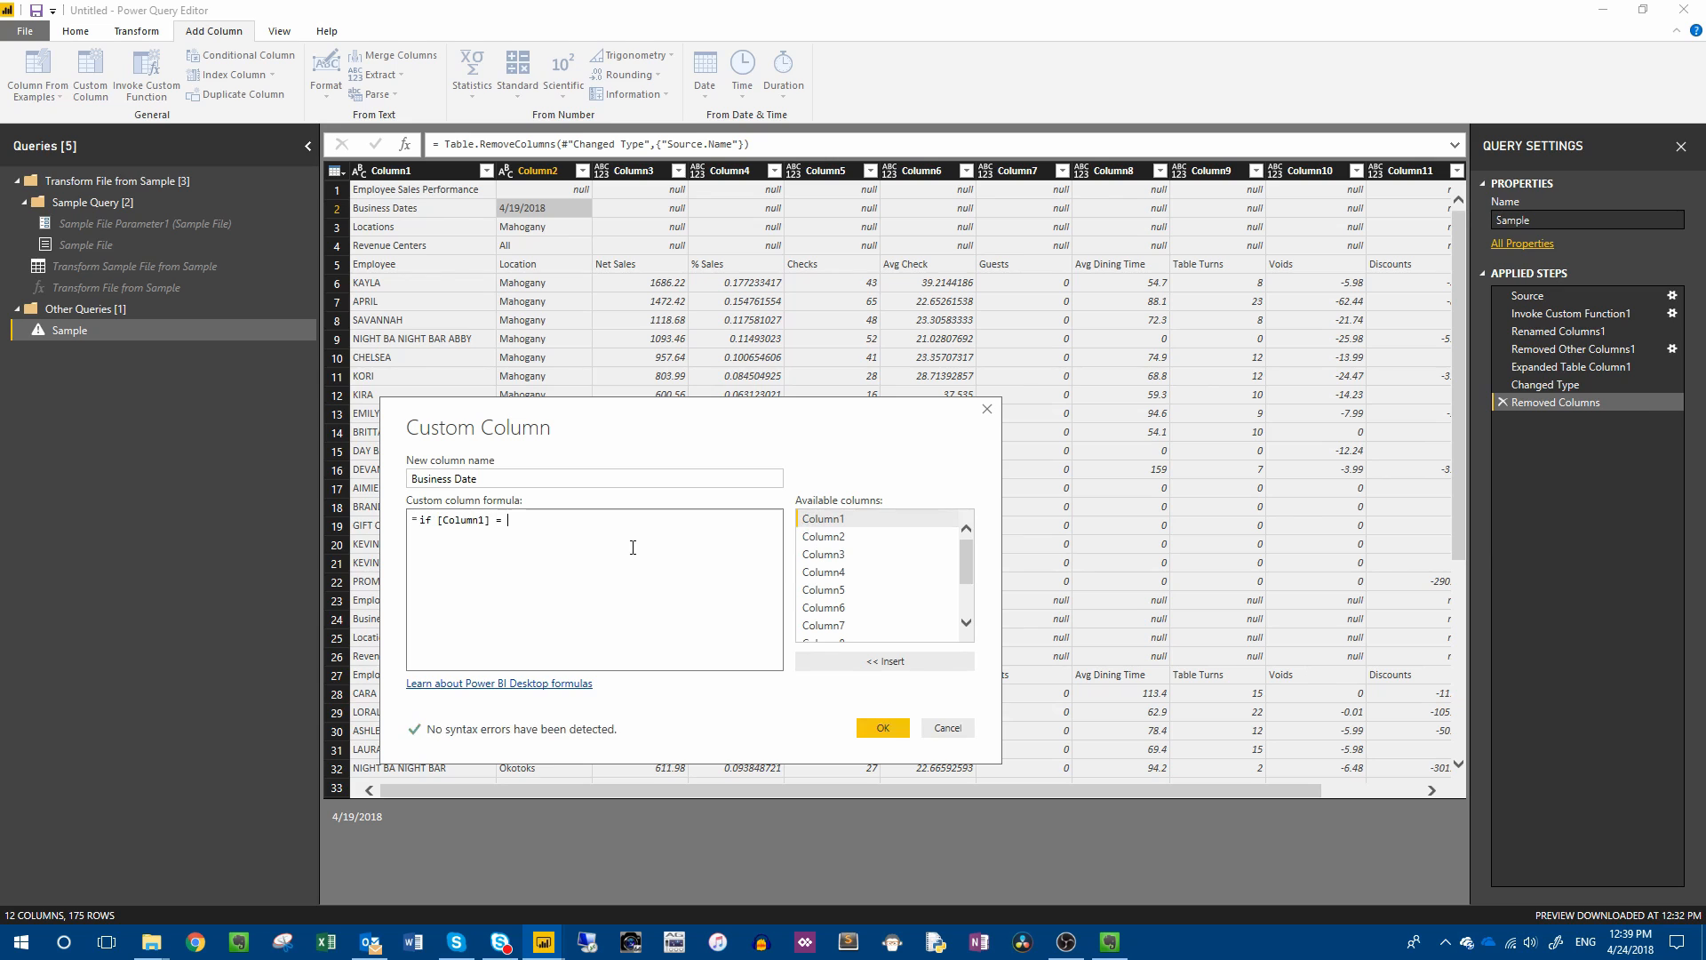
{"action": "type", "text": "\"Business Dates\" then"}
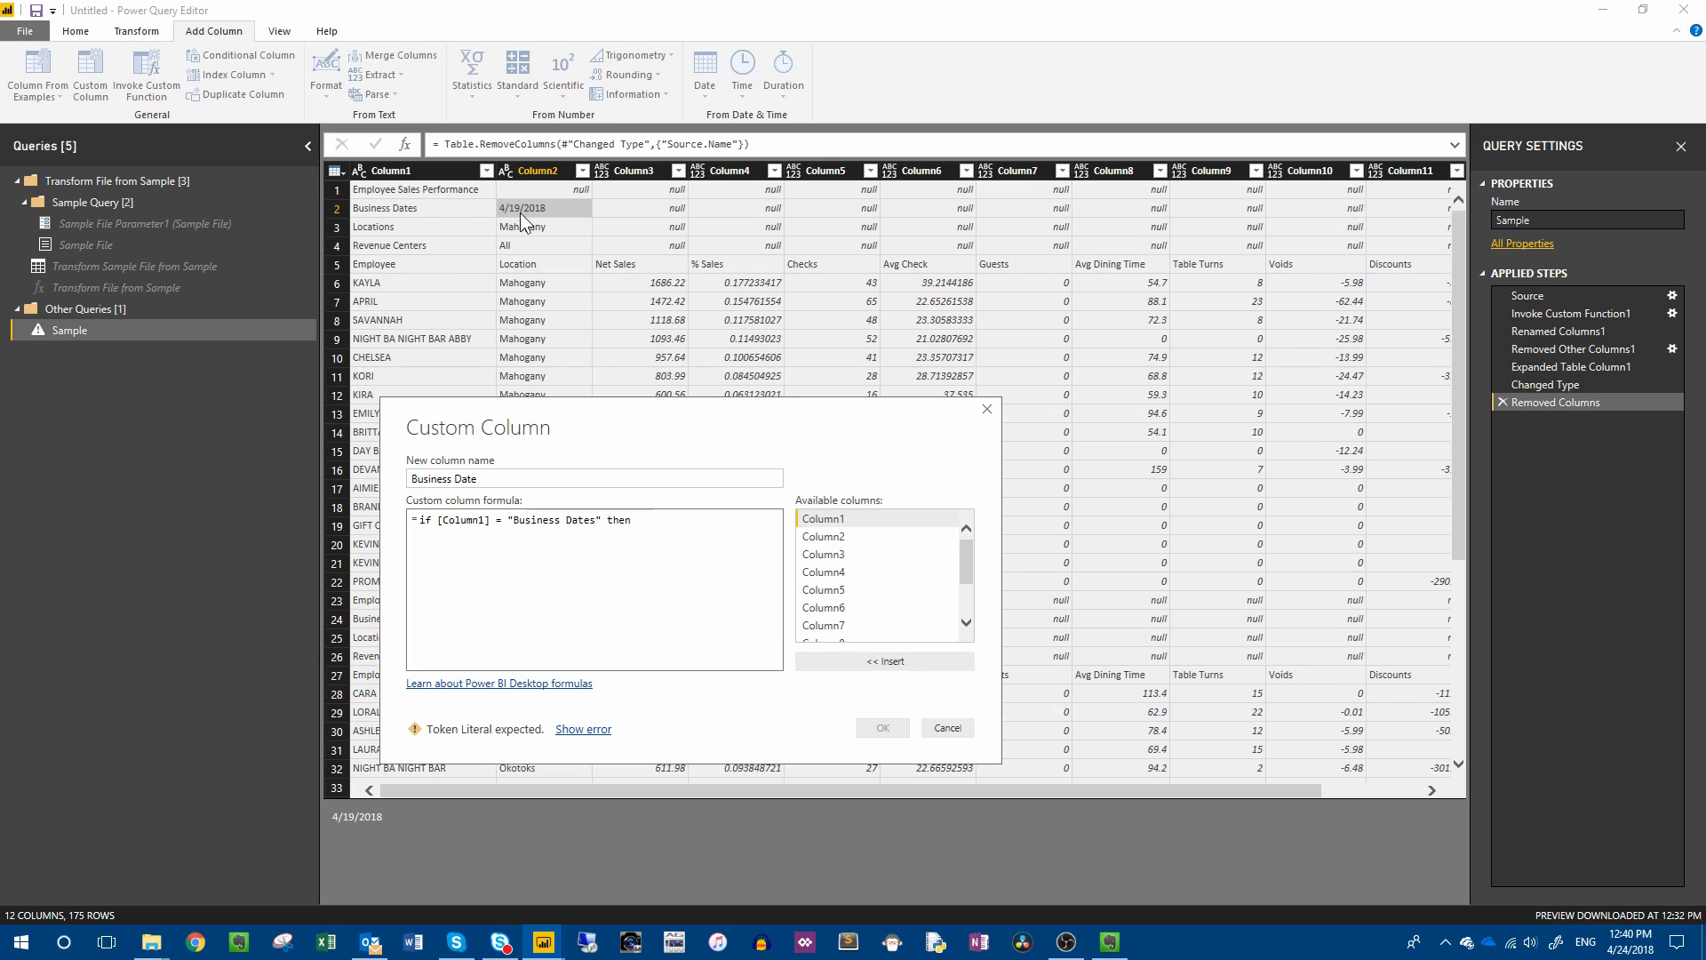
{"action": "double_click", "coordinate": [826, 538]}
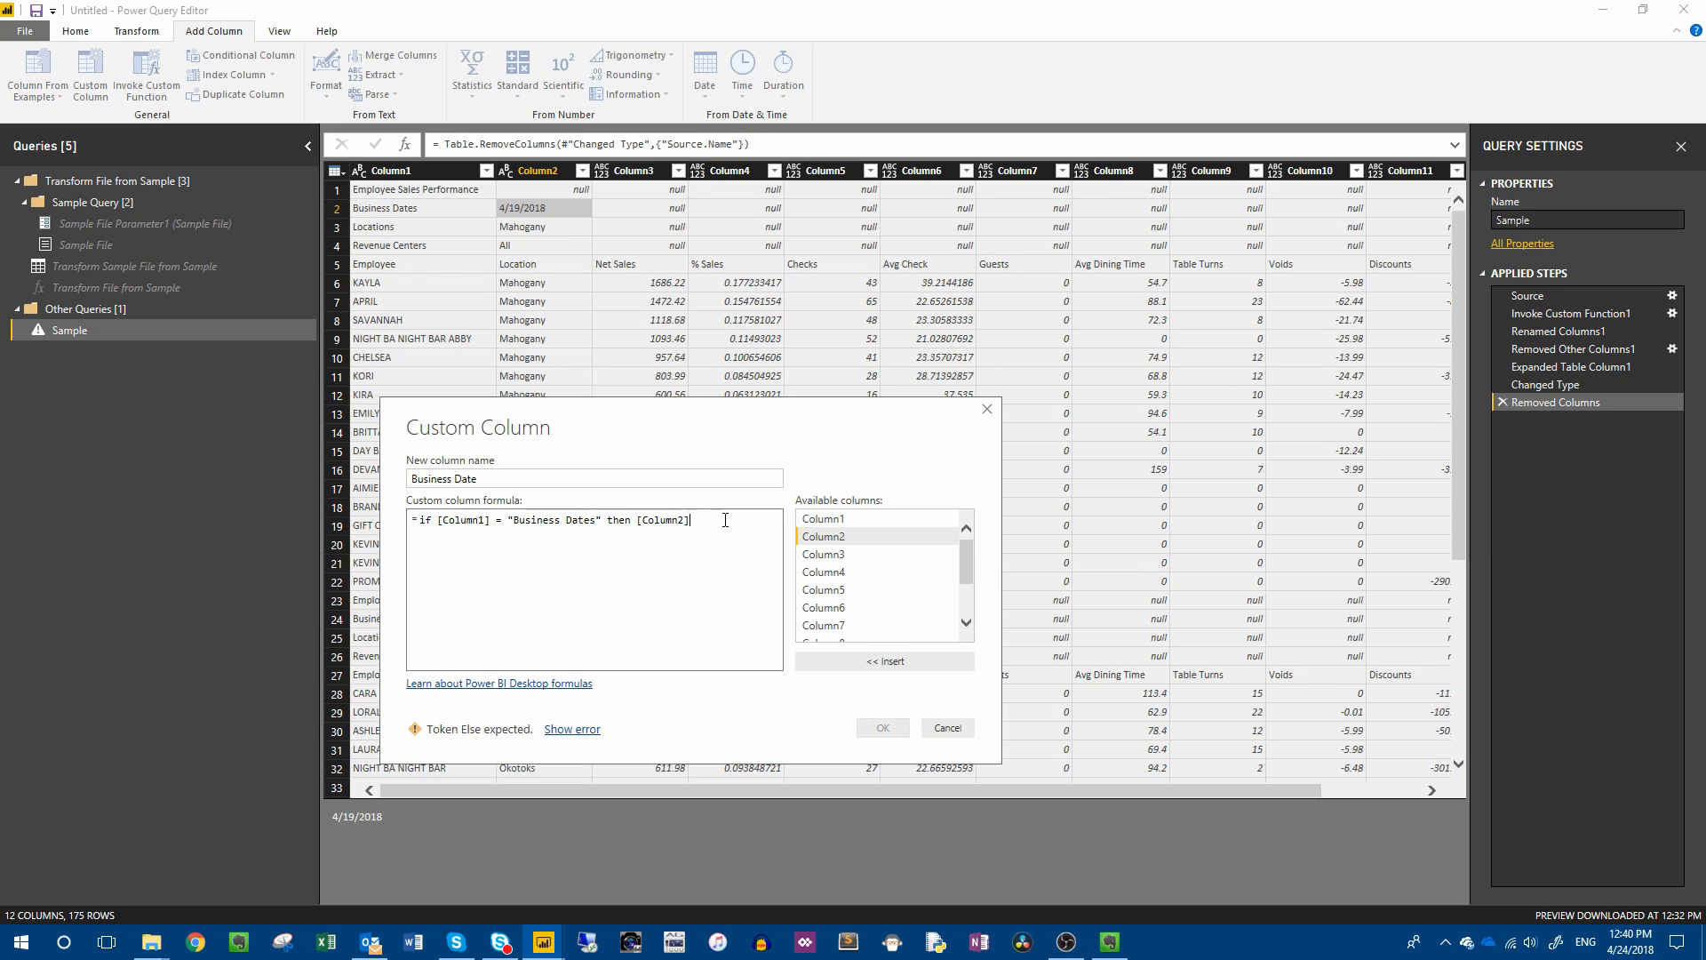
{"action": "type", "text": "else null"}
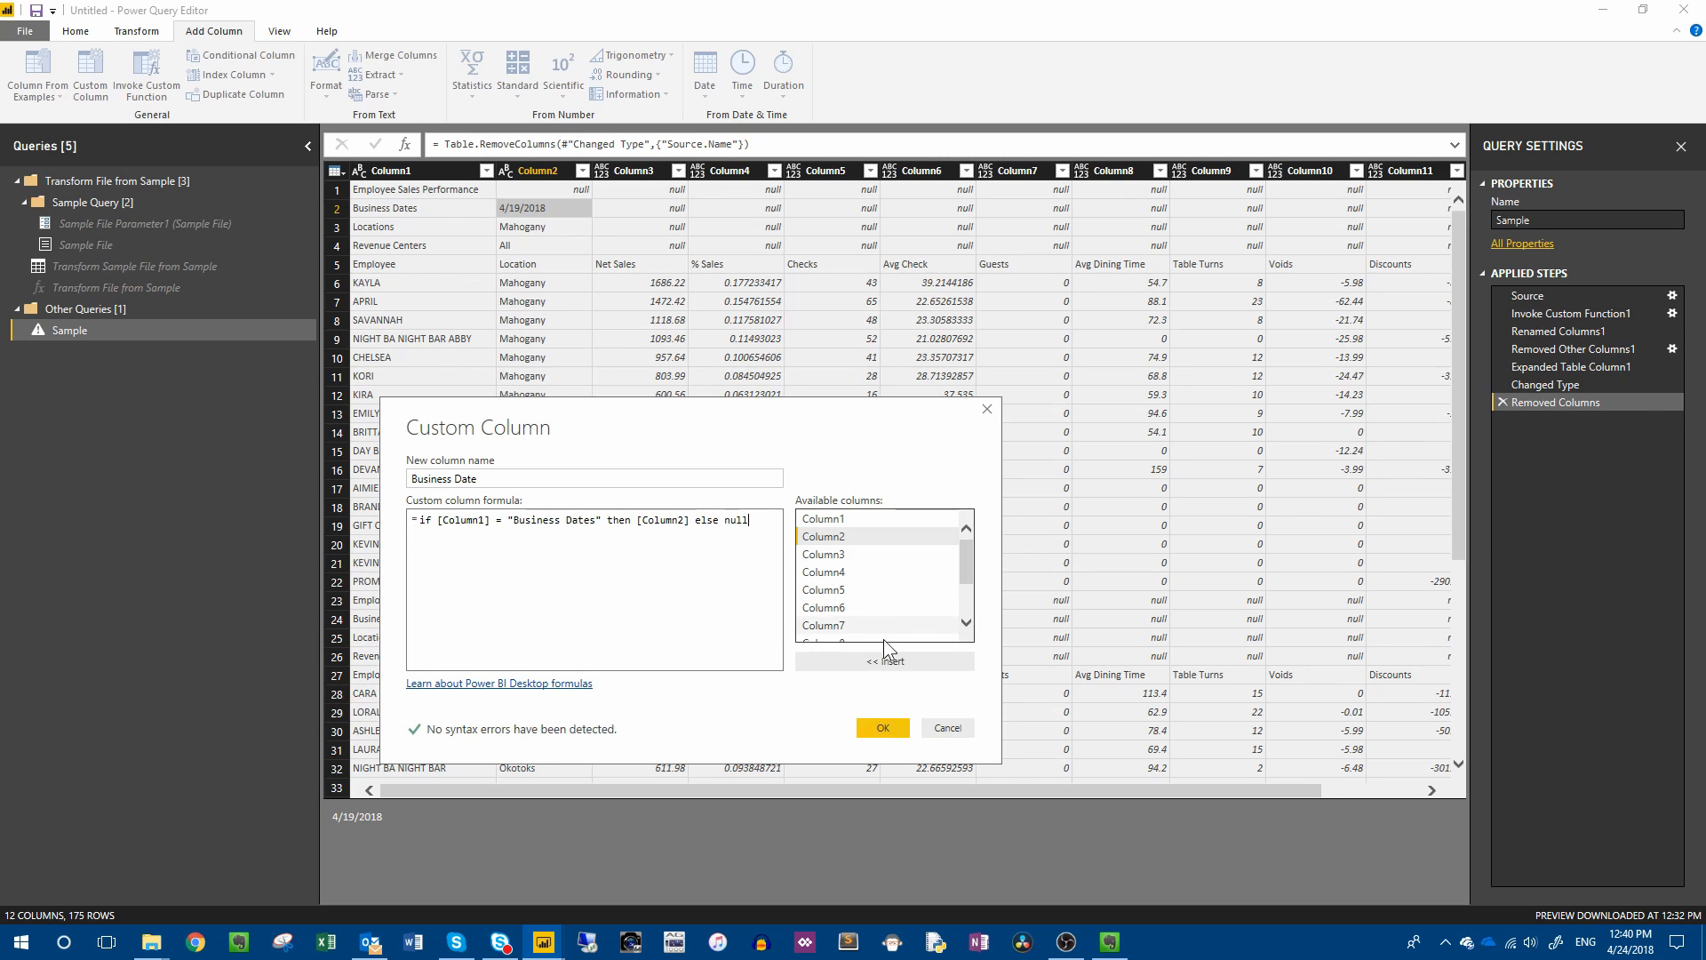
{"action": "left_click", "coordinate": [878, 729]}
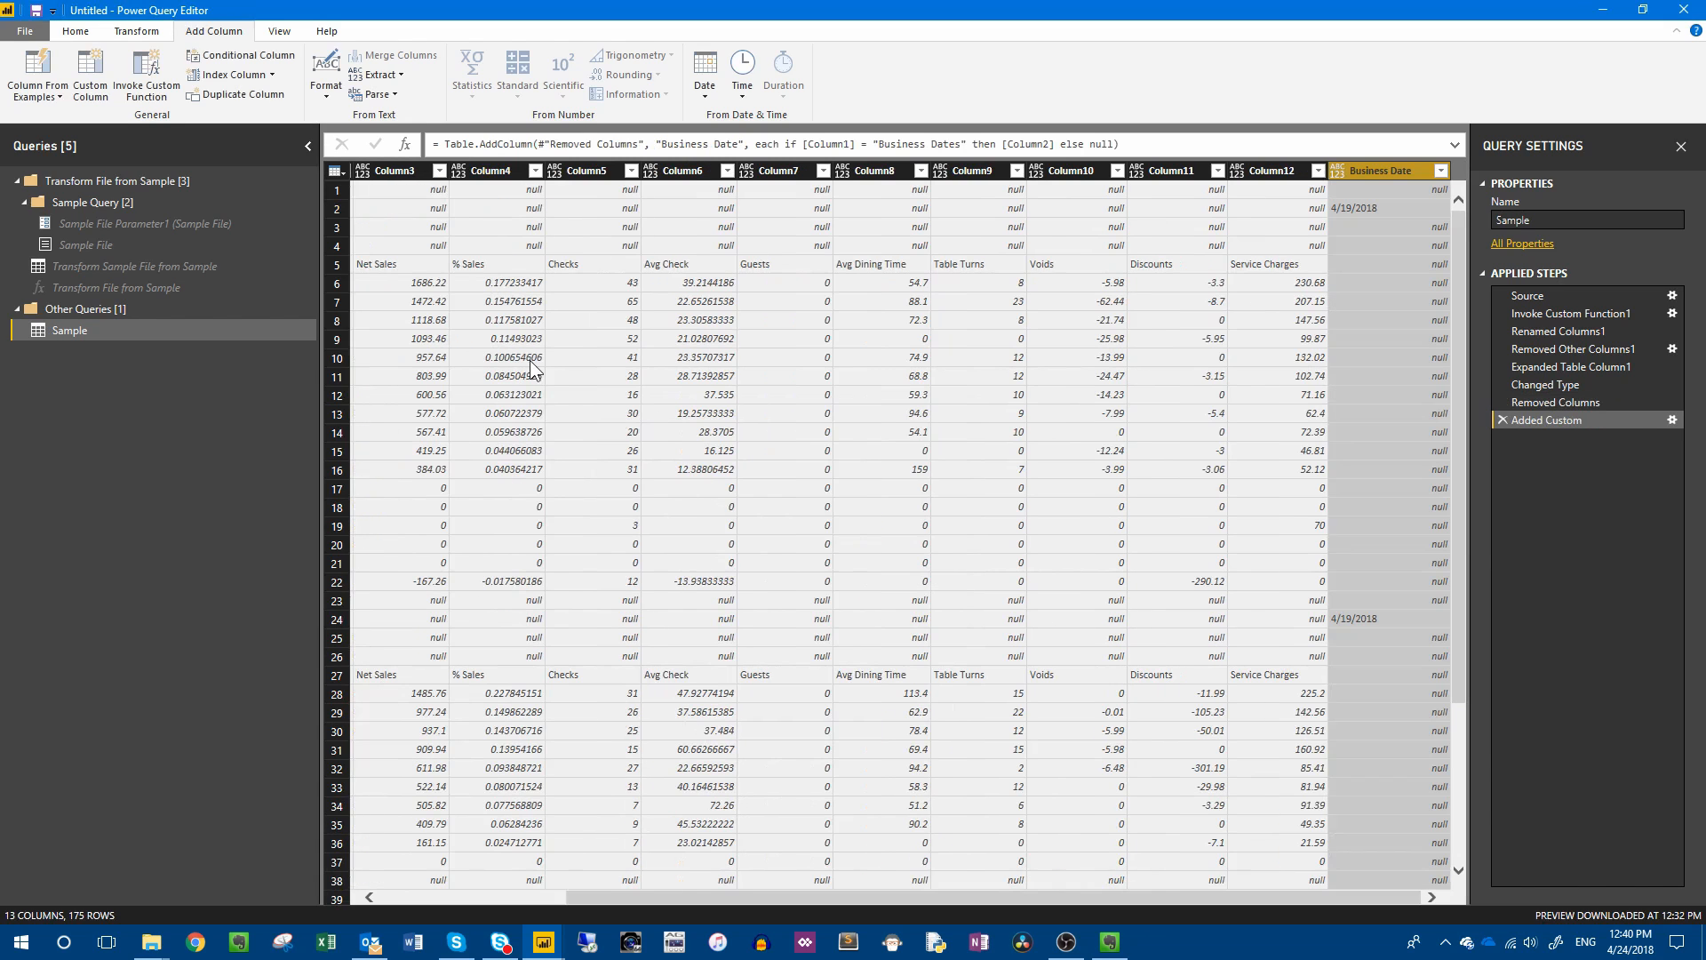
{"action": "left_click", "coordinate": [1356, 208]}
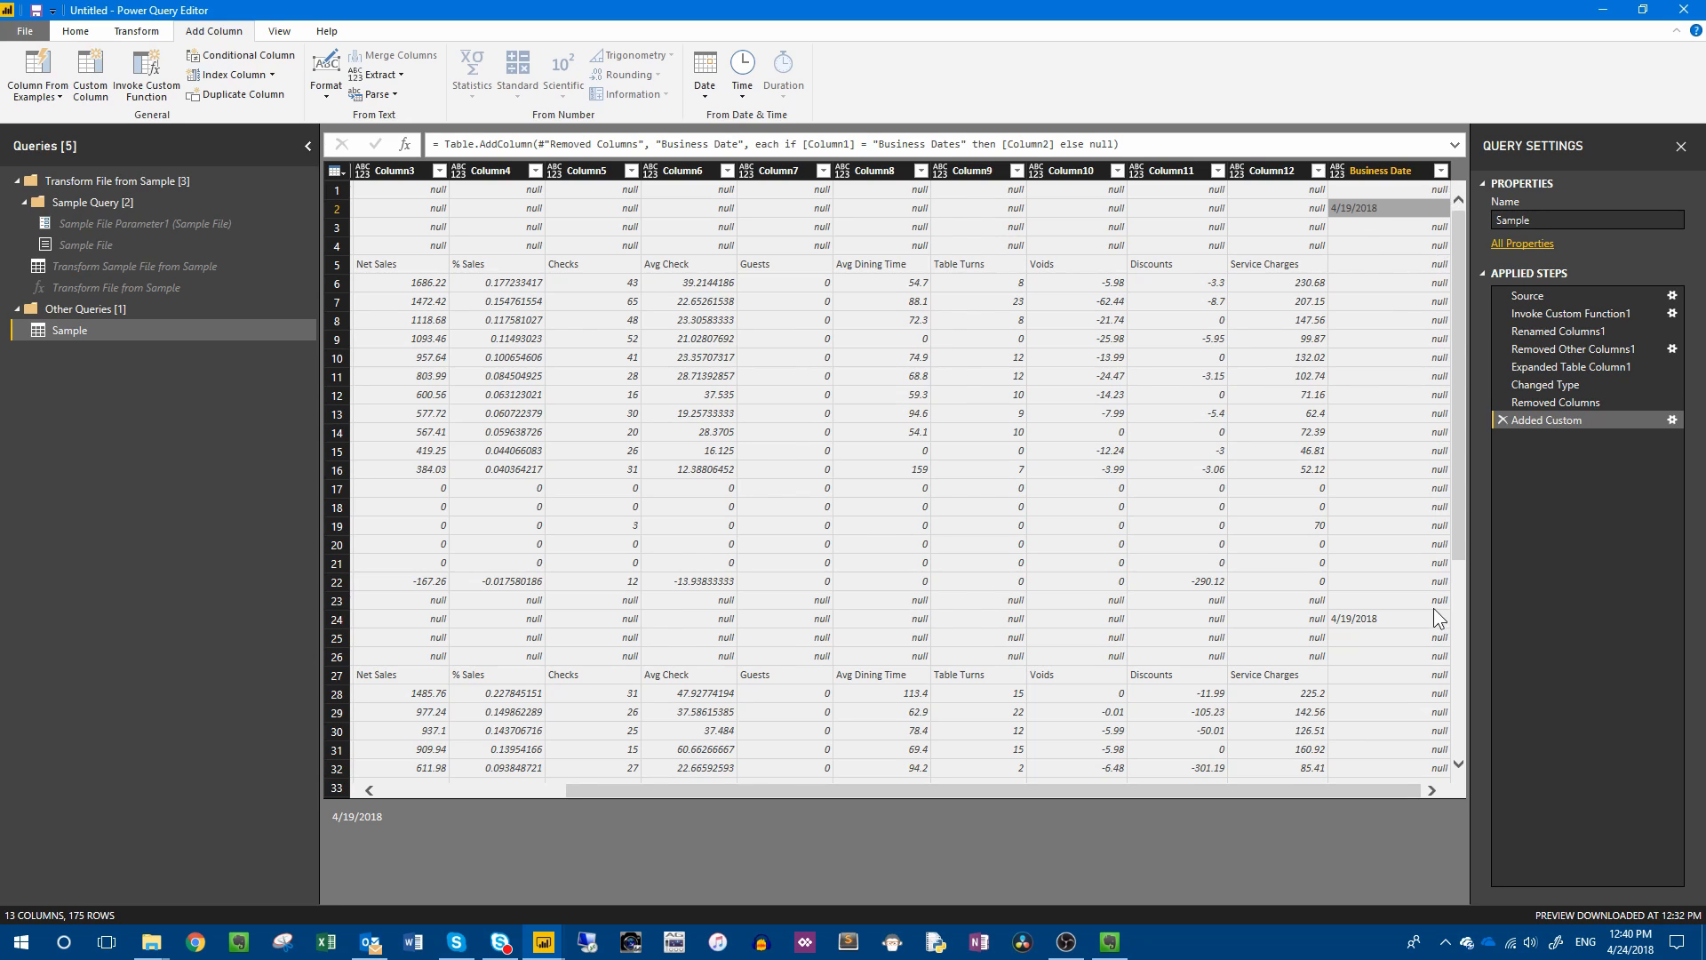
Move the Business Date column to the beginning of the table.
{"action": "left_click", "coordinate": [1398, 171]}
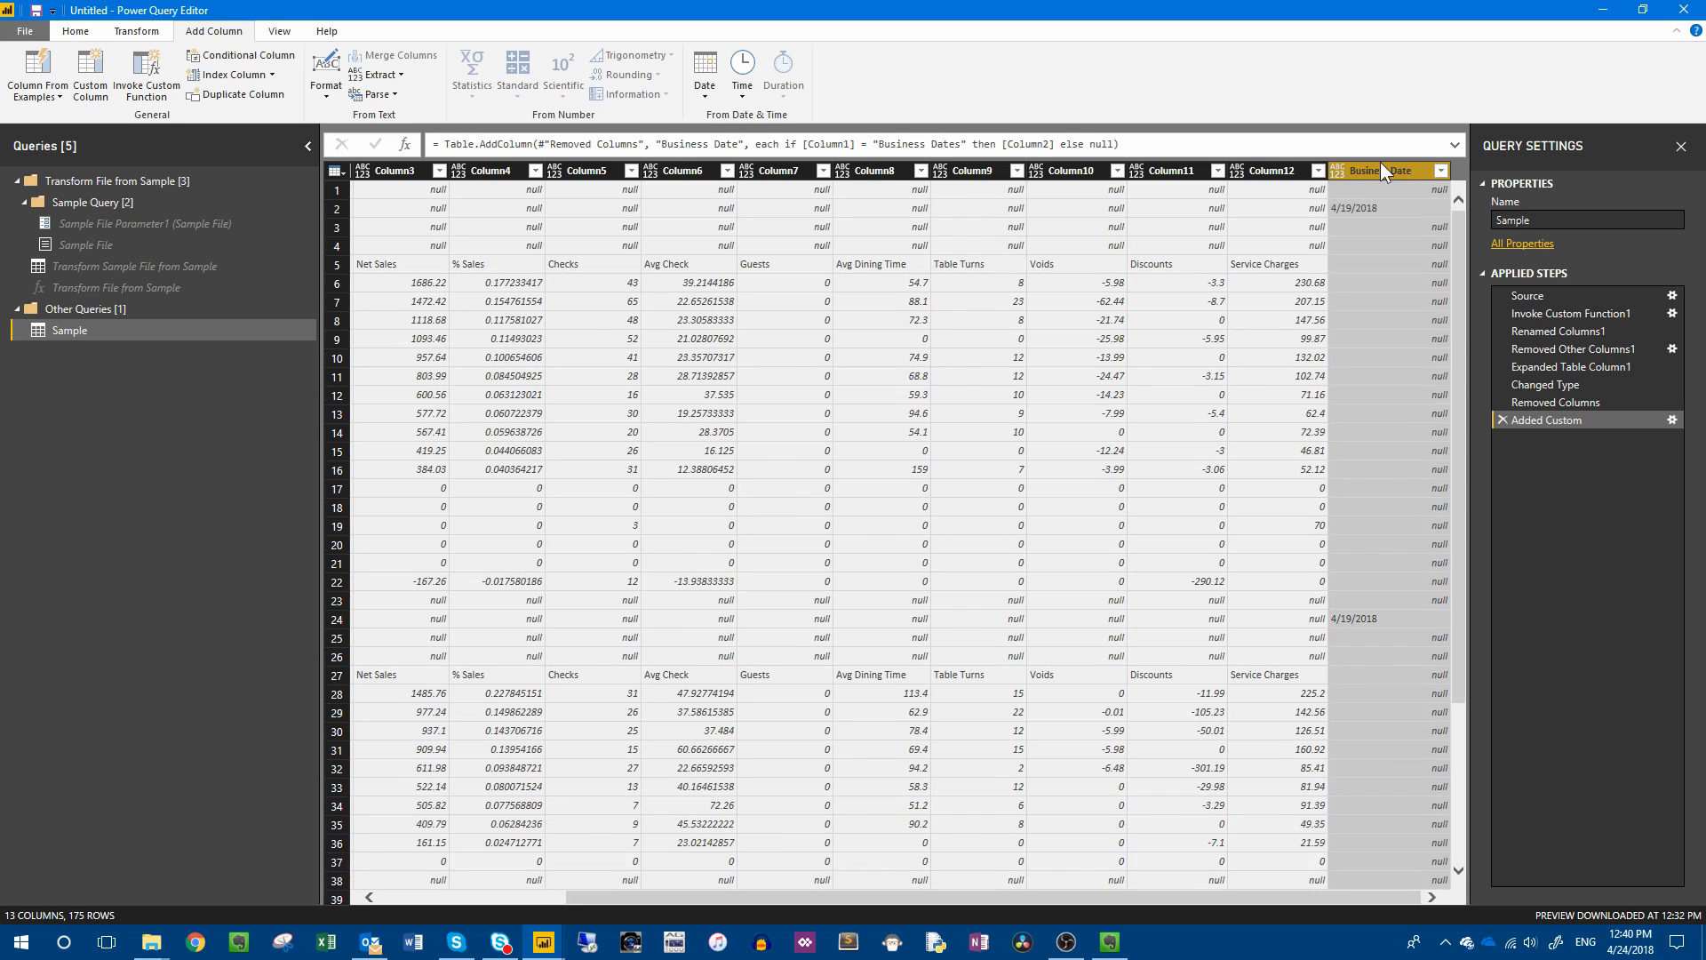
{"action": "right_click", "coordinate": [1384, 172]}
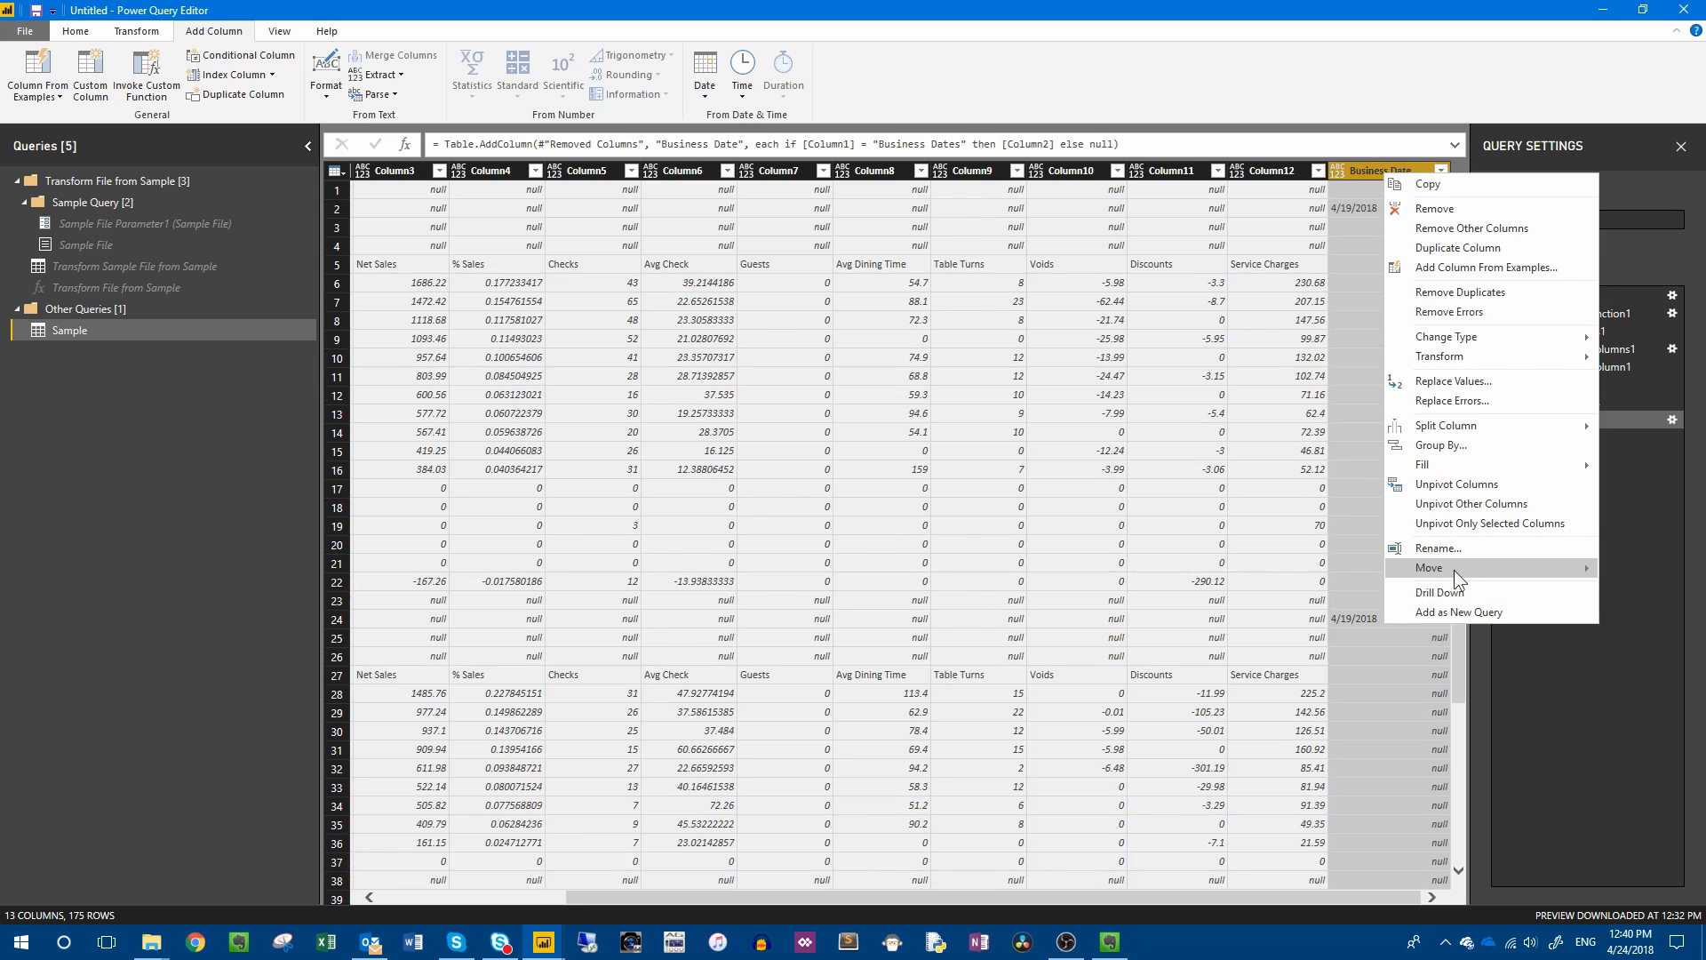
{"action": "mouse_move", "coordinate": [1454, 568]}
{"action": "left_click", "coordinate": [1307, 601]}
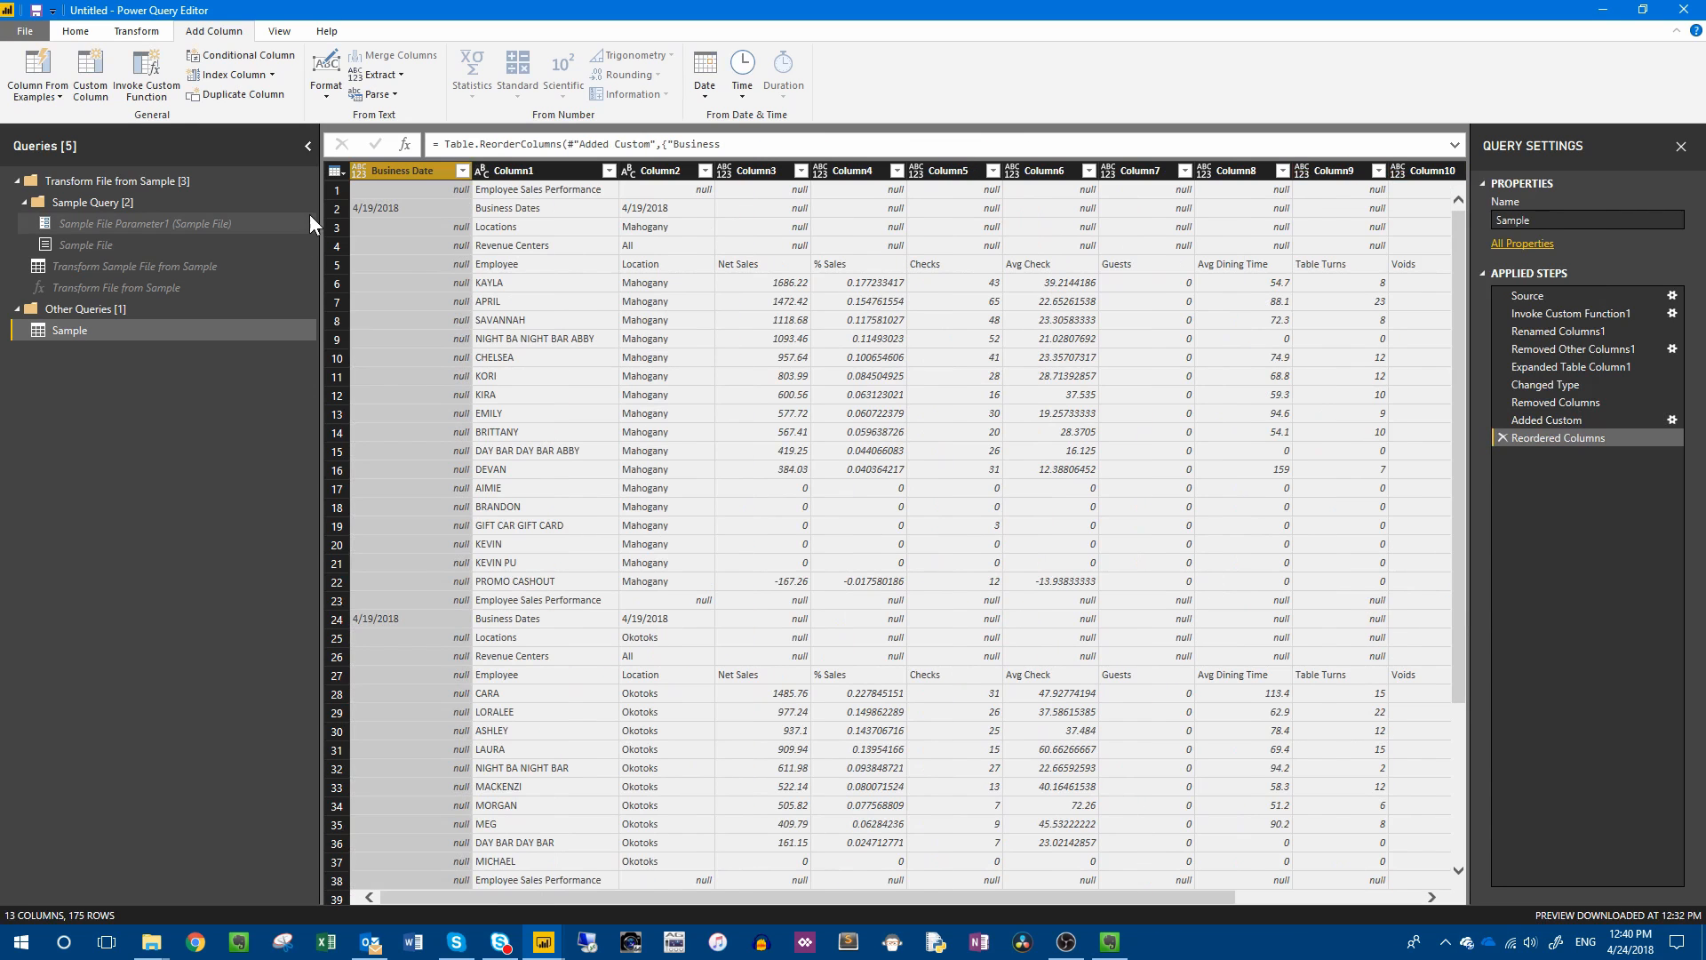
Fill the Business Date column down so its empty rows take the date above them.
{"action": "left_click", "coordinate": [401, 208]}
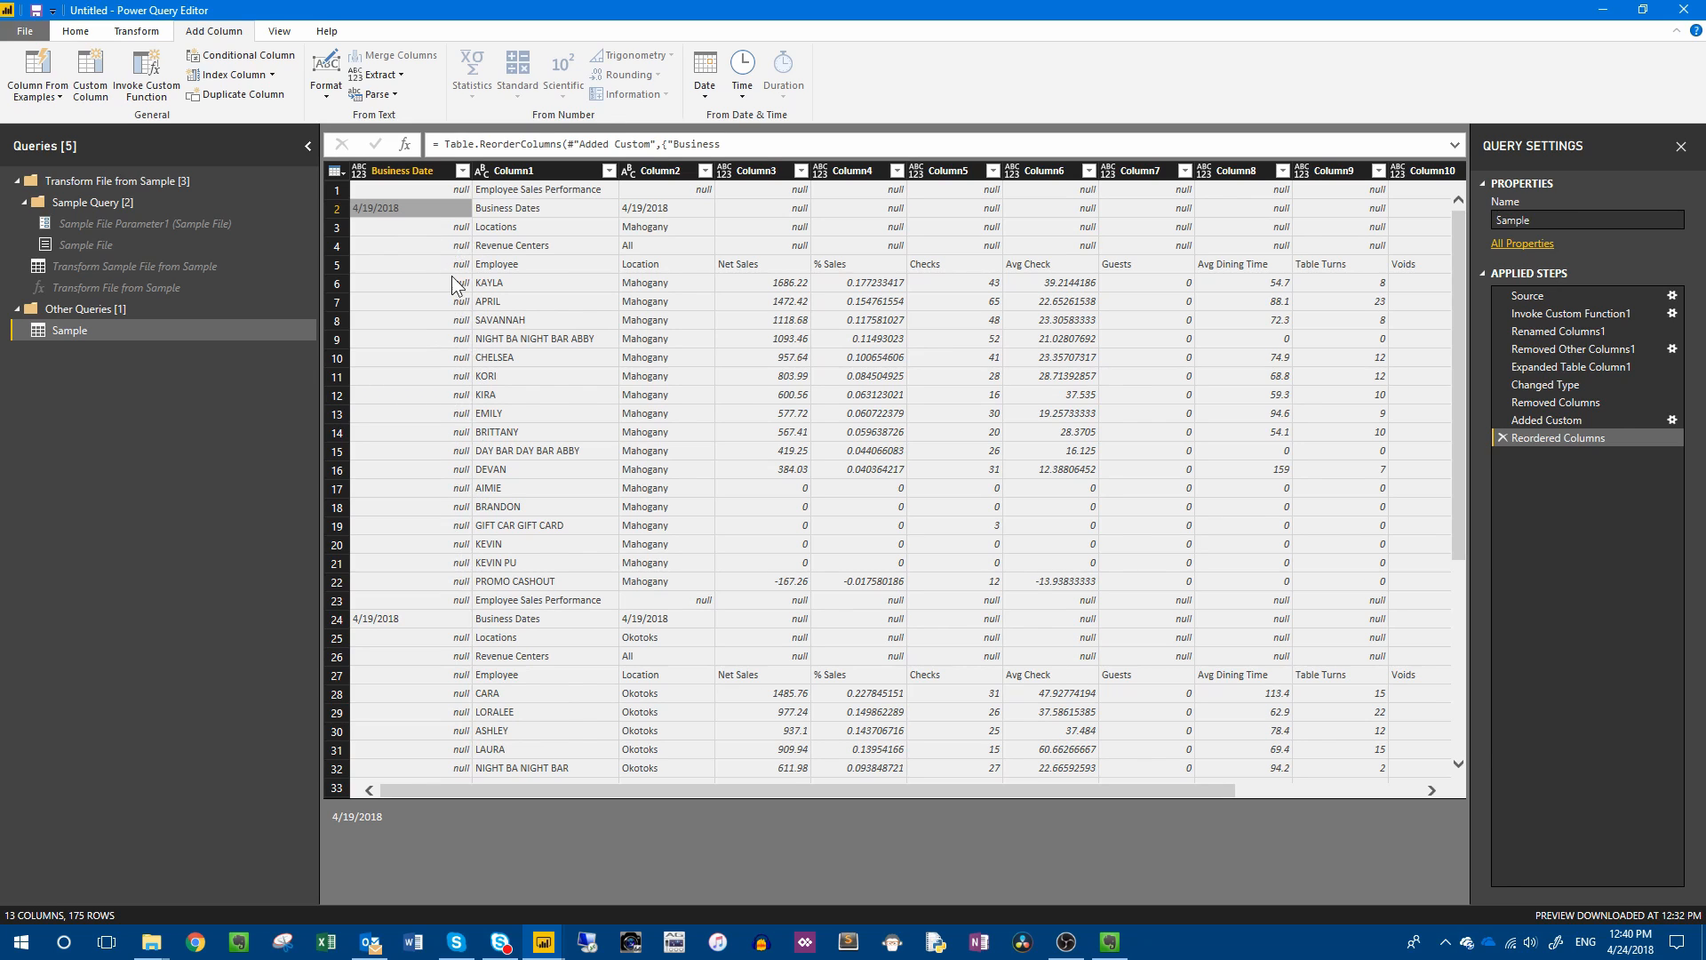
{"action": "left_click", "coordinate": [400, 172]}
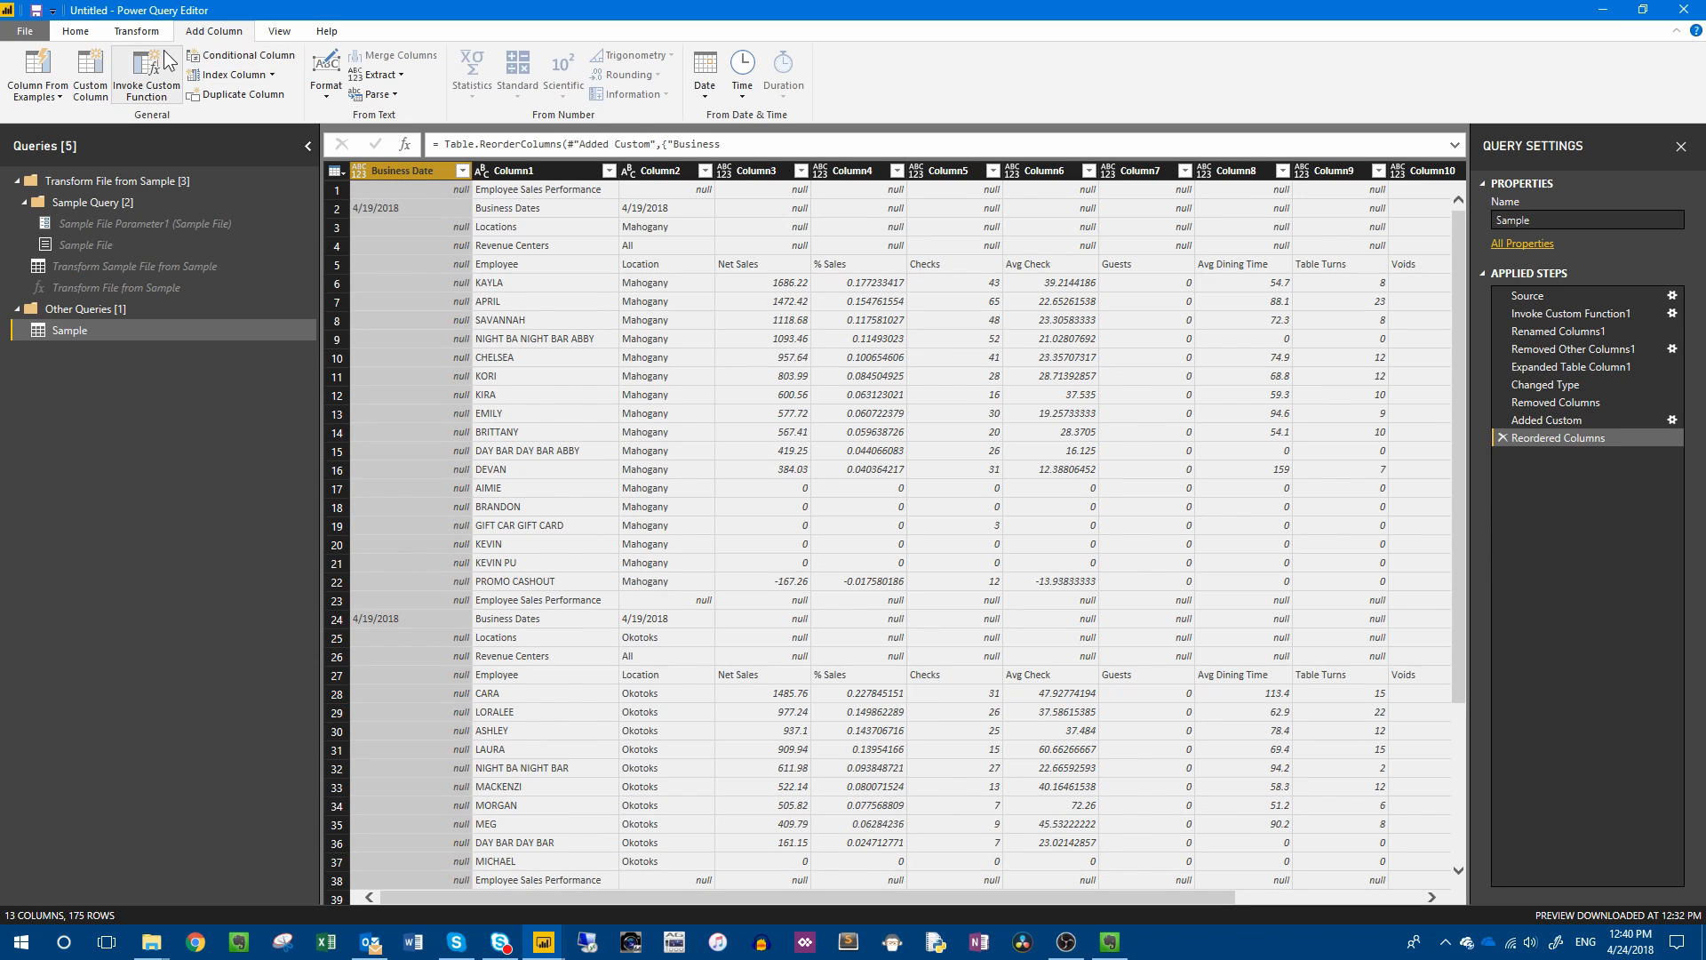
{"action": "left_click", "coordinate": [136, 38]}
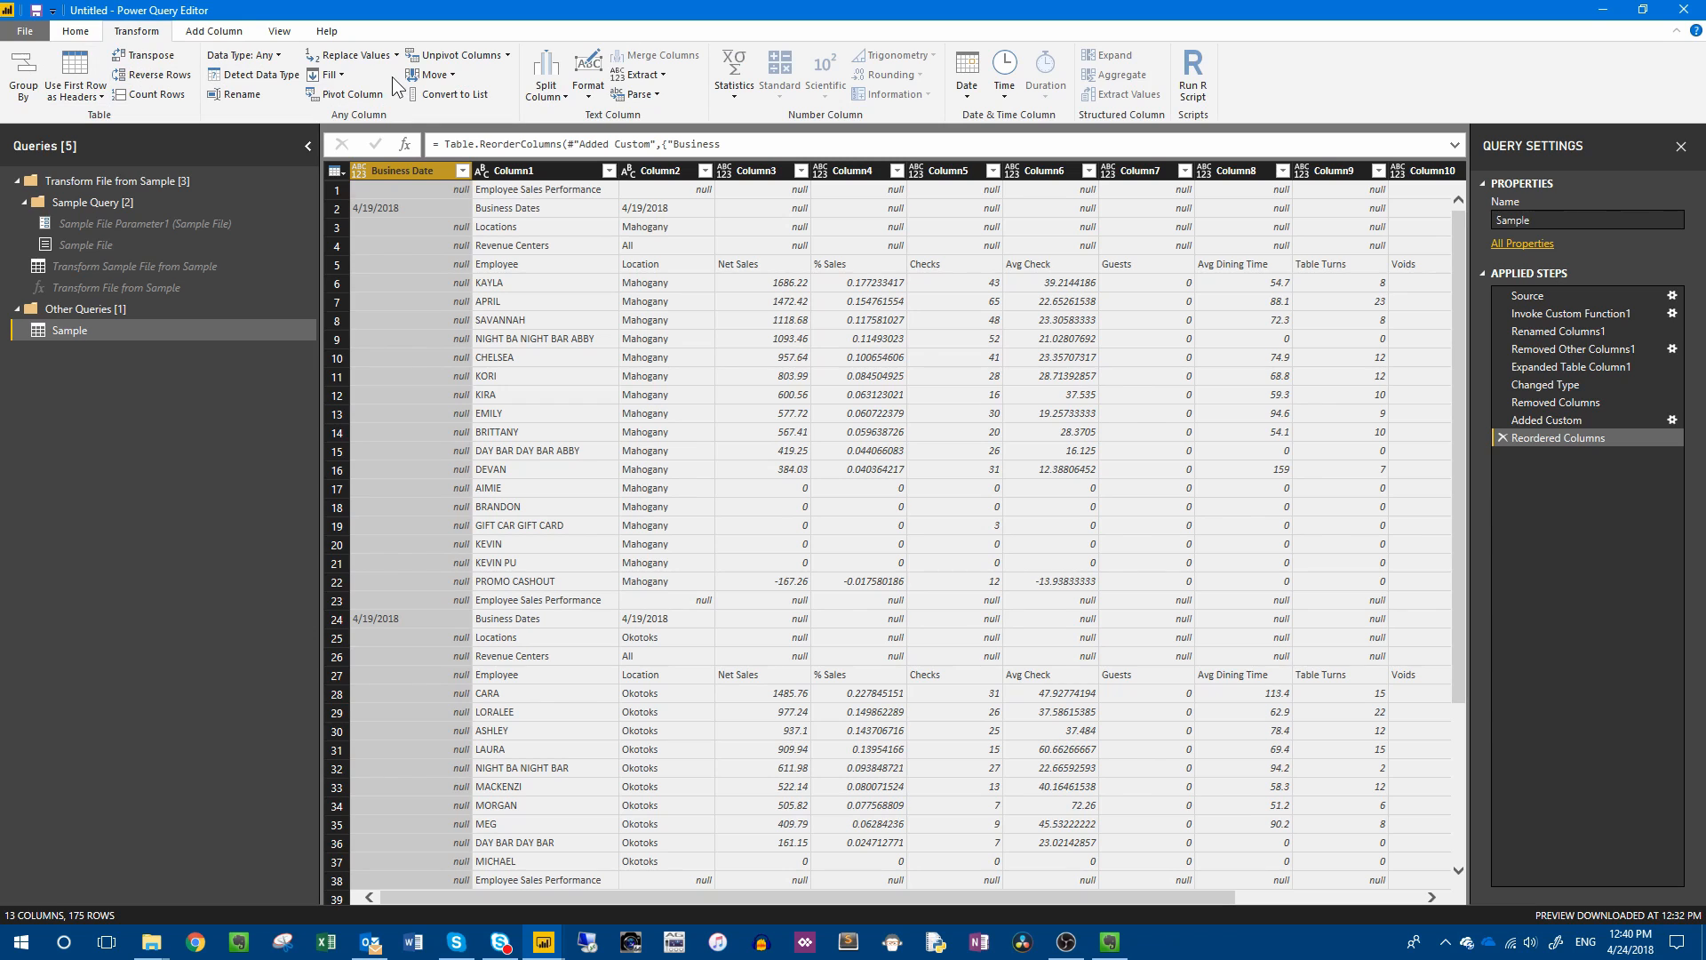
{"action": "left_click", "coordinate": [342, 76]}
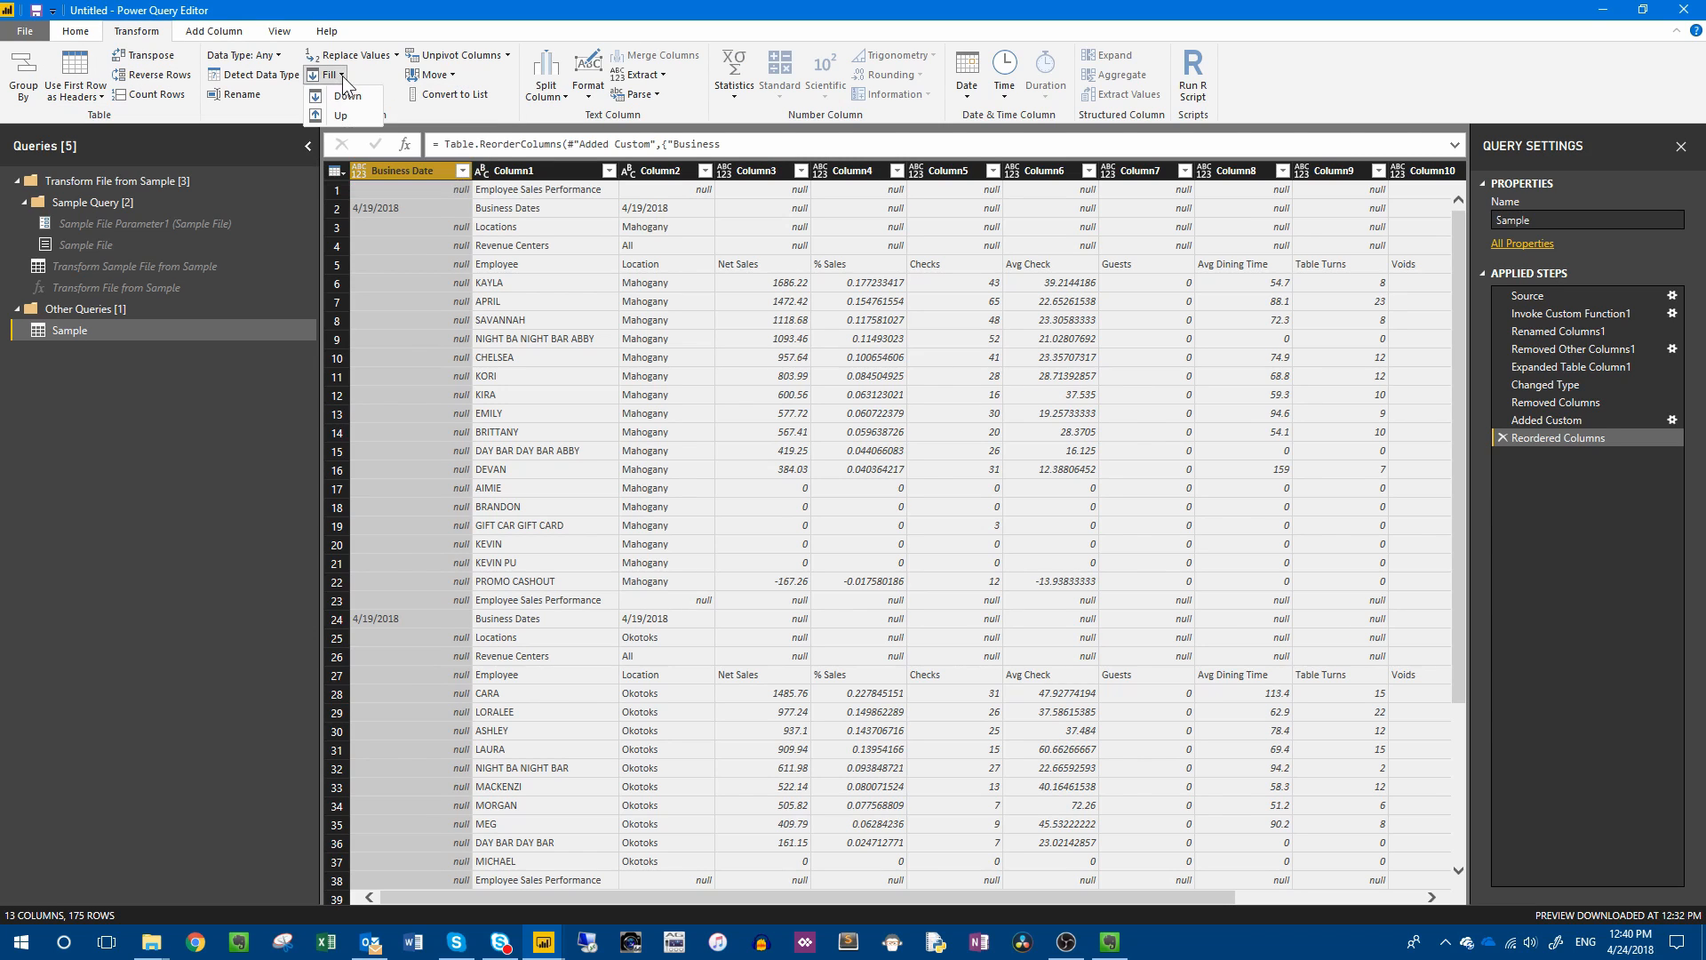
{"action": "left_click", "coordinate": [348, 95]}
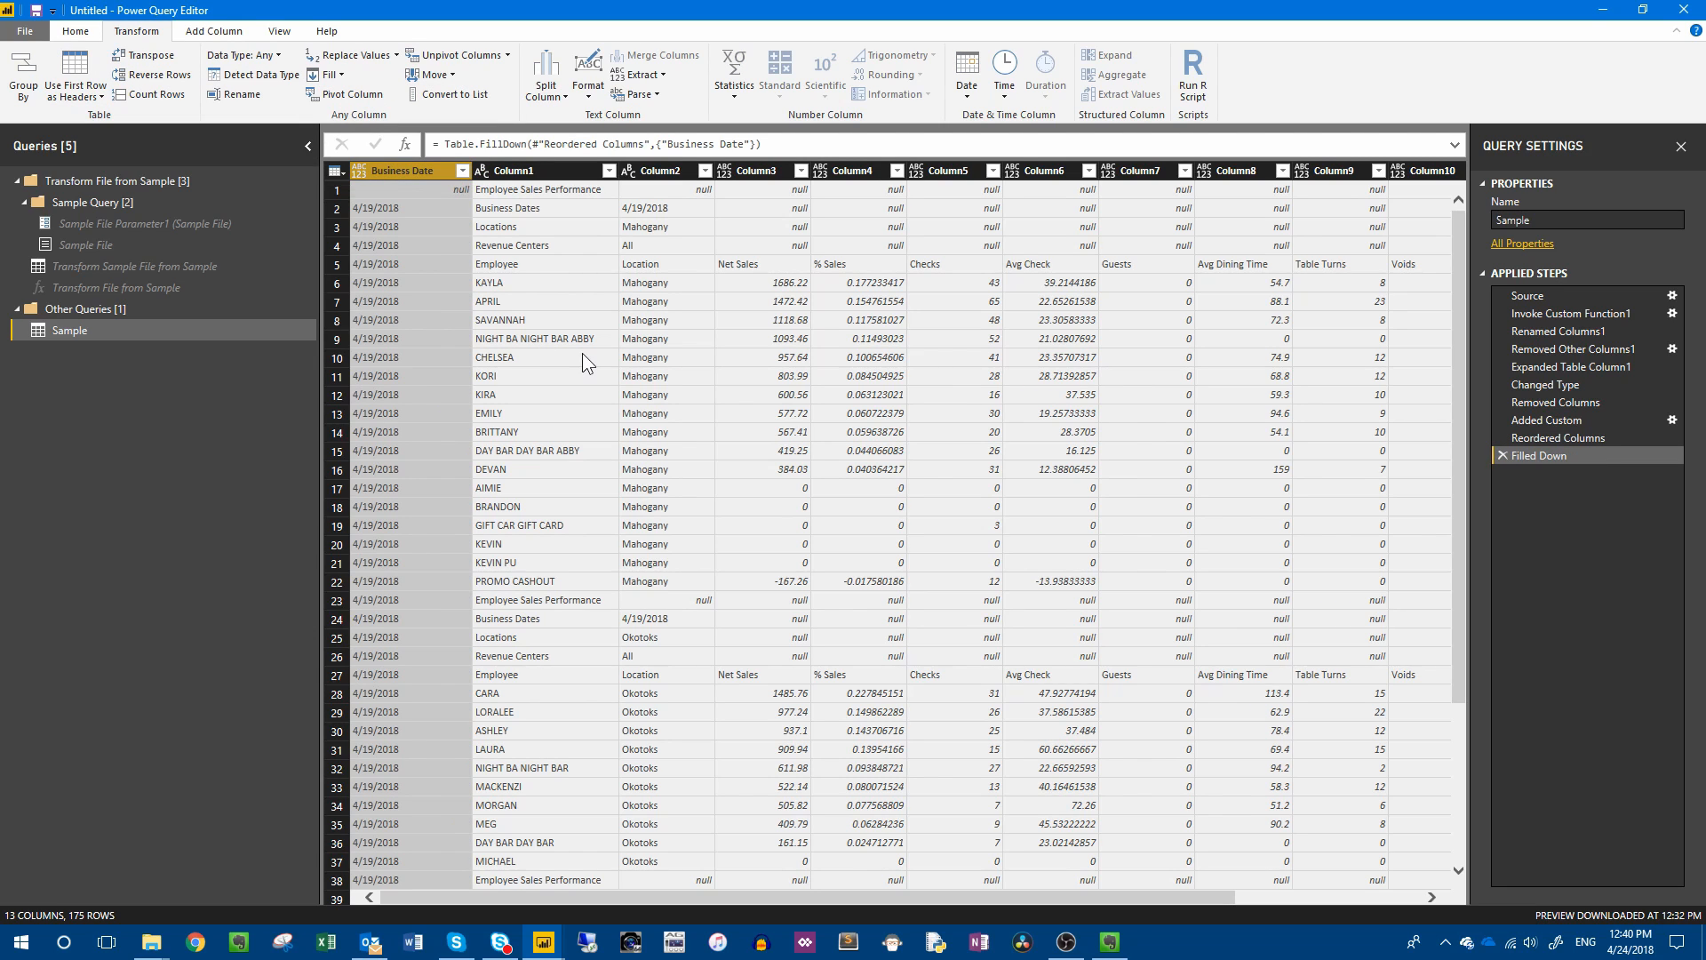
{"action": "left_click", "coordinate": [396, 207]}
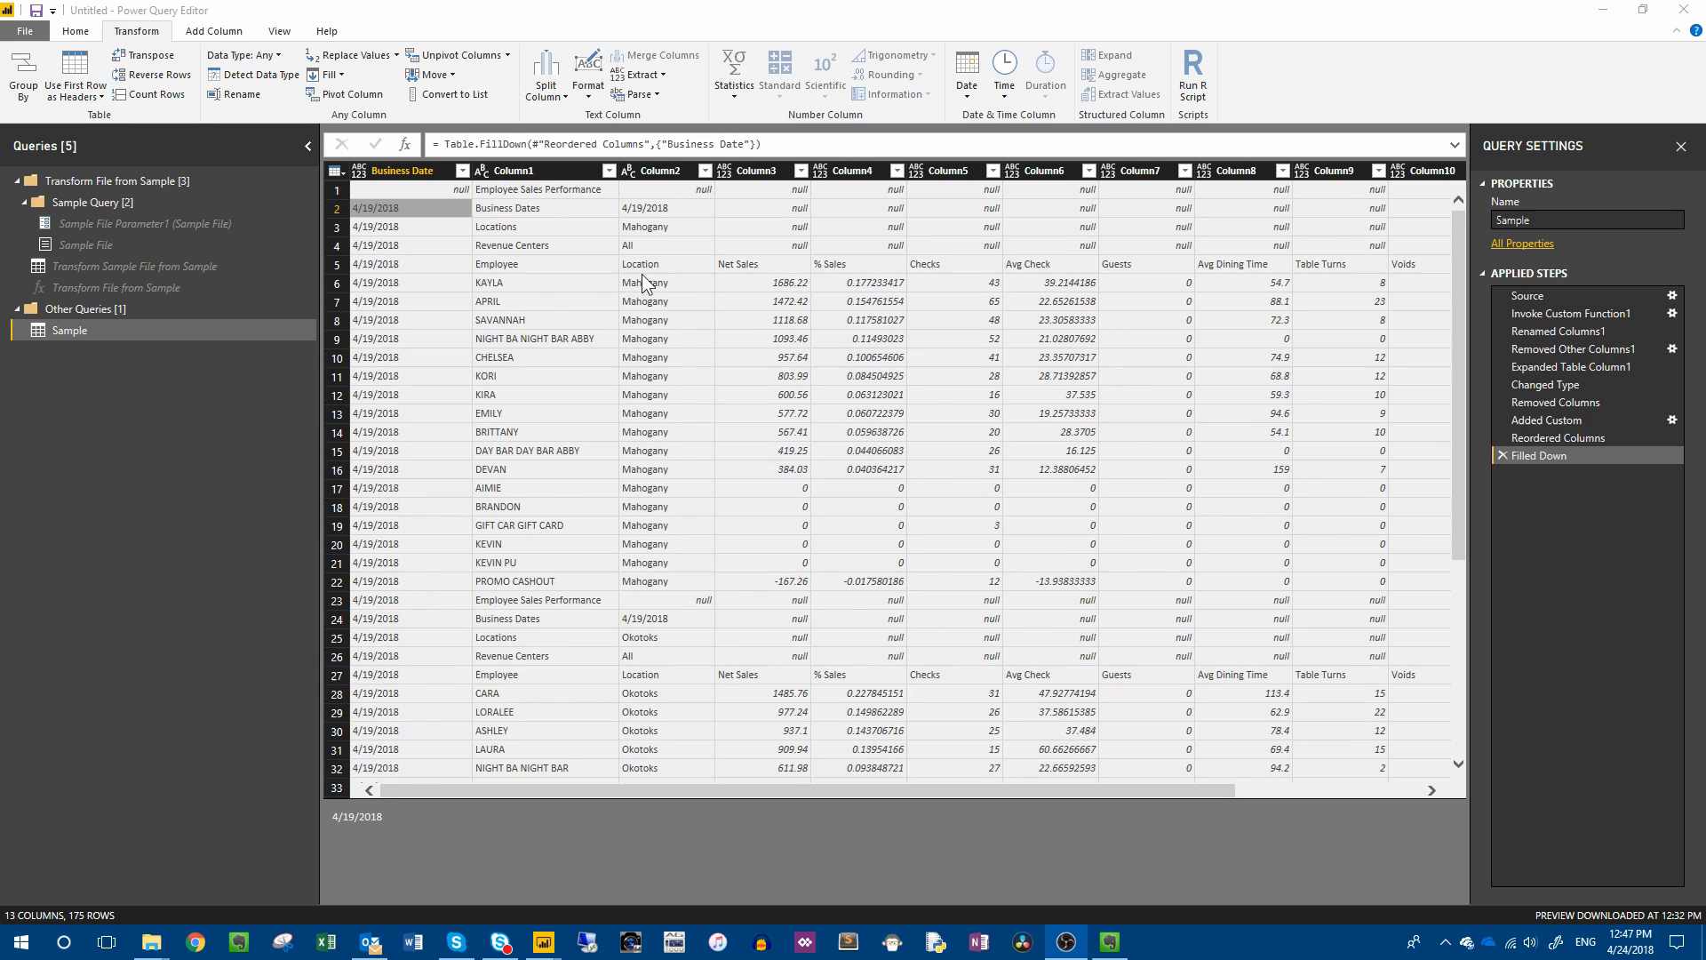
{"action": "left_click", "coordinate": [536, 246]}
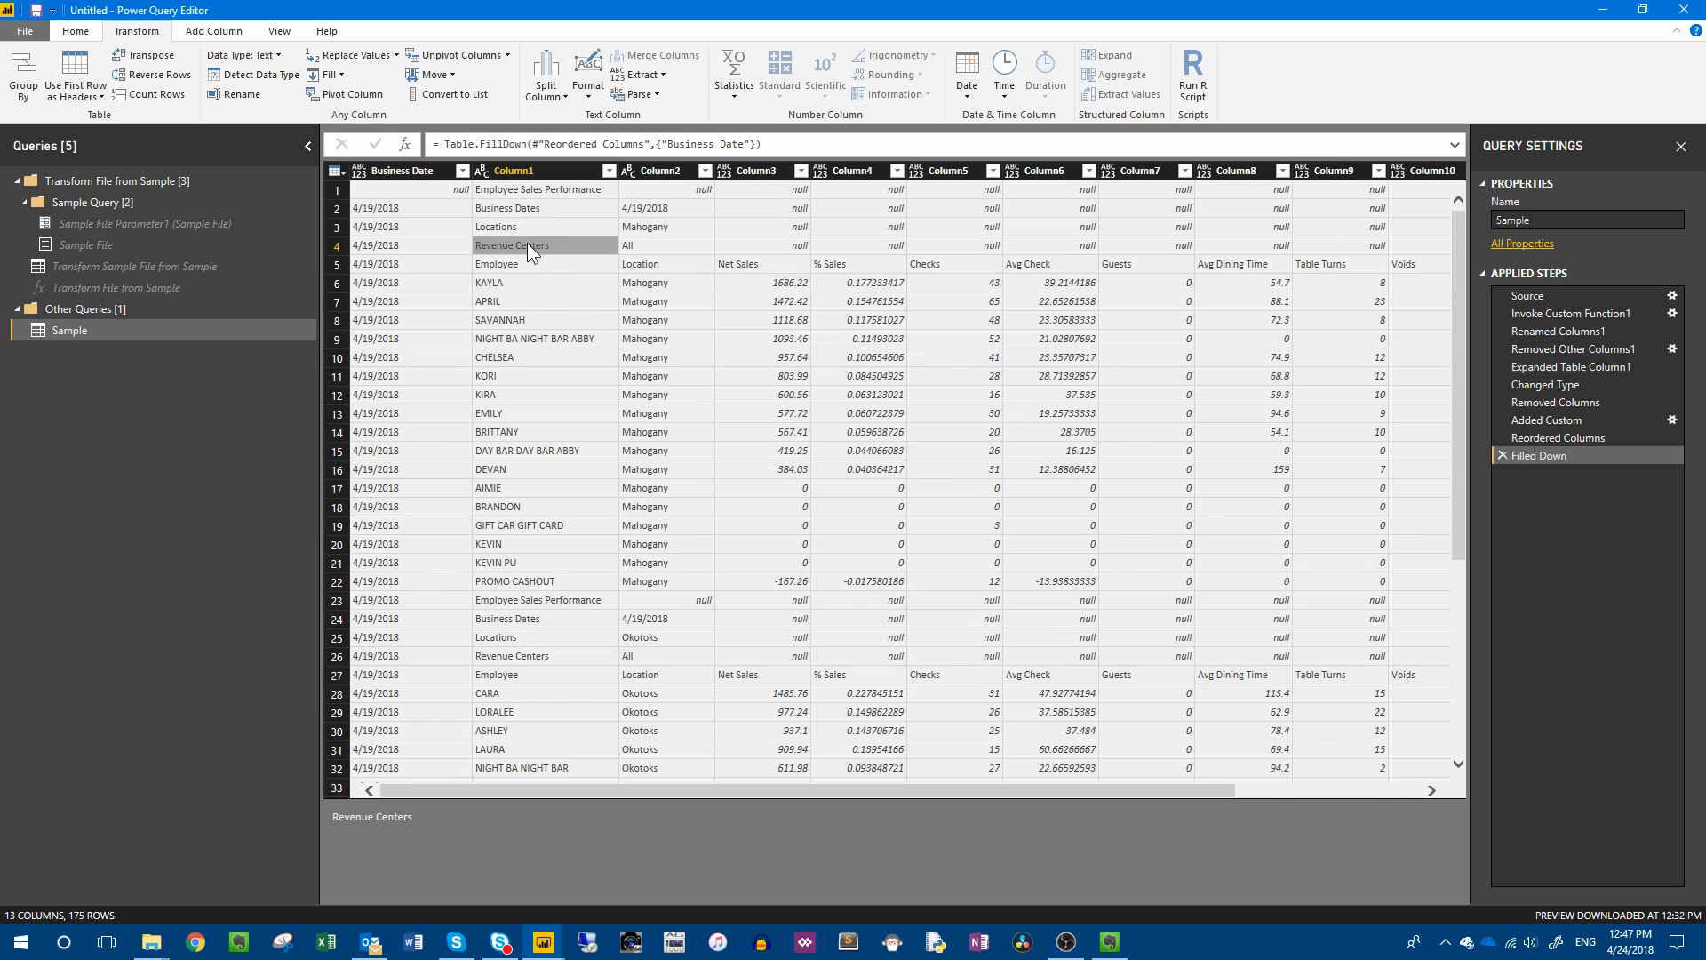
{"action": "left_click", "coordinate": [402, 264]}
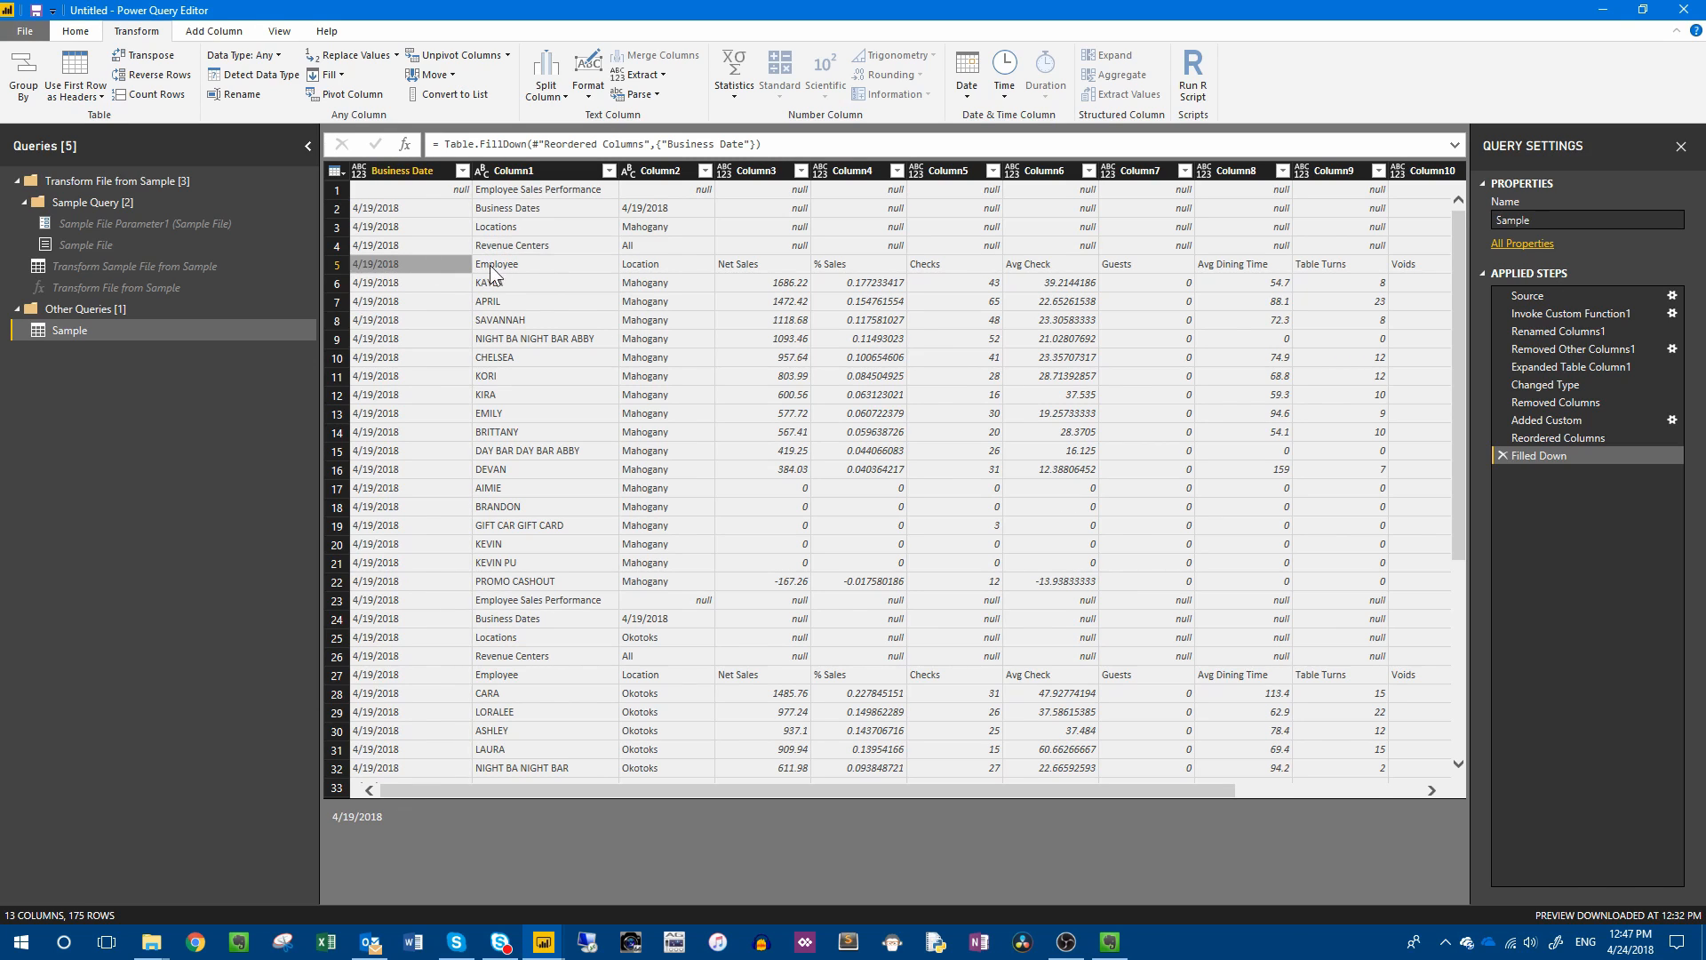
{"action": "left_click", "coordinate": [517, 265]}
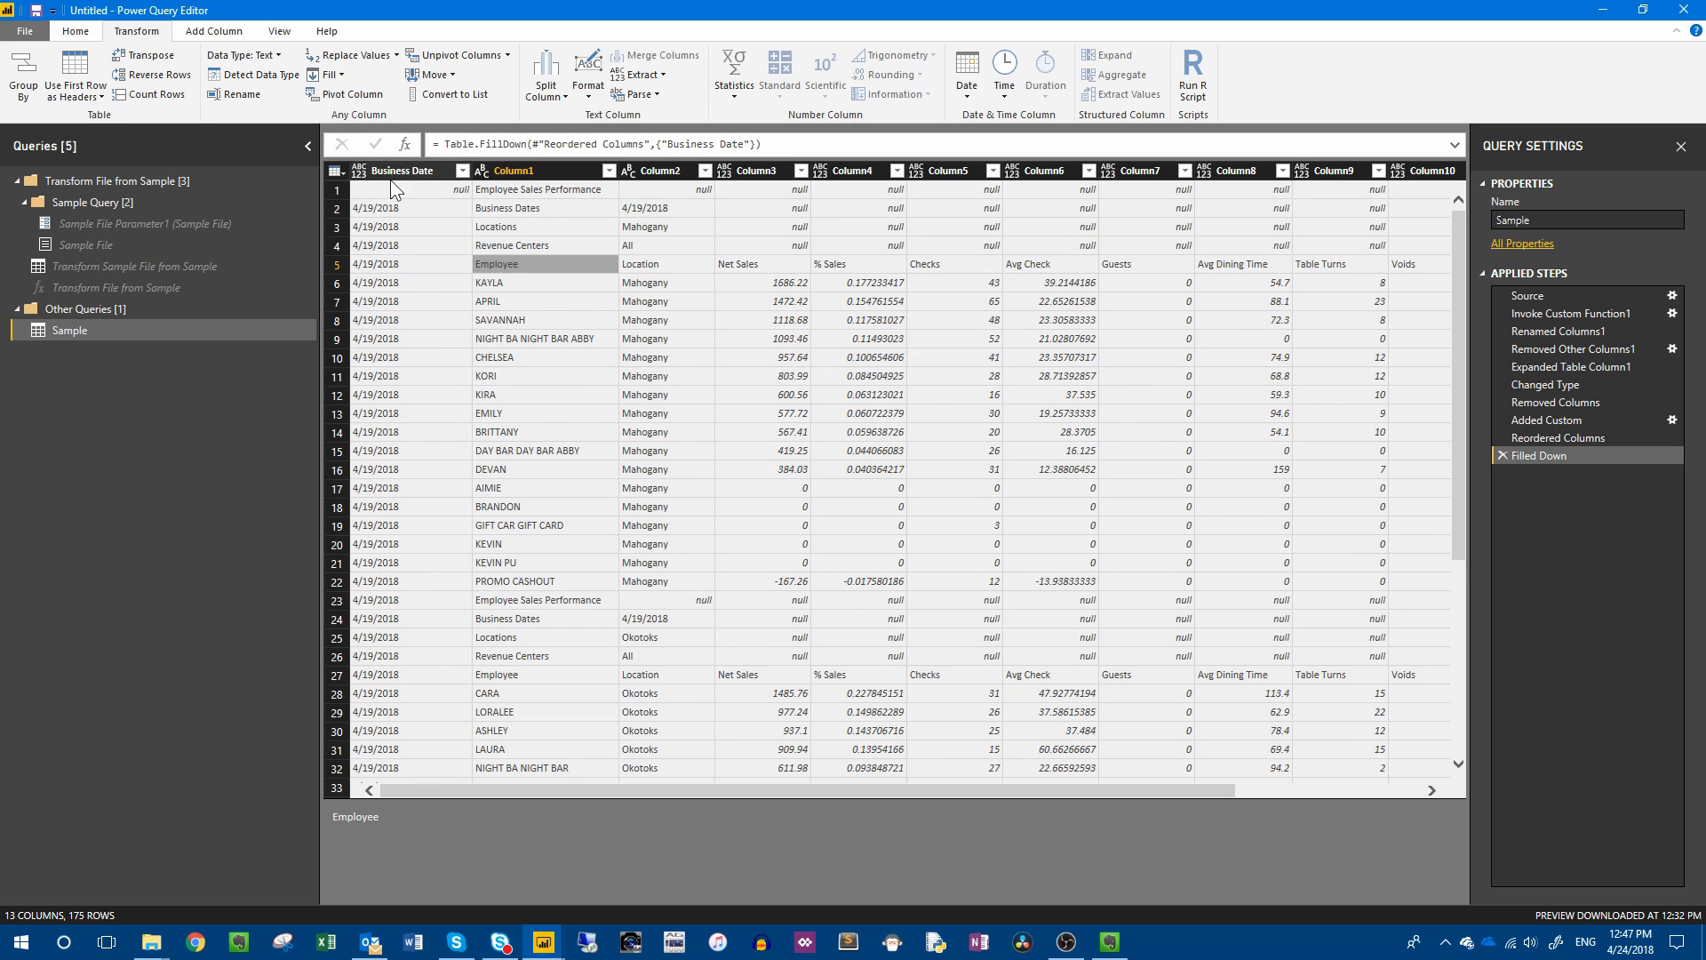
Rename Column1 as Employee and Column2 as Location.
{"action": "double_click", "coordinate": [509, 169]}
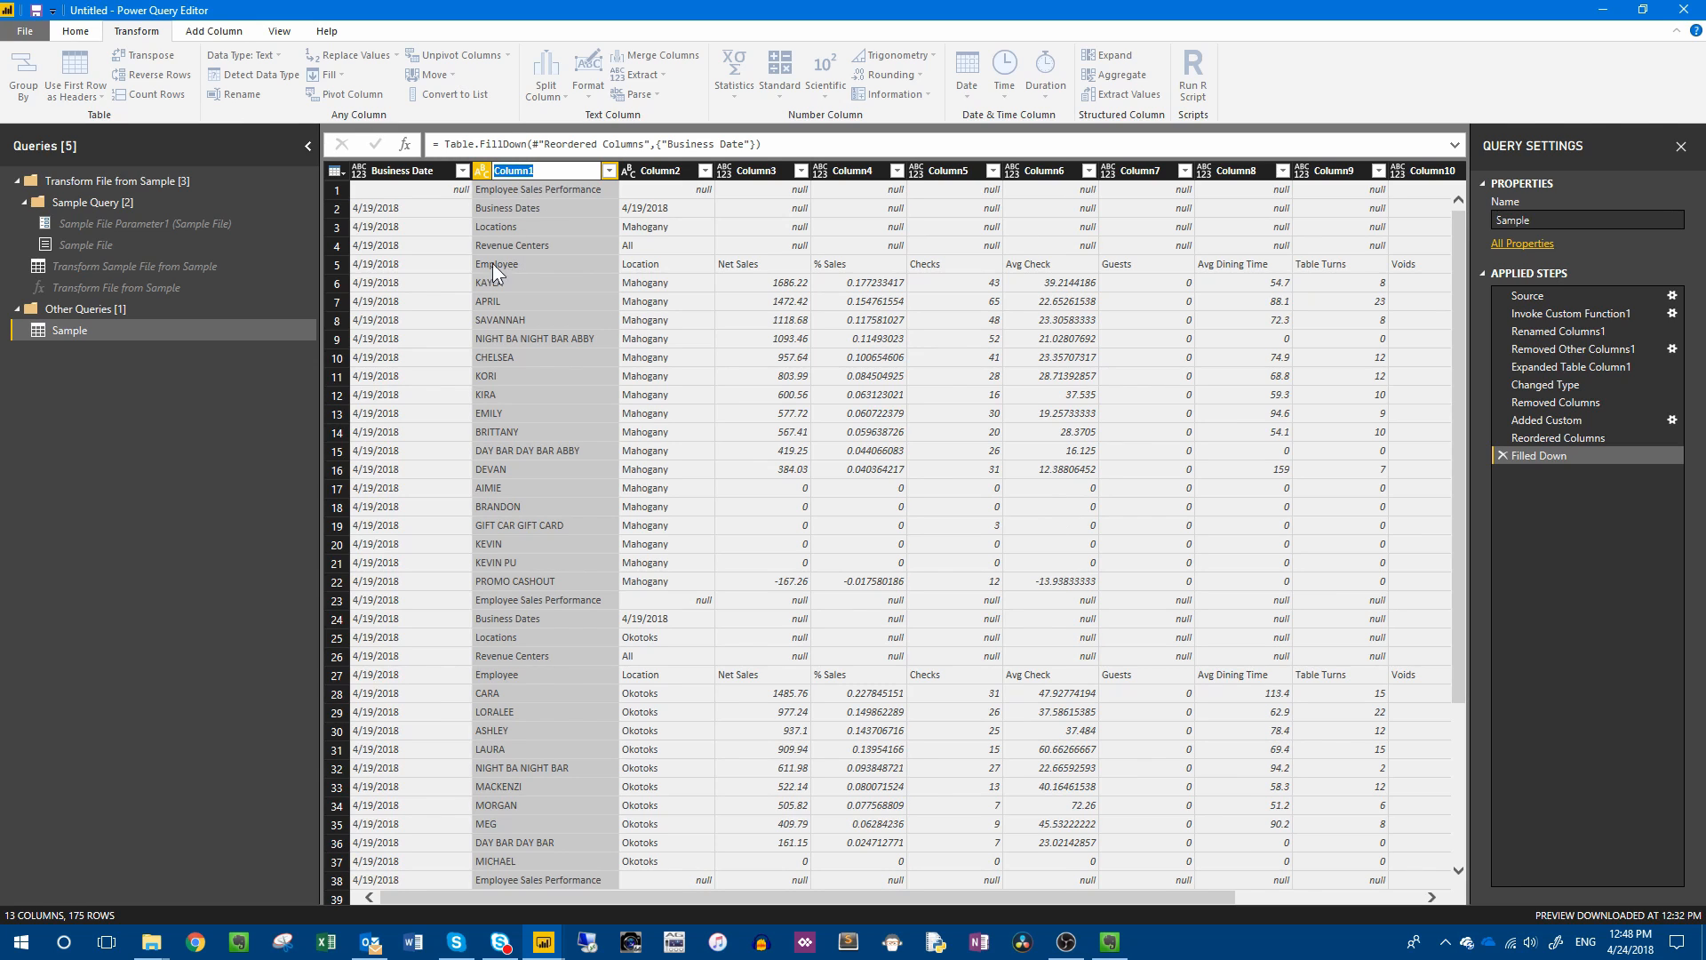
{"action": "type", "text": "Employee"}
{"action": "key", "text": "Return"}
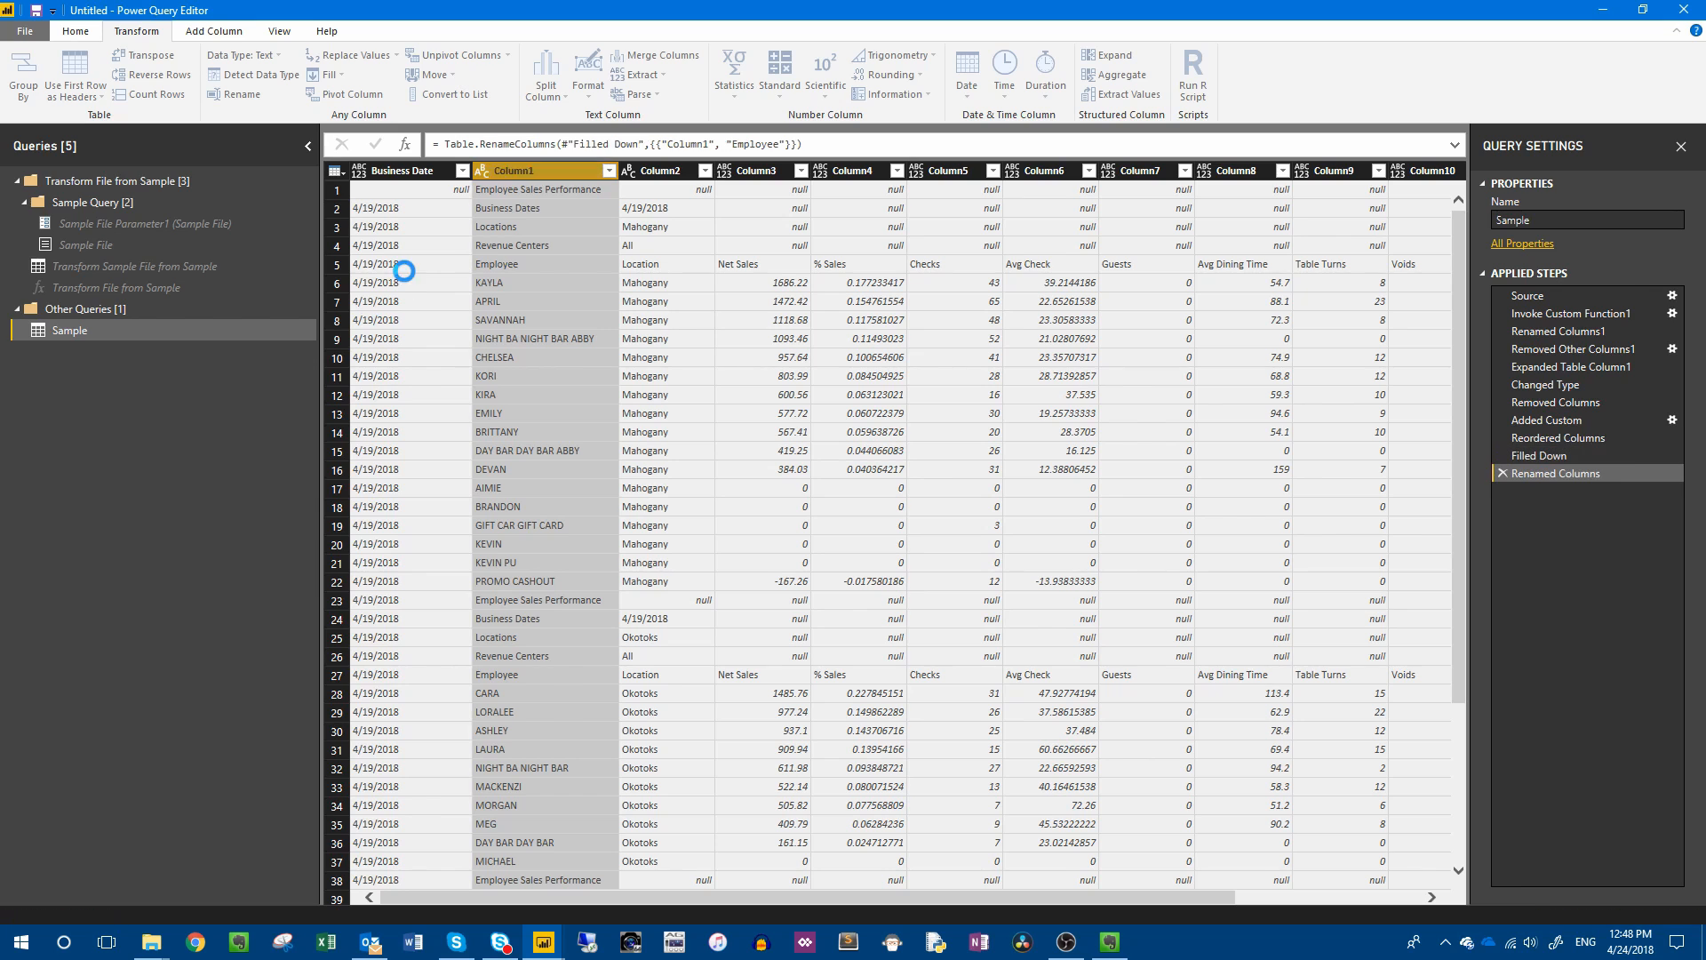
{"action": "left_click", "coordinate": [652, 167]}
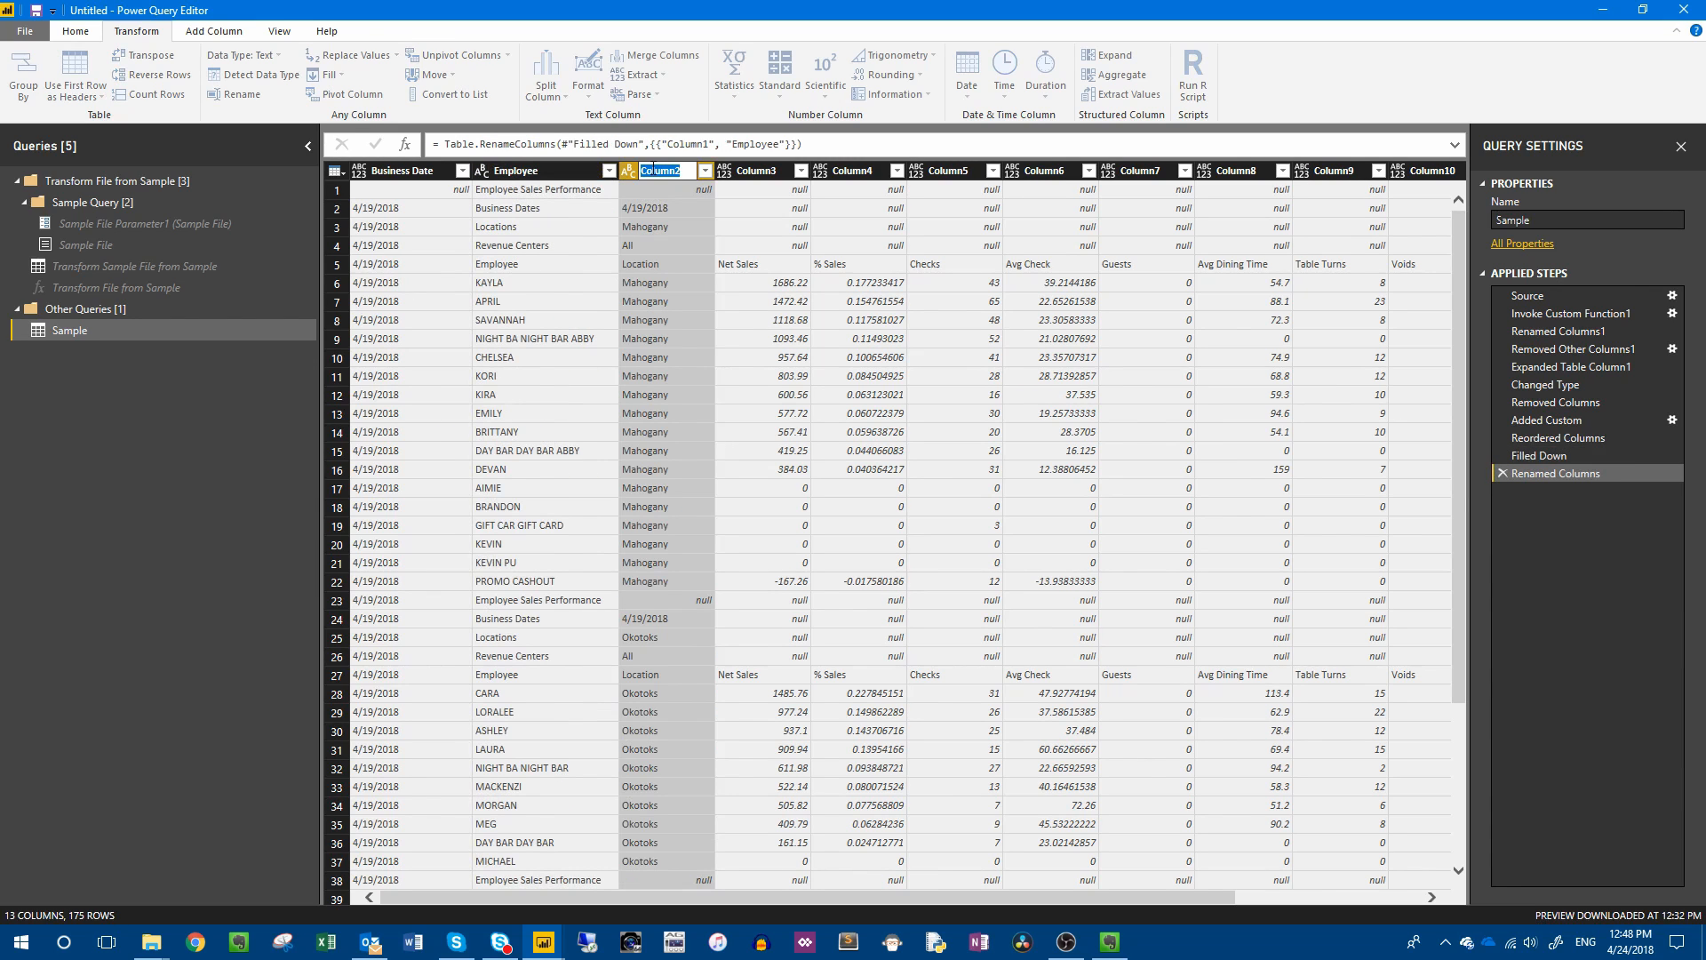
{"action": "double_click", "coordinate": [652, 167]}
{"action": "type", "text": "Location"}
{"action": "key", "text": "Return"}
Rename Column3 as Net sales and Column5 as Checks.
{"action": "left_click", "coordinate": [764, 168]}
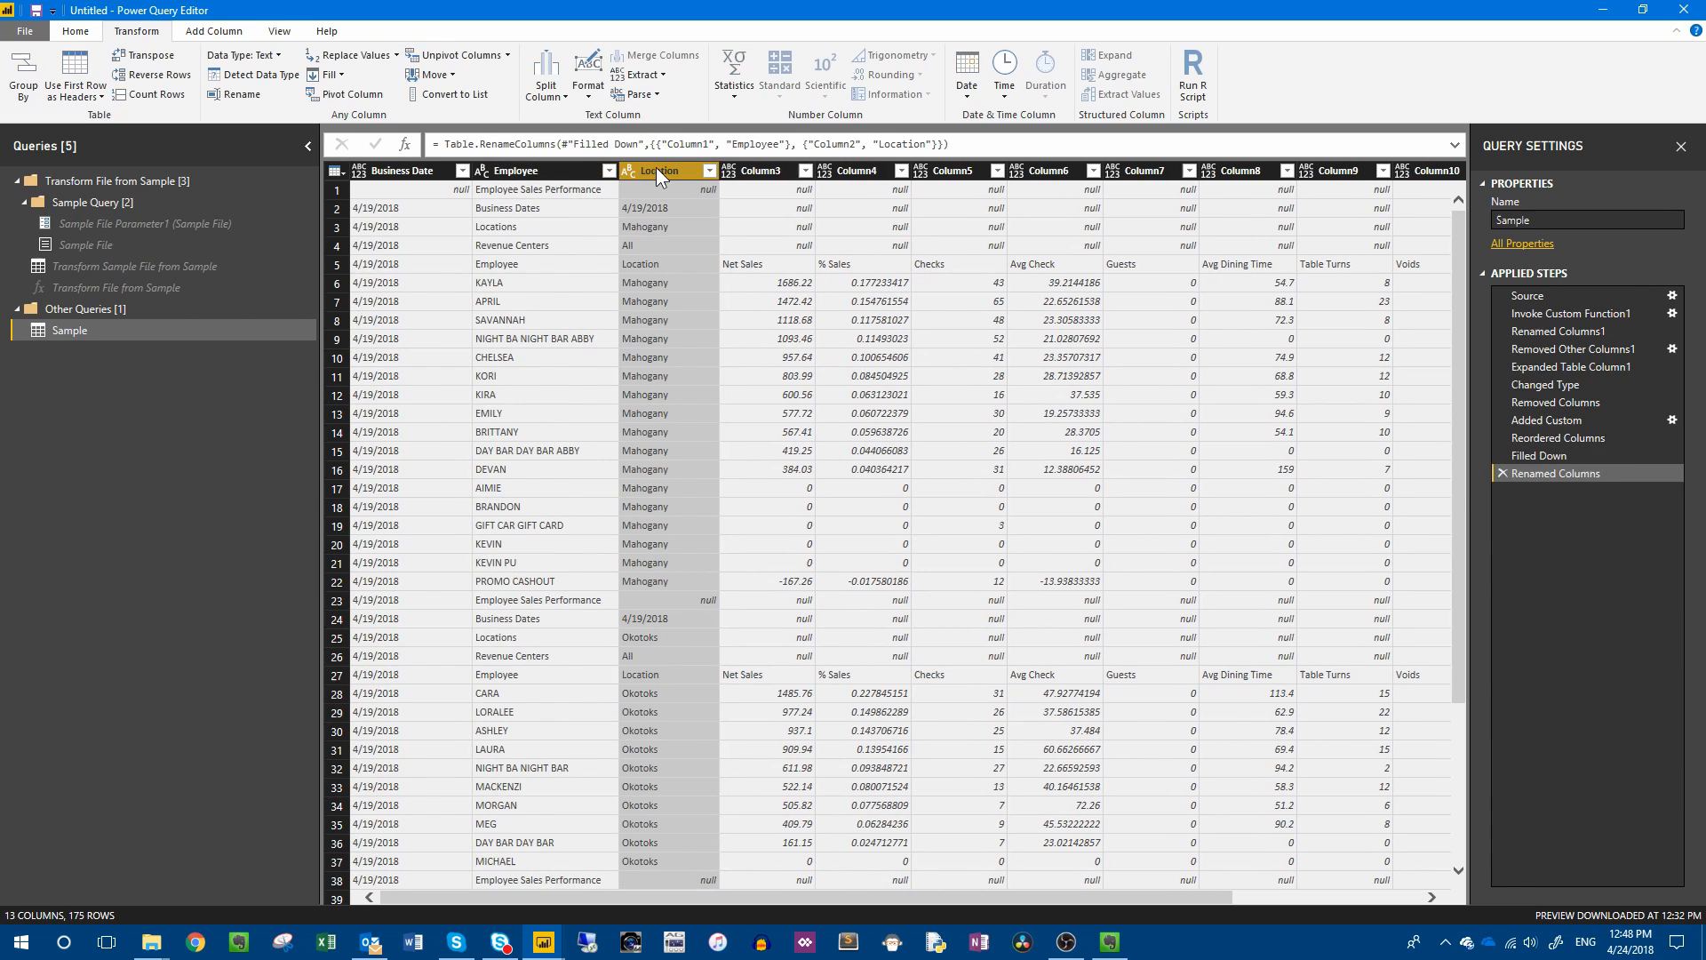
{"action": "double_click", "coordinate": [766, 167]}
{"action": "type", "text": "Net sales"}
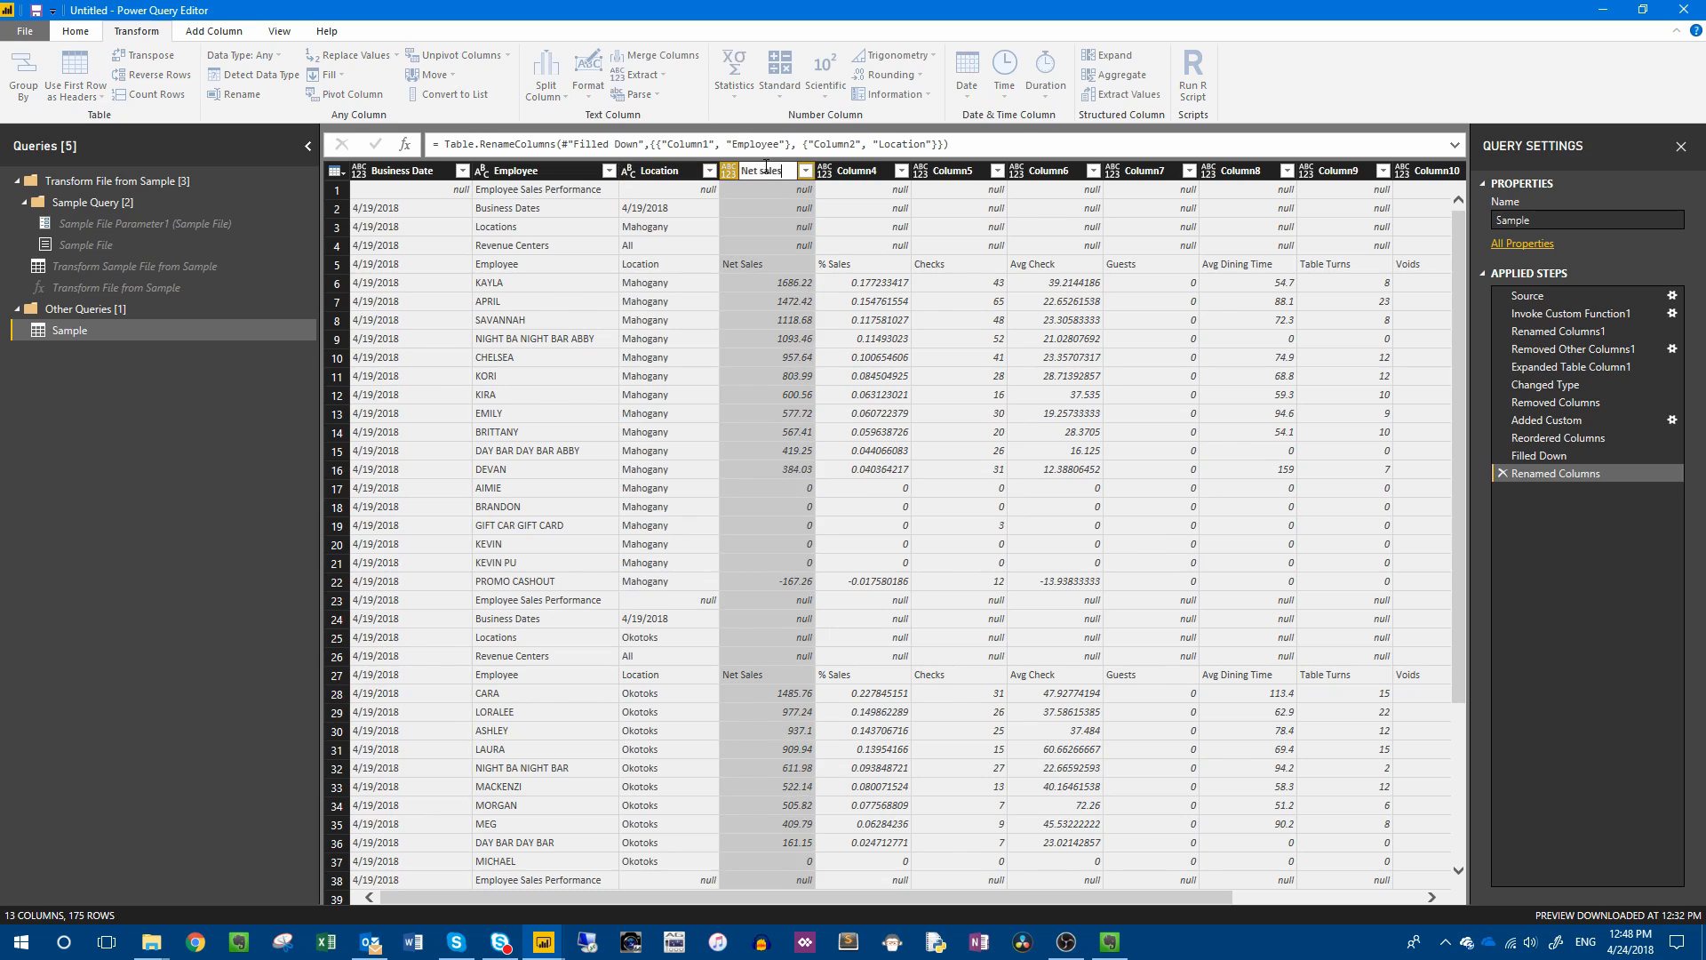
{"action": "key", "text": "Return"}
{"action": "left_click", "coordinate": [960, 167]}
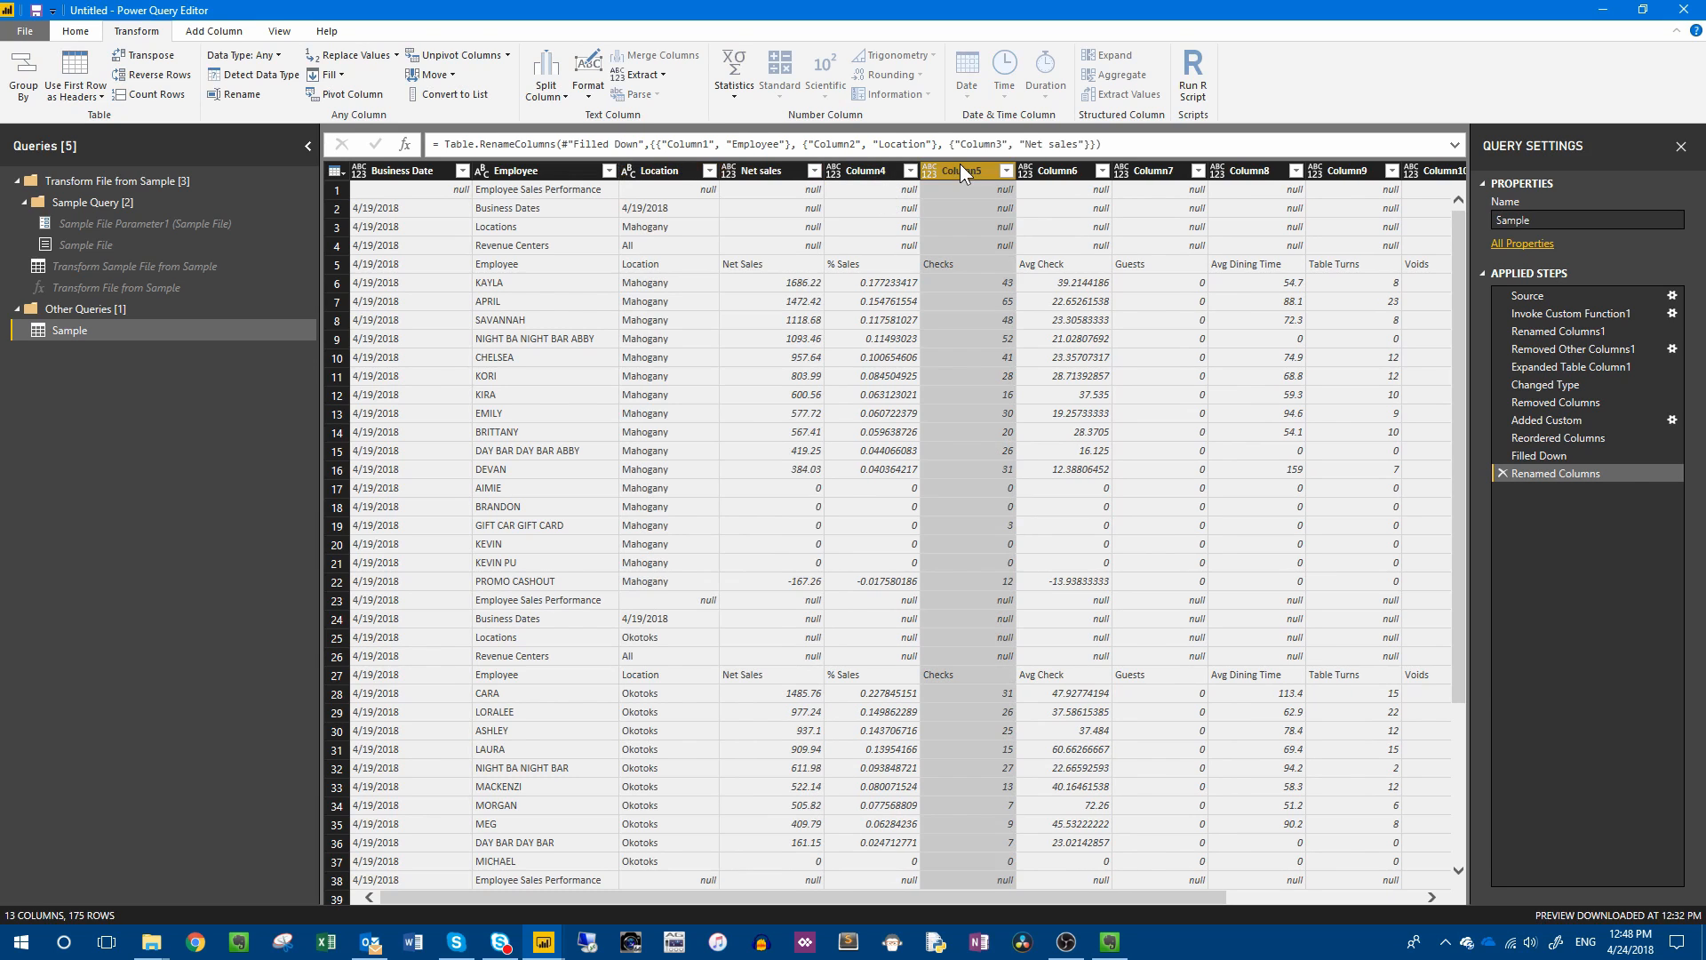
{"action": "double_click", "coordinate": [960, 167]}
{"action": "type", "text": "Checks"}
{"action": "key", "text": "Return"}
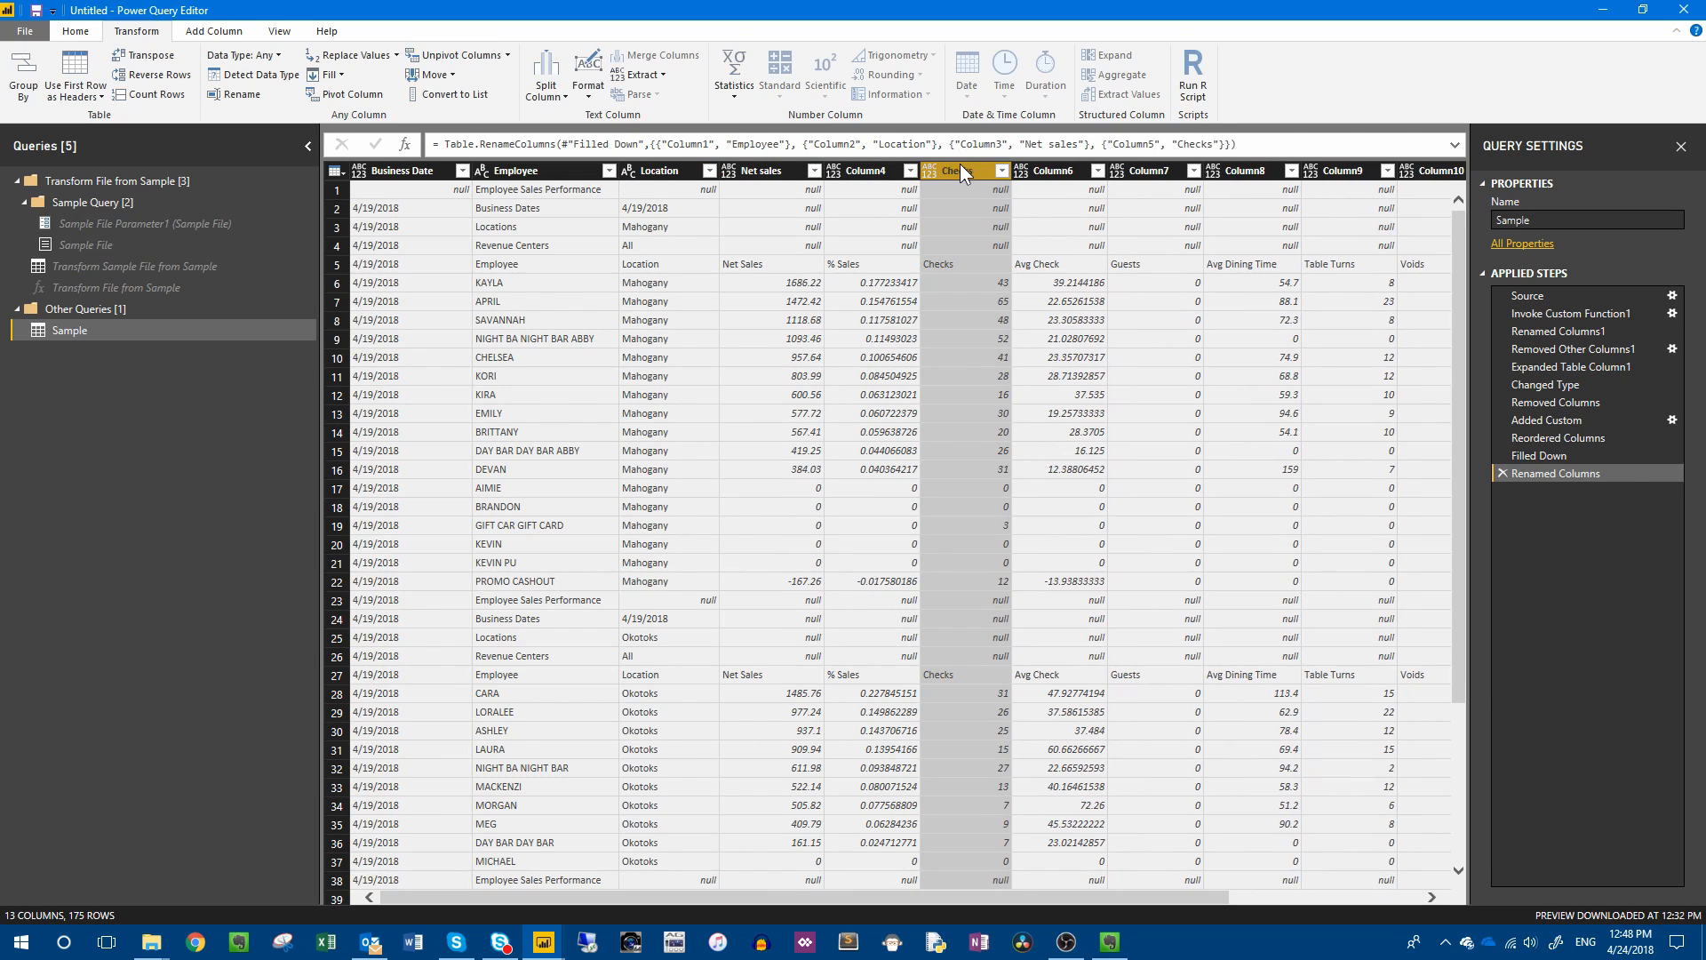
Remove Column4 and Column6 through Column12 from the Sample query in one operation.
{"action": "left_click", "coordinate": [871, 168]}
{"action": "left_click", "coordinate": [1058, 170], "text": "ctrl"}
{"action": "left_click", "coordinate": [1151, 171], "text": "ctrl"}
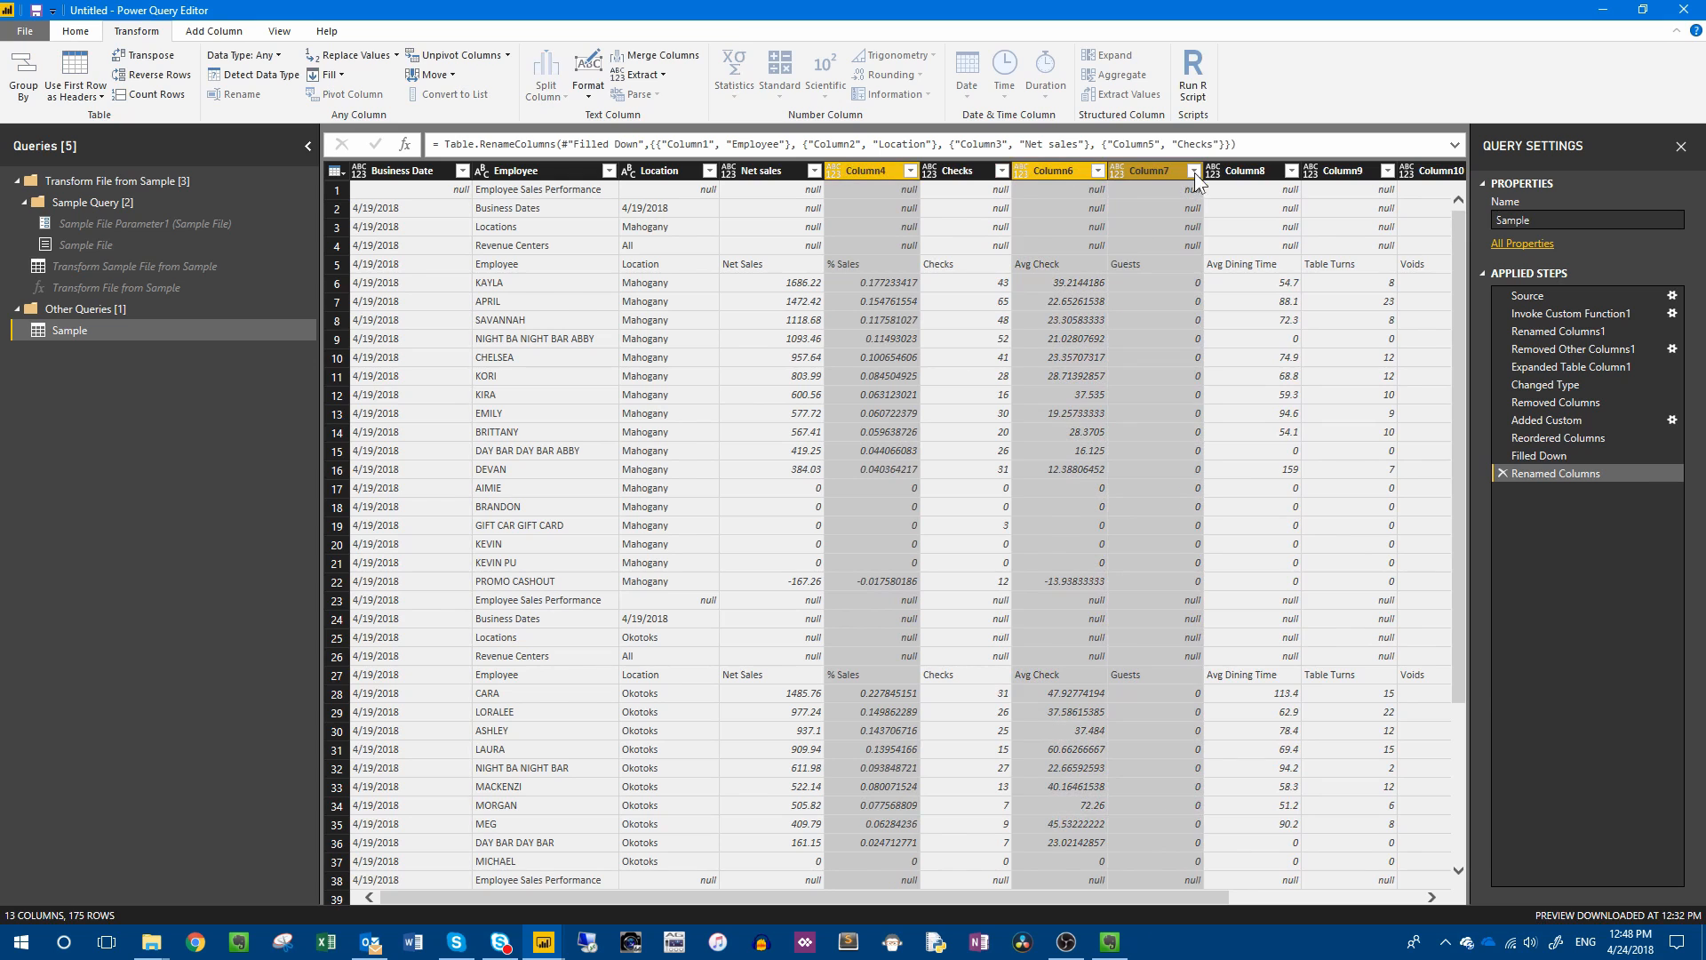
{"action": "left_click", "coordinate": [1249, 170], "text": "ctrl"}
{"action": "left_click", "coordinate": [1347, 171], "text": "ctrl"}
{"action": "left_click", "coordinate": [1425, 171], "text": "ctrl"}
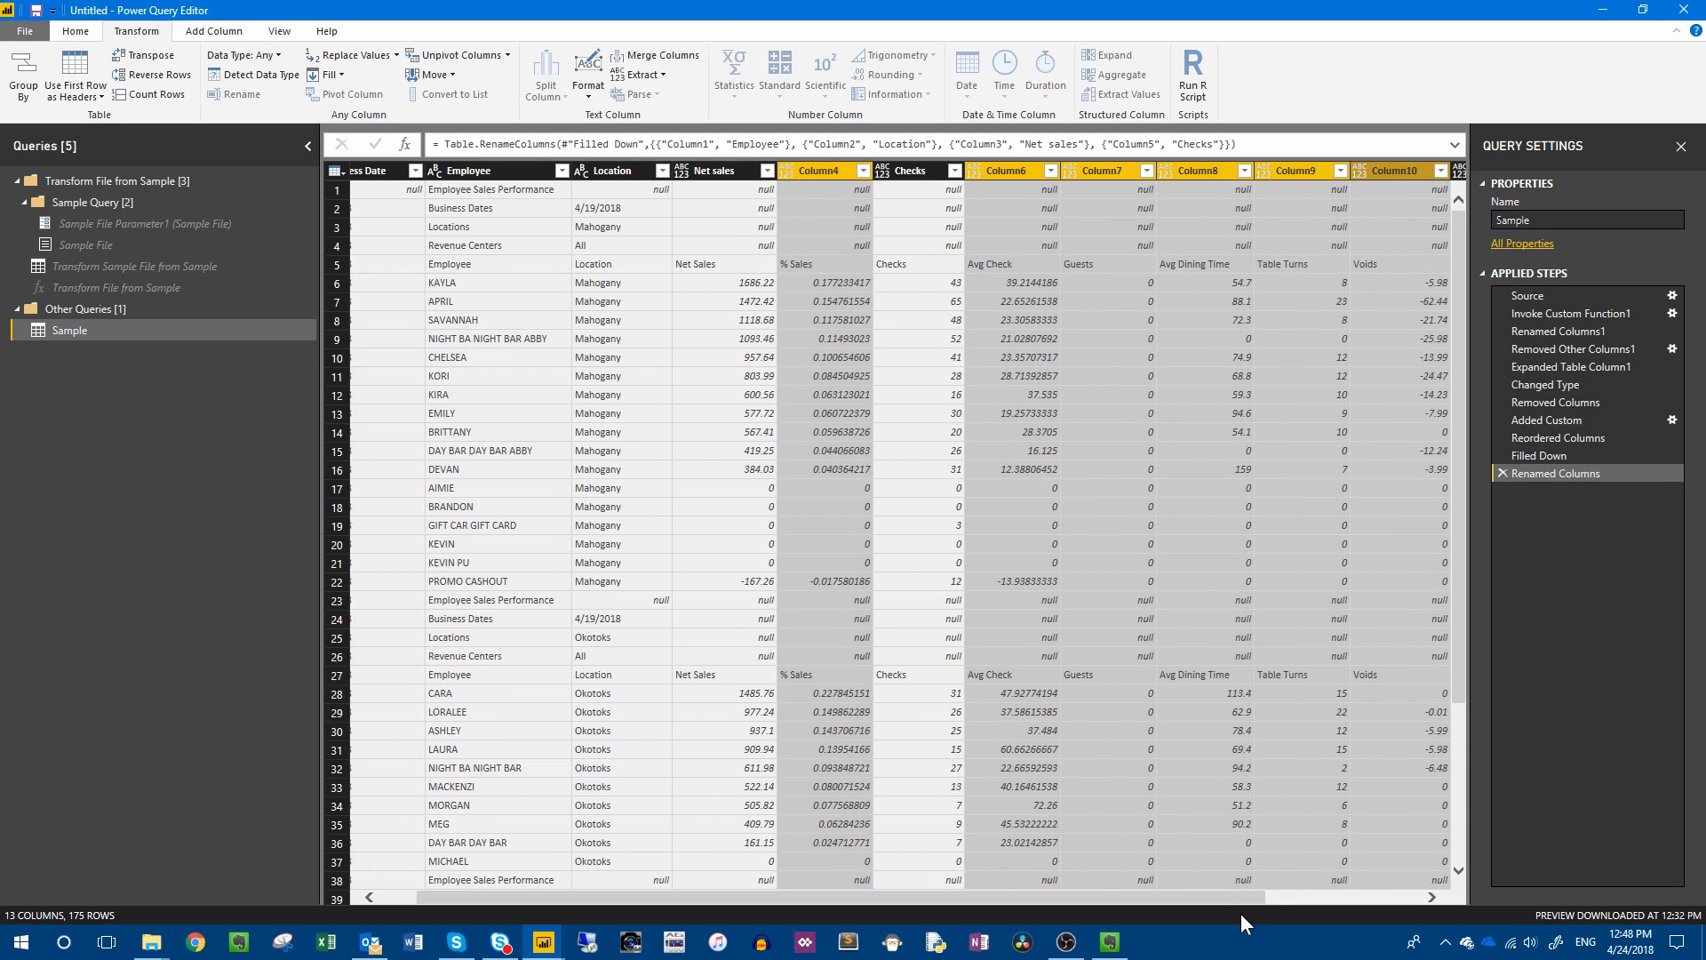
{"action": "left_click_drag", "start_coordinate": [1226, 898], "coordinate": [1384, 889]}
{"action": "left_click", "coordinate": [1292, 168], "text": "ctrl"}
{"action": "left_click", "coordinate": [1383, 169], "text": "ctrl"}
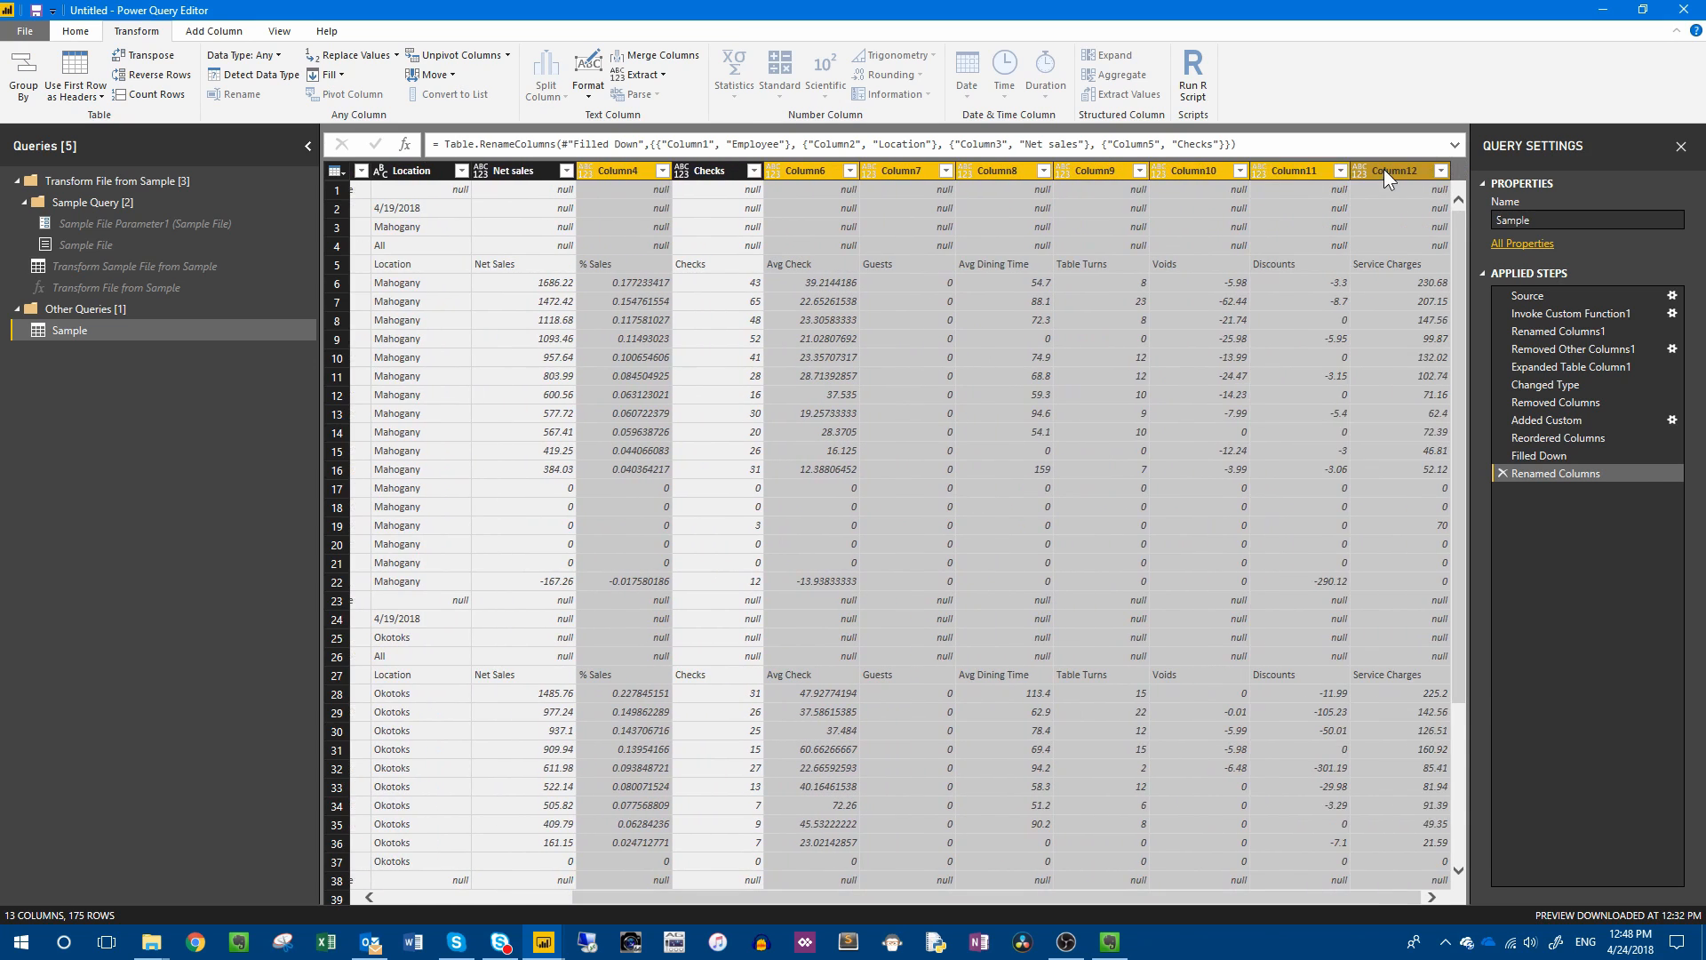
{"action": "key", "text": "Delete"}
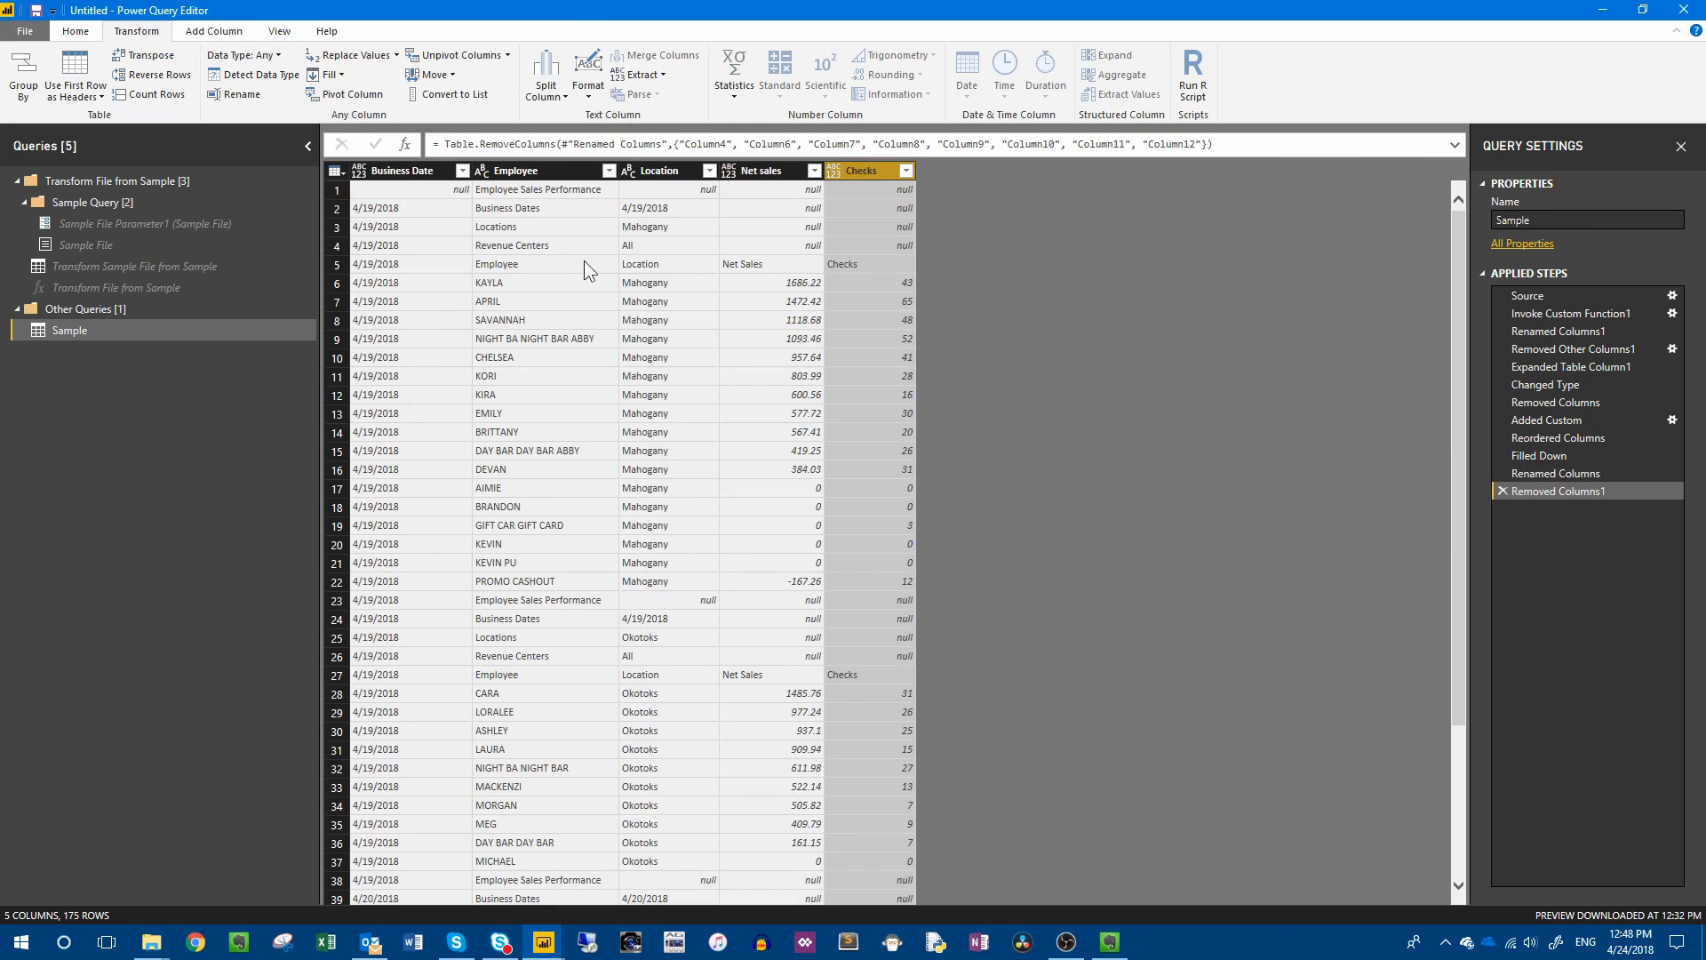
Examine the Employee column for repeated report title and header rows that are not employee records.
{"action": "left_click", "coordinate": [490, 214]}
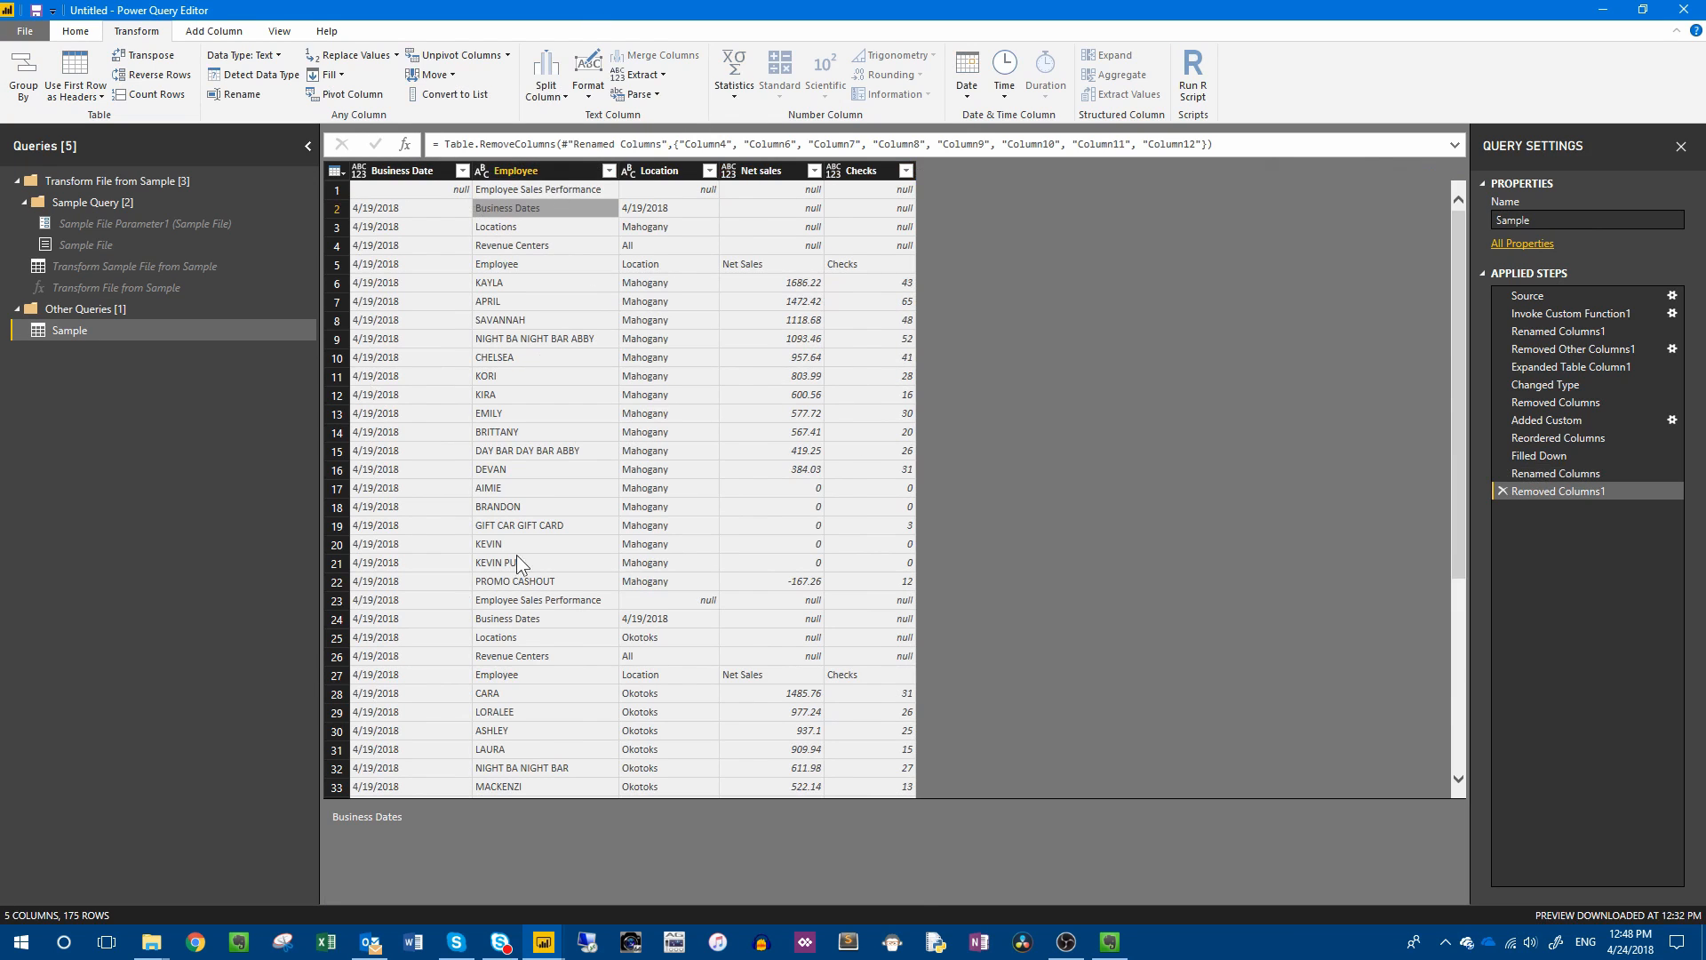
{"action": "scroll", "coordinate": [535, 558], "scroll_direction": "down", "scroll_amount": 5}
{"action": "scroll", "coordinate": [546, 574], "scroll_direction": "up", "scroll_amount": 5}
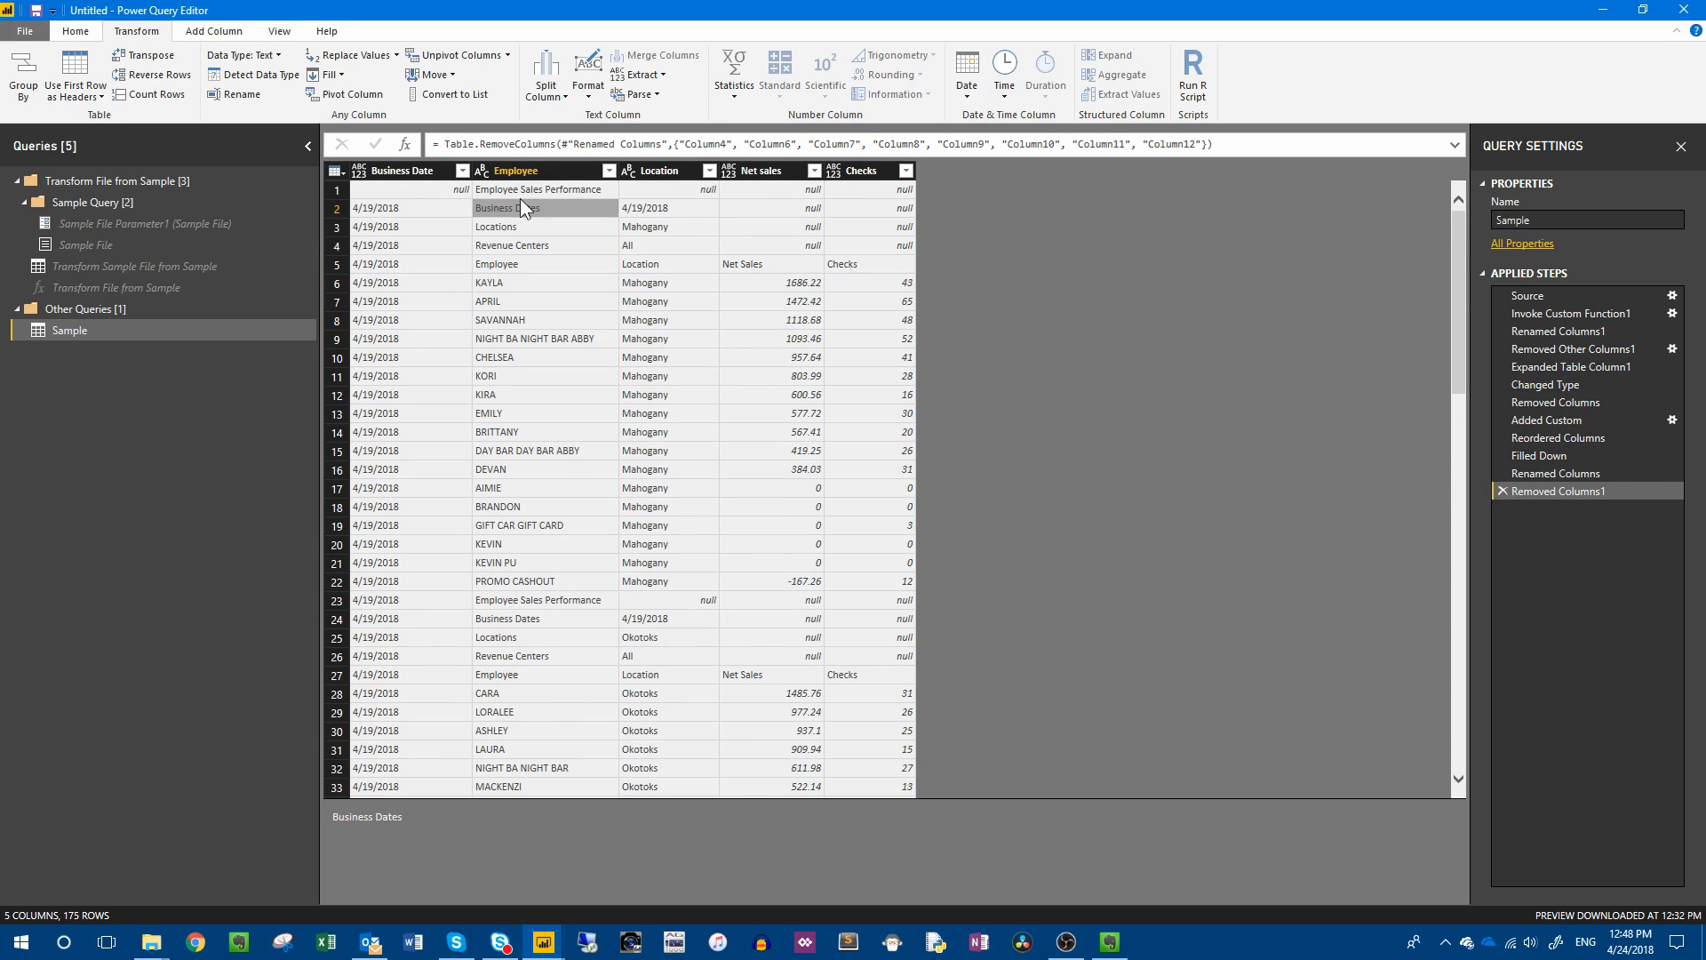
{"action": "left_click", "coordinate": [542, 190]}
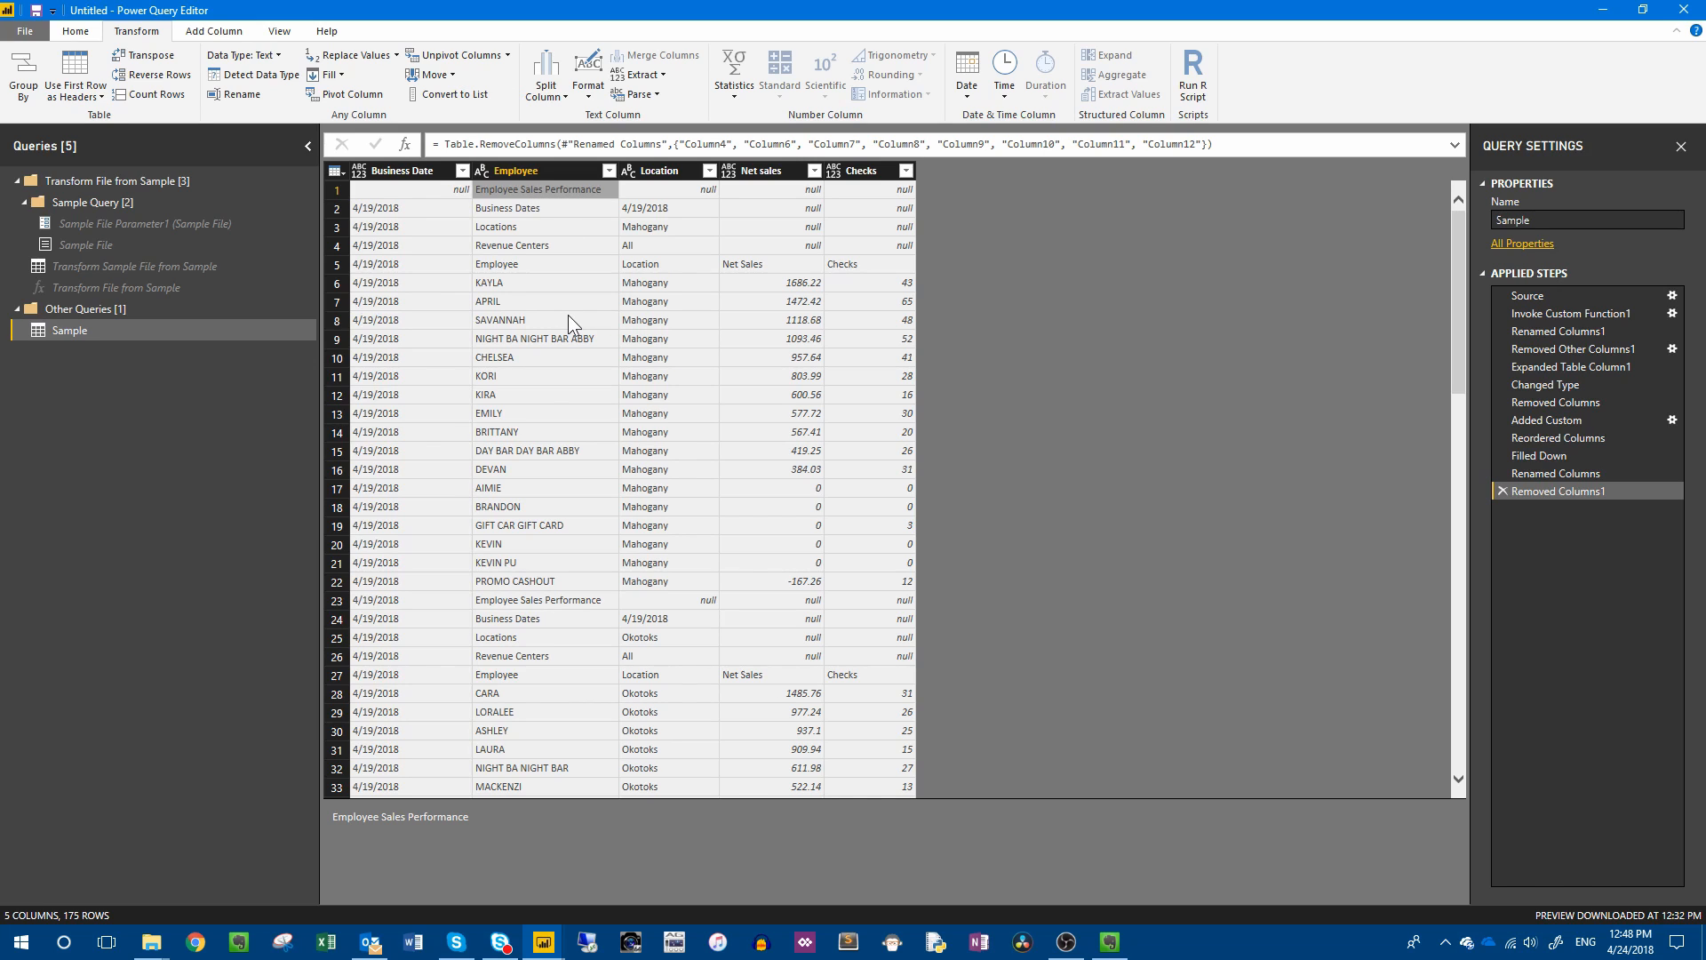
{"action": "left_click", "coordinate": [488, 212]}
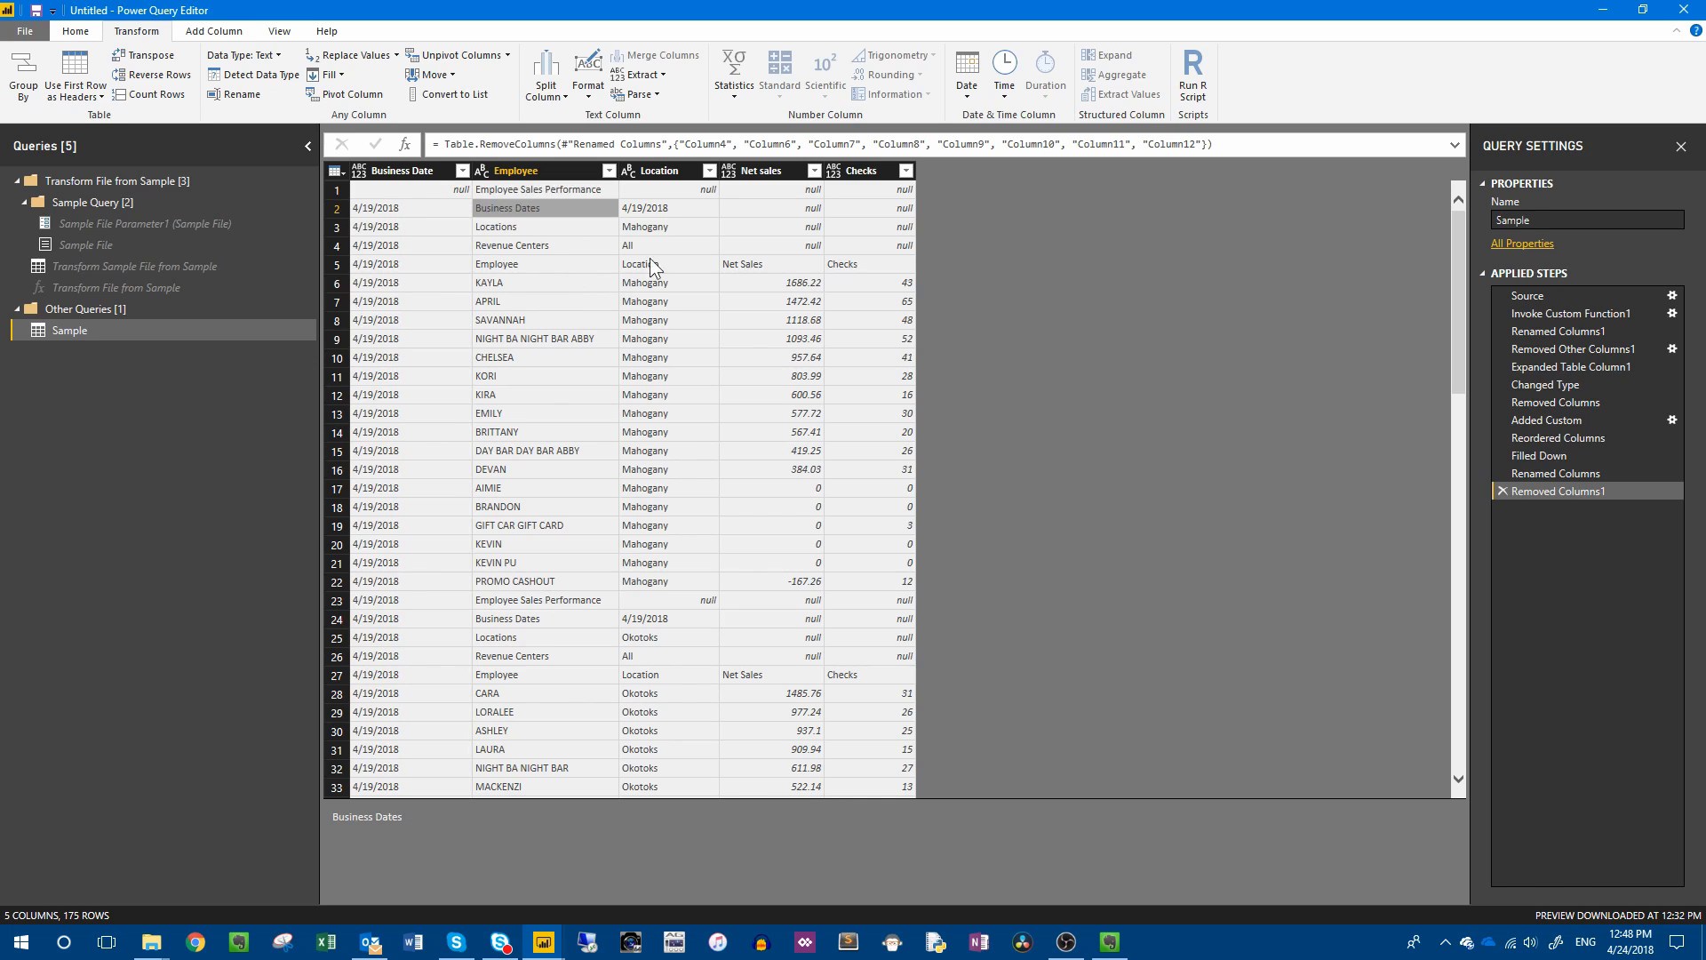
{"action": "left_click", "coordinate": [489, 228]}
{"action": "left_click", "coordinate": [571, 249]}
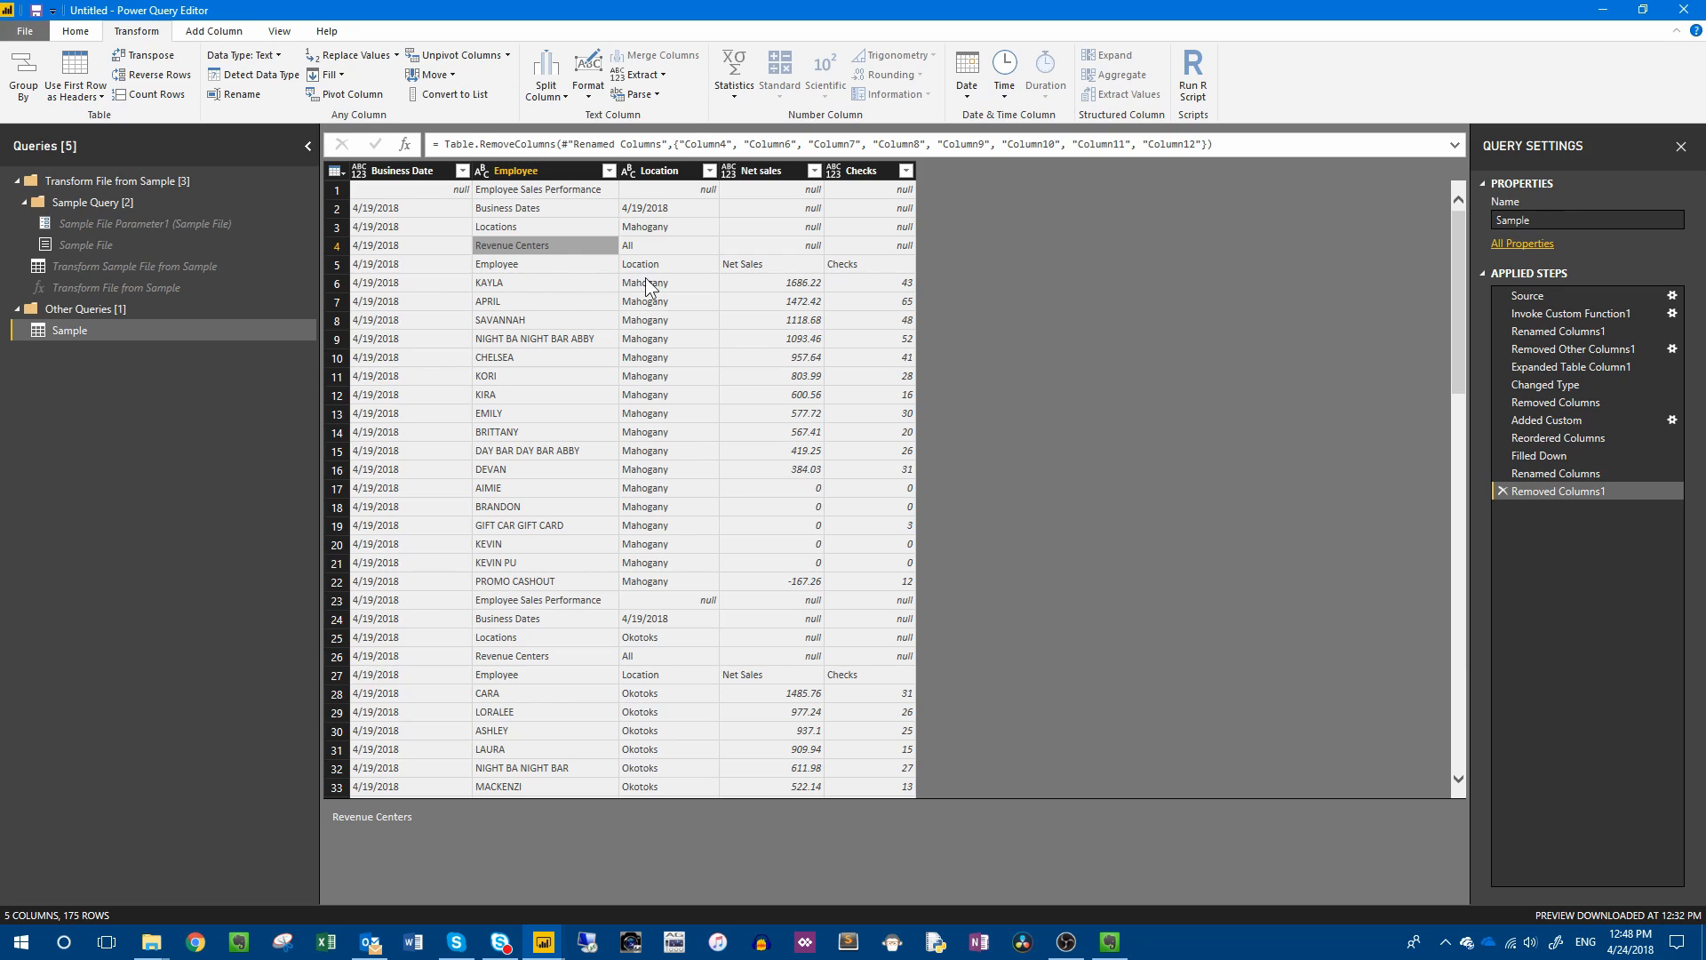
{"action": "left_click", "coordinate": [501, 264]}
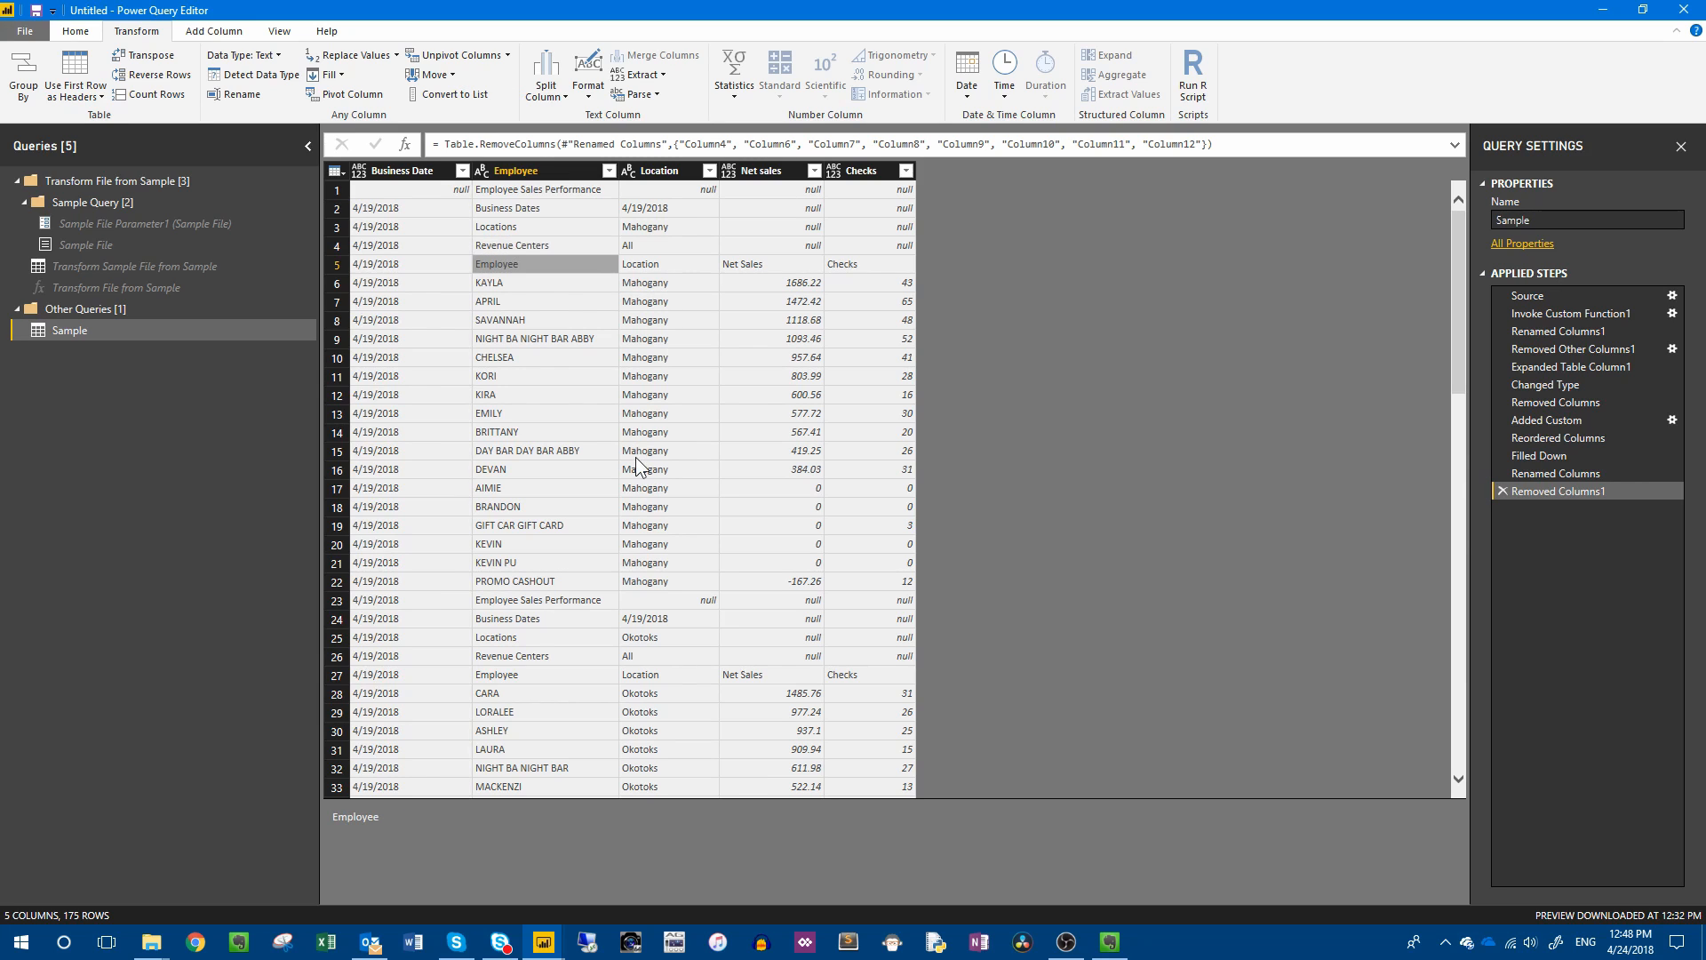
{"action": "left_click", "coordinate": [520, 191]}
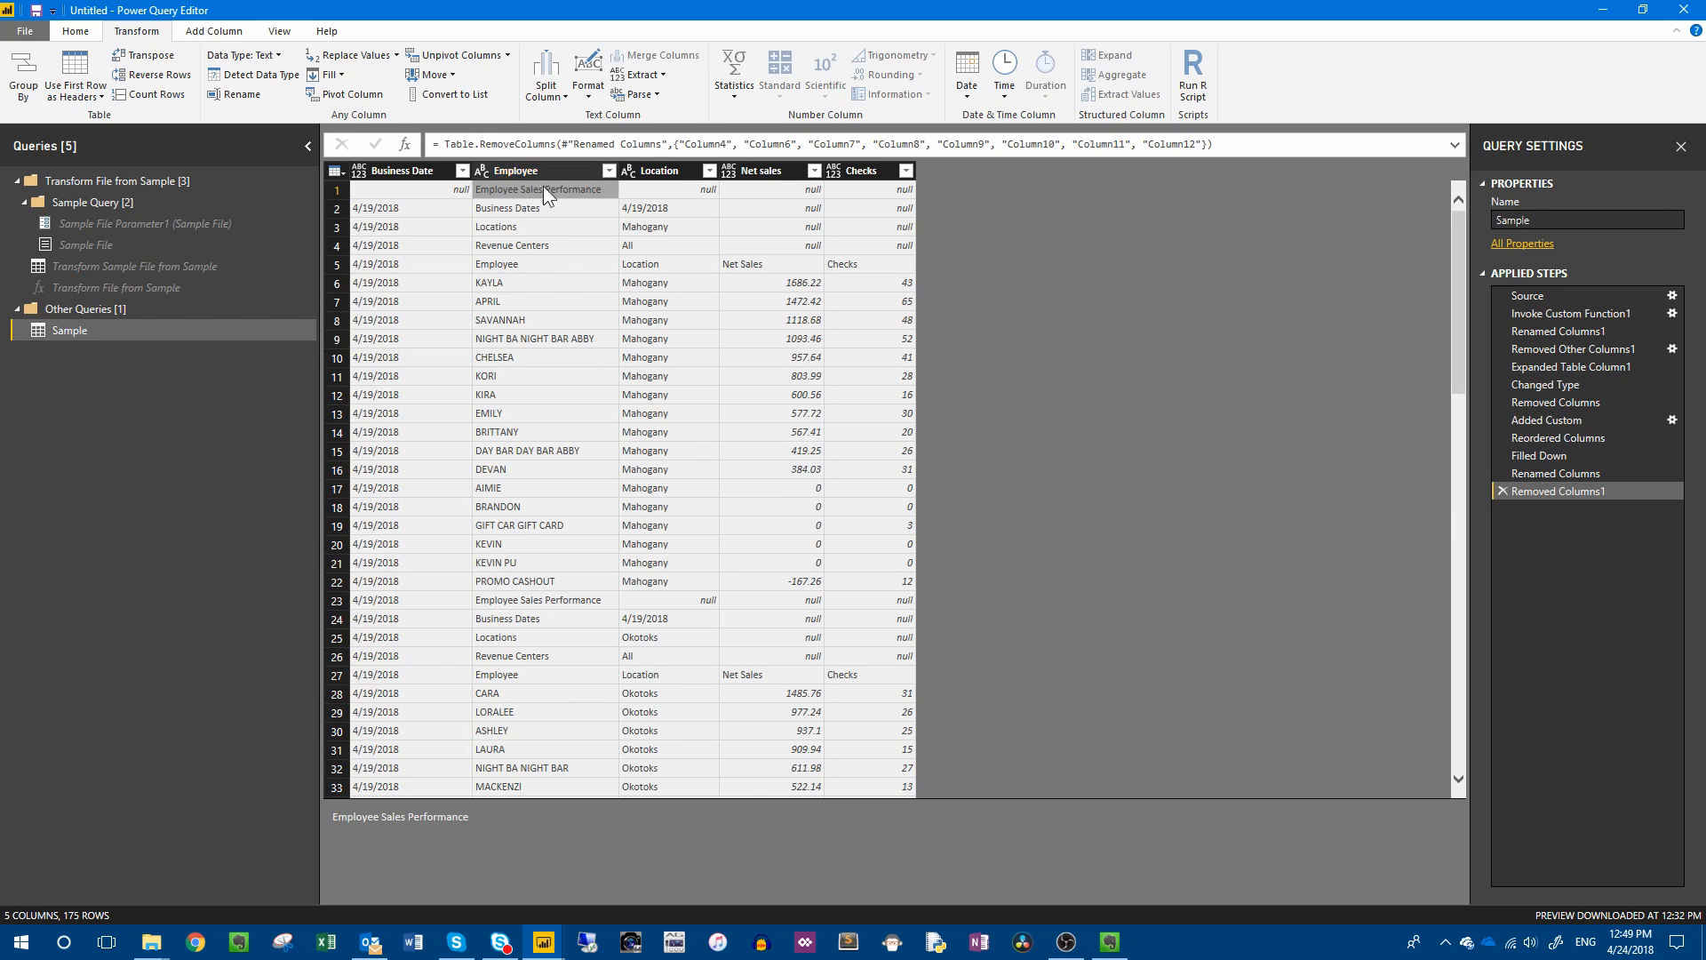
Filter the Employee column to exclude the "Employee Sales Performance" rows.
{"action": "left_click", "coordinate": [609, 170]}
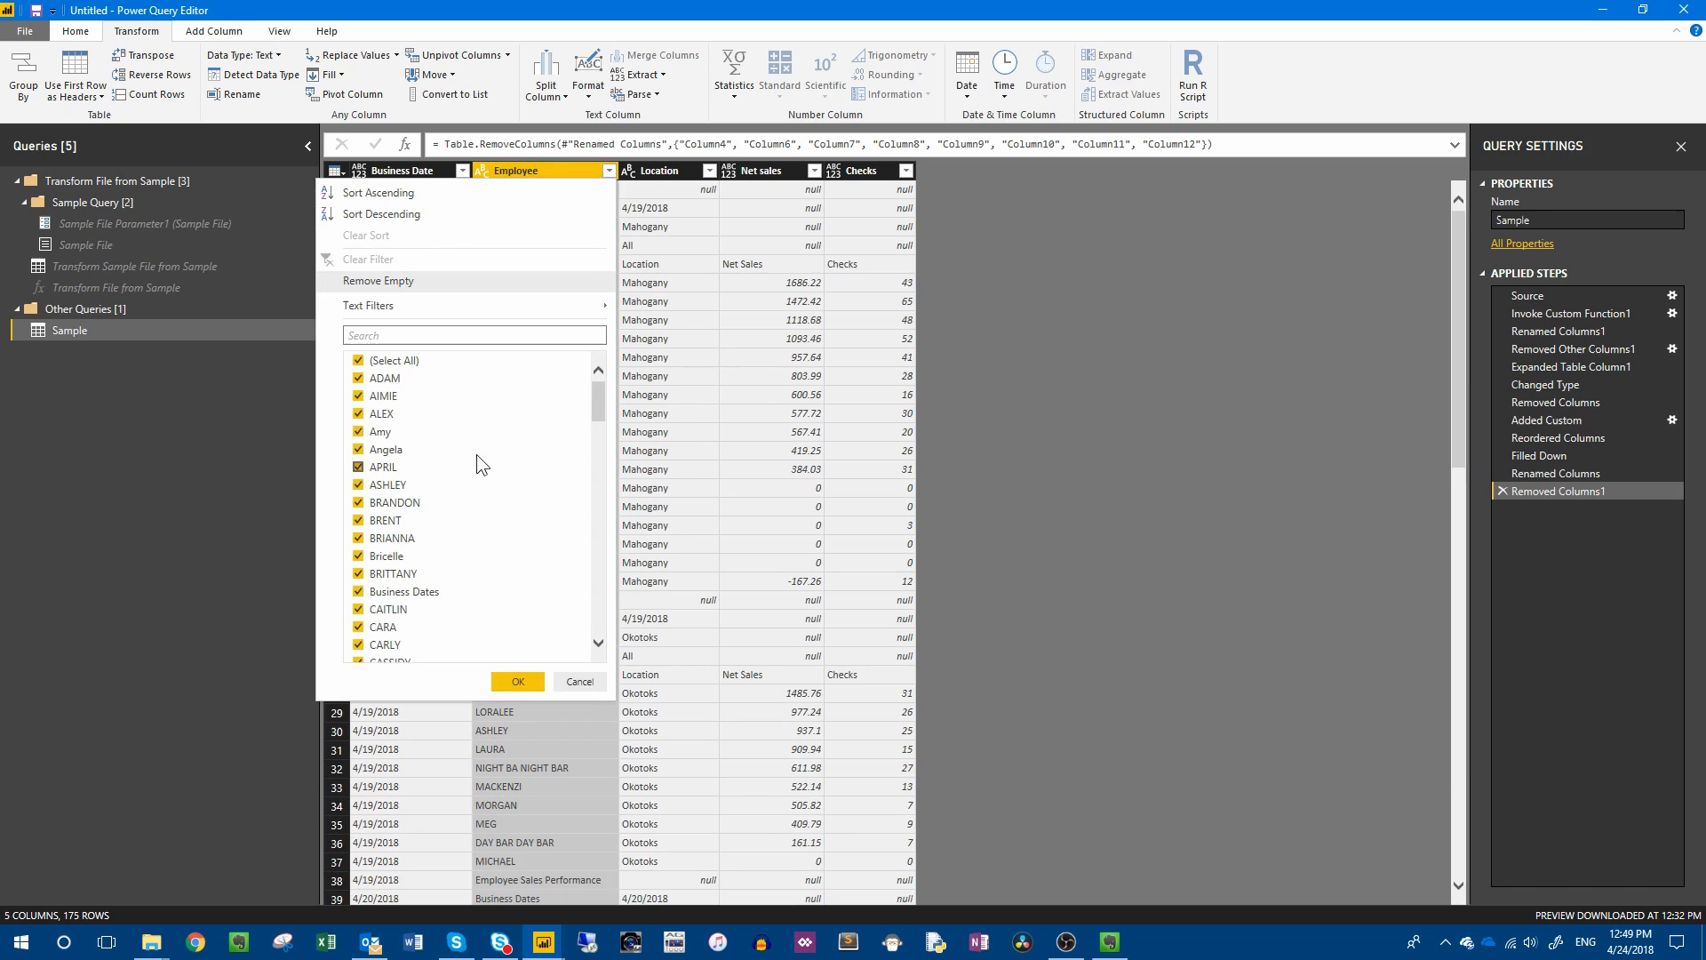
{"action": "left_click", "coordinate": [698, 318]}
{"action": "left_click", "coordinate": [513, 194]}
{"action": "left_click", "coordinate": [609, 170]}
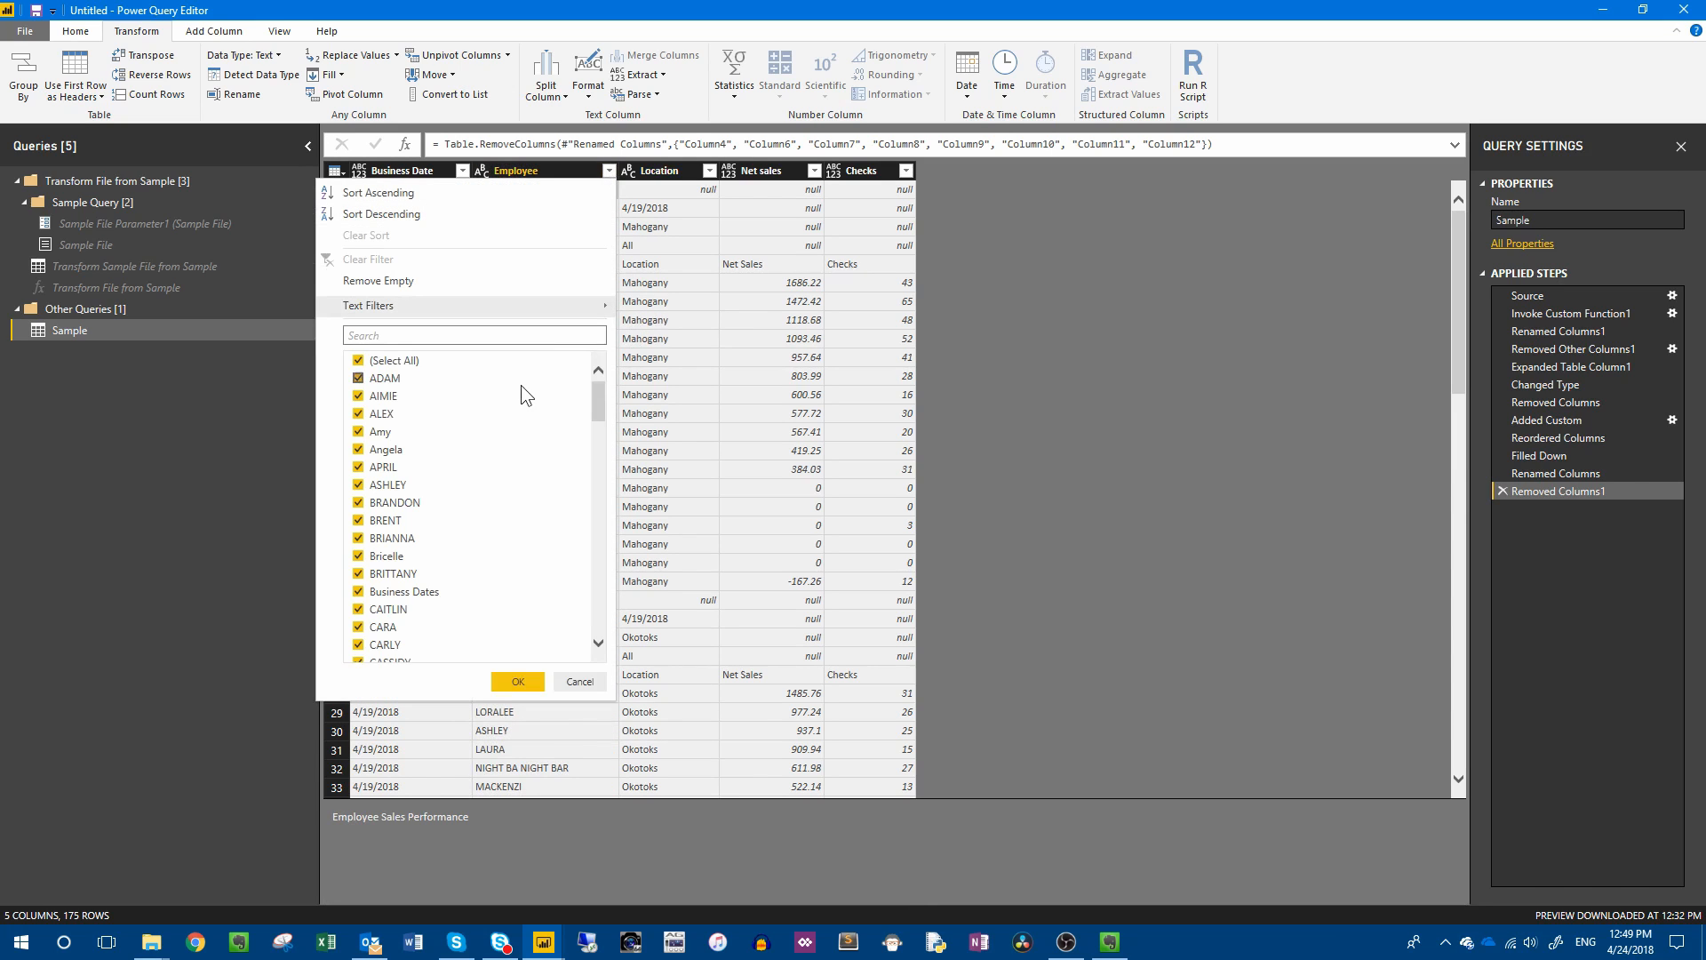
{"action": "scroll", "coordinate": [434, 473], "scroll_direction": "down", "scroll_amount": 1}
{"action": "scroll", "coordinate": [436, 484], "scroll_direction": "down", "scroll_amount": 5}
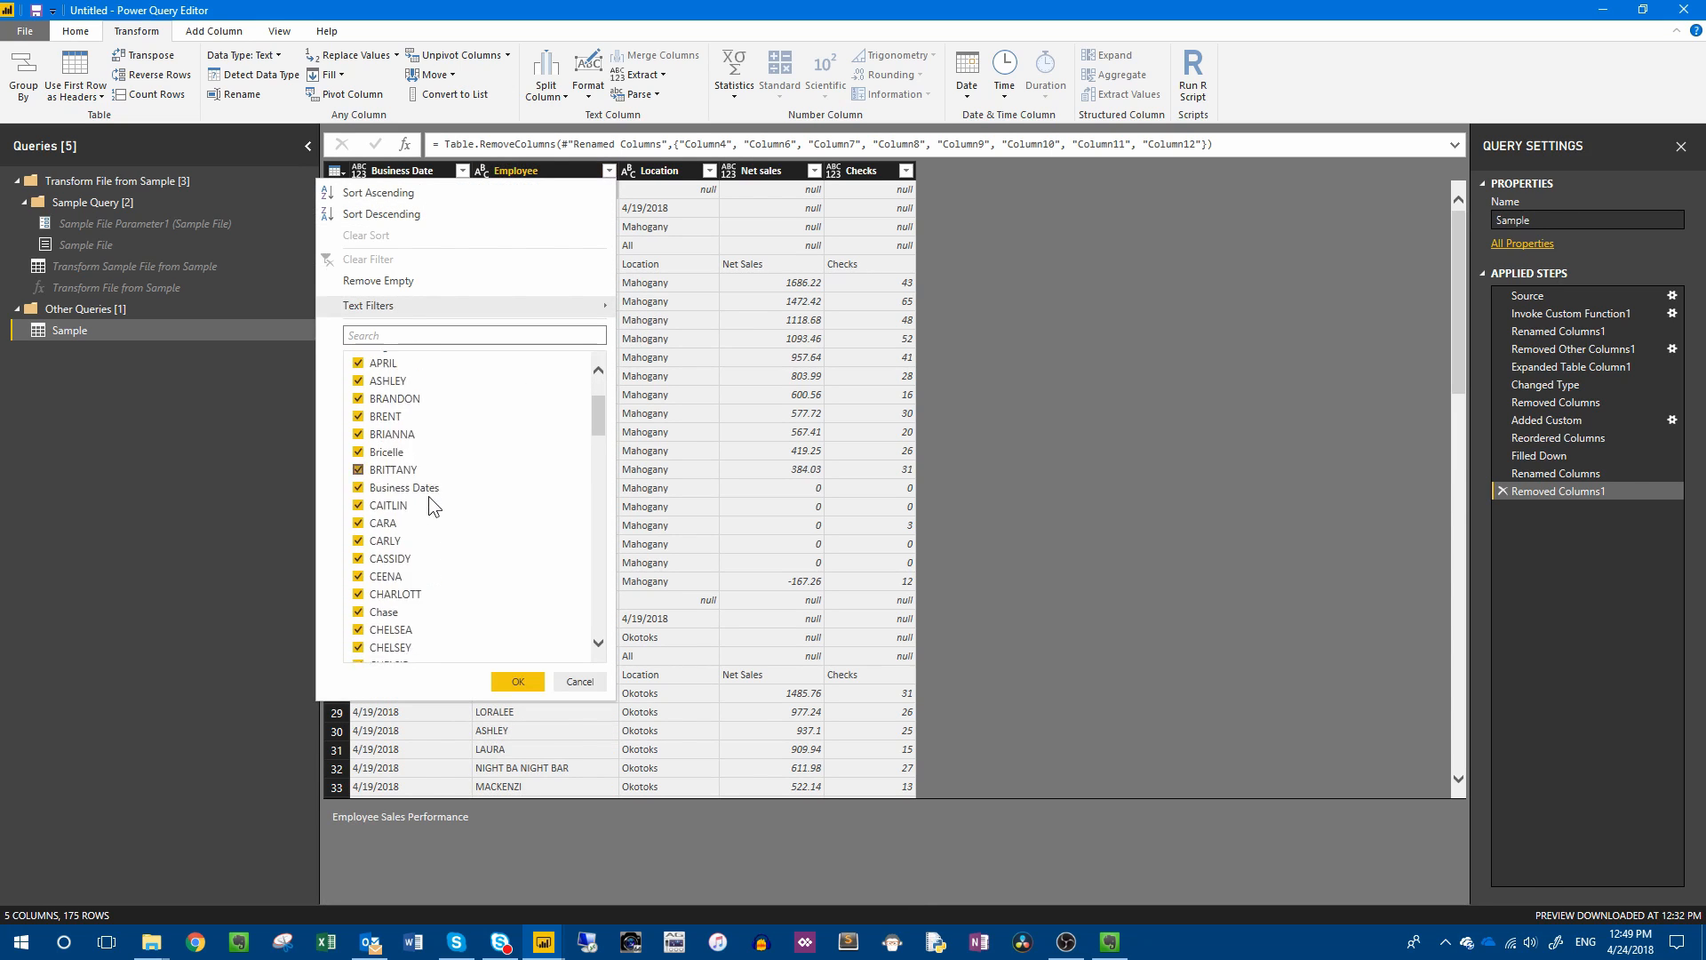
{"action": "scroll", "coordinate": [428, 498], "scroll_direction": "down", "scroll_amount": 3}
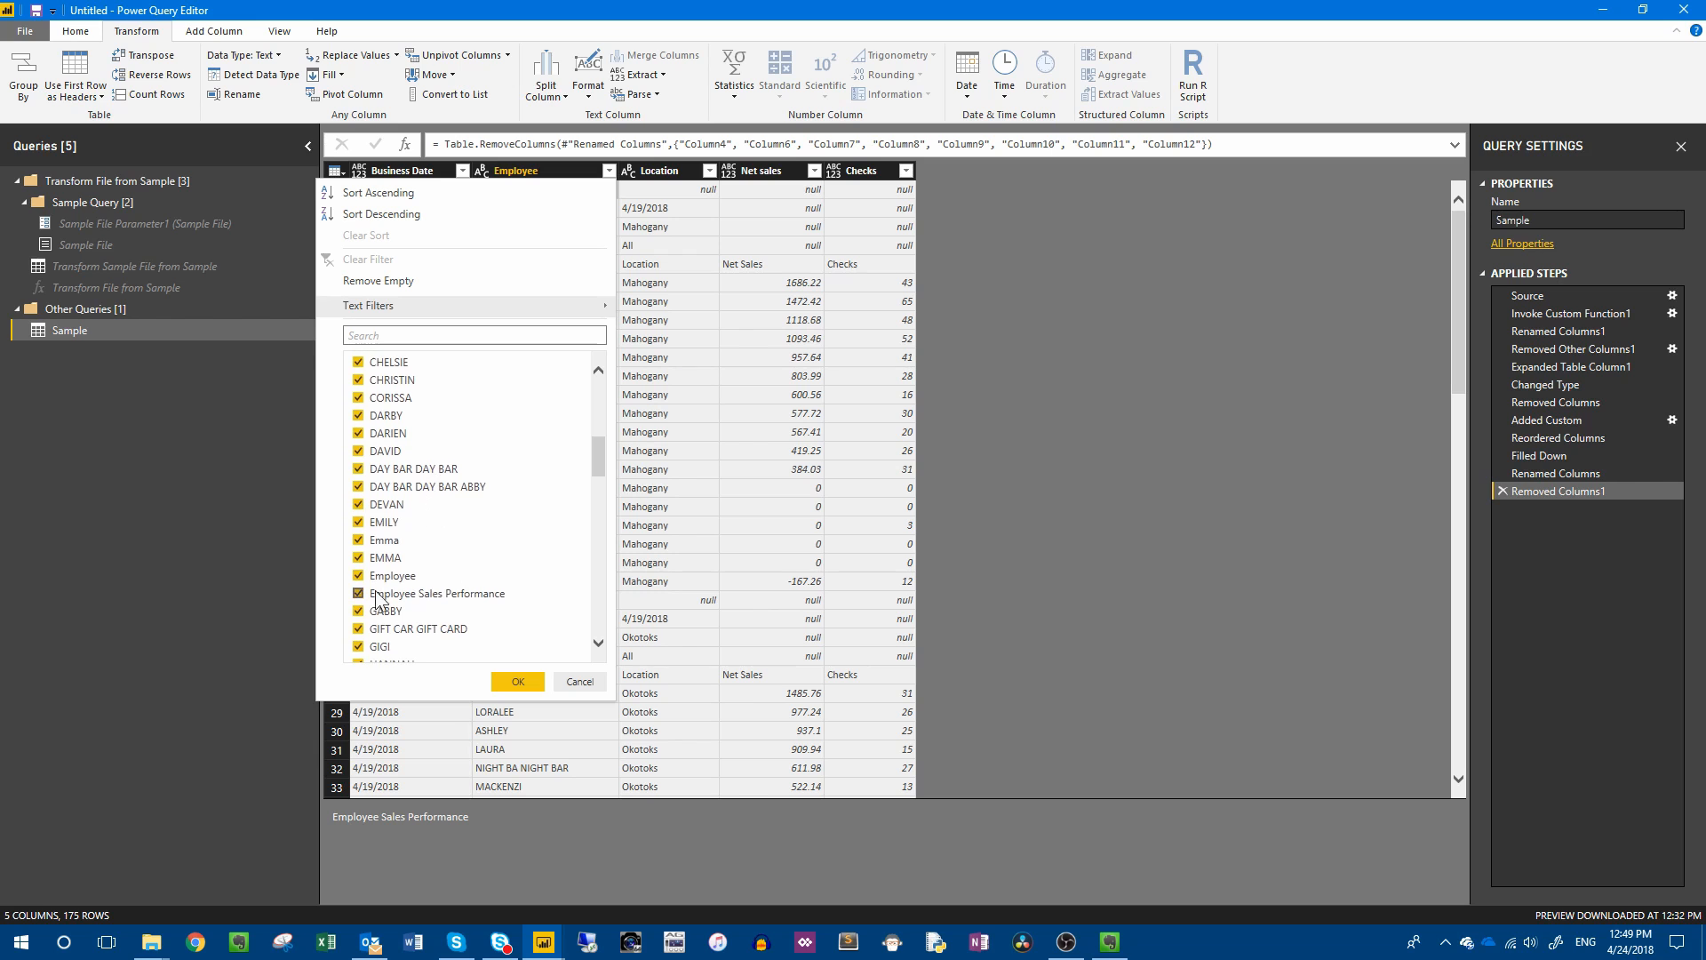
{"action": "left_click", "coordinate": [358, 593]}
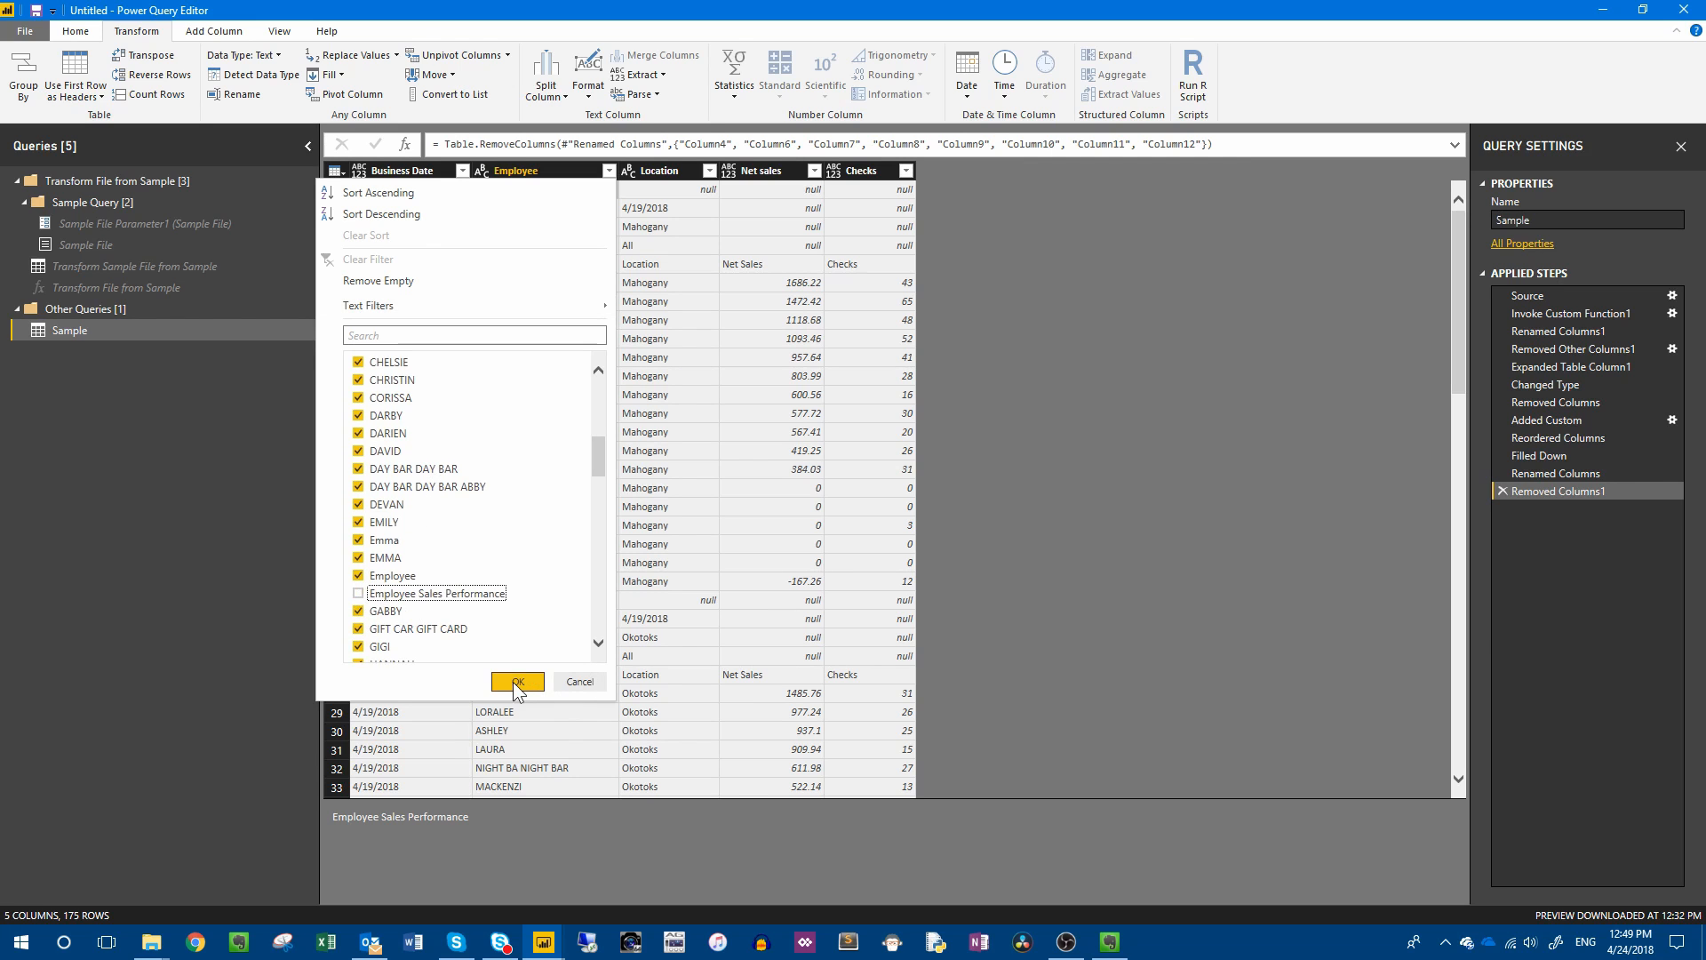
{"action": "left_click", "coordinate": [517, 682]}
Extend the Employee column filter to exclude the "Business Dates" rows.
{"action": "left_click", "coordinate": [534, 189]}
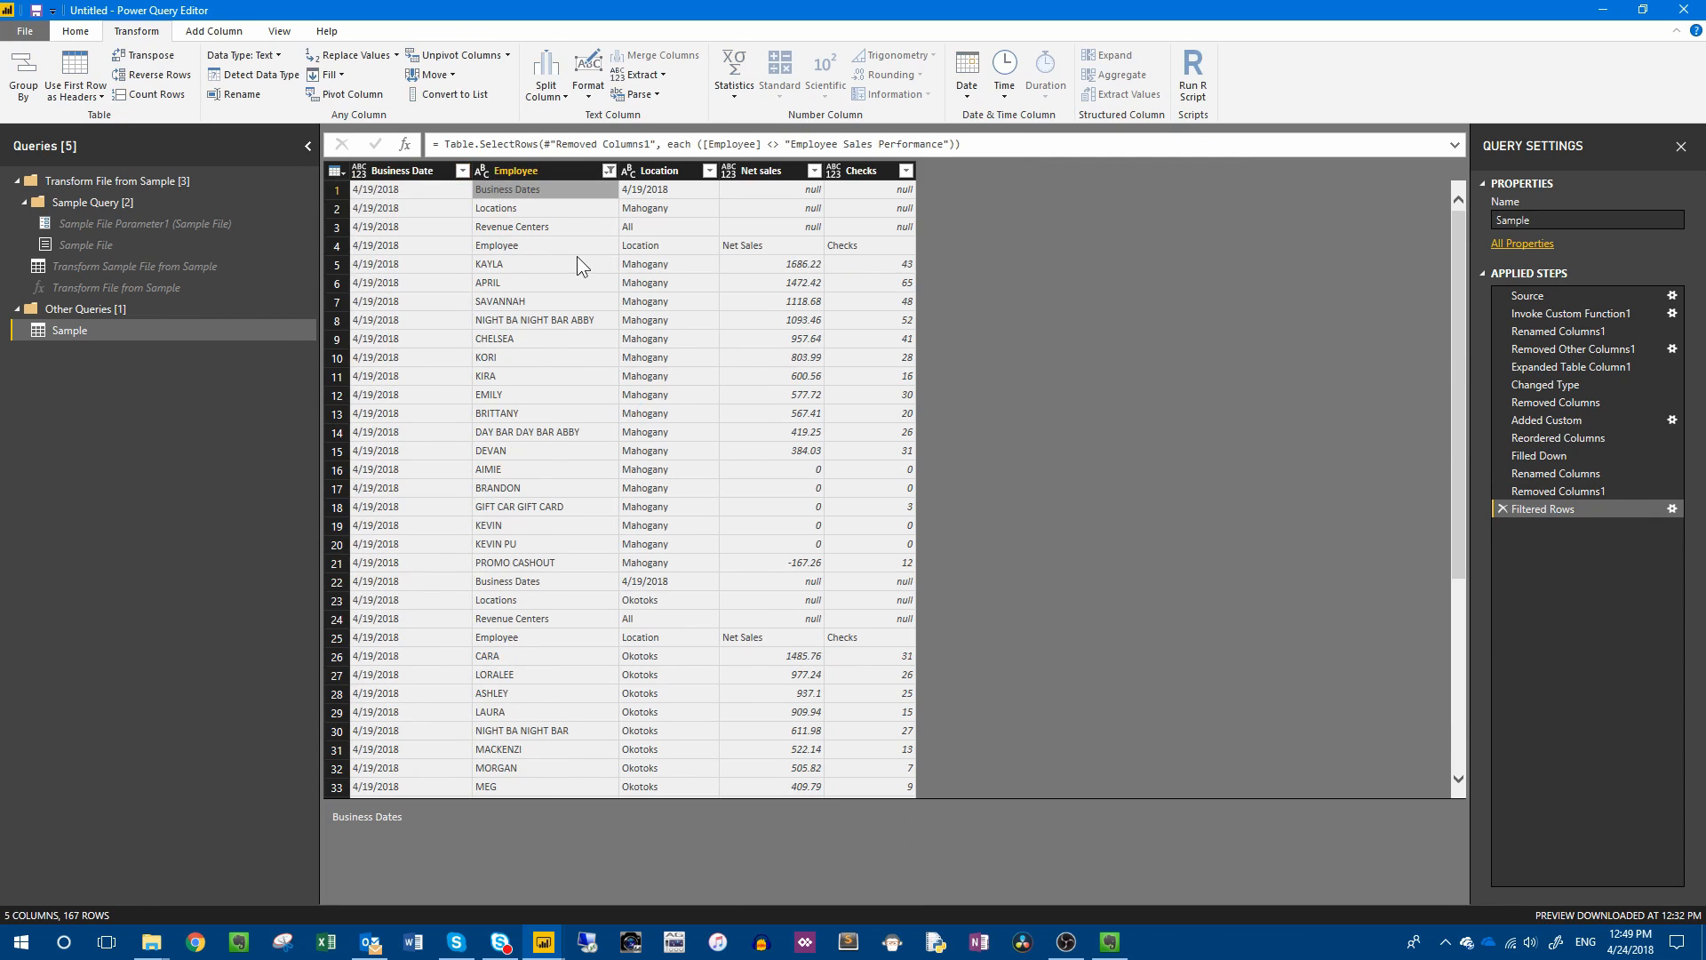
{"action": "left_click", "coordinate": [608, 171]}
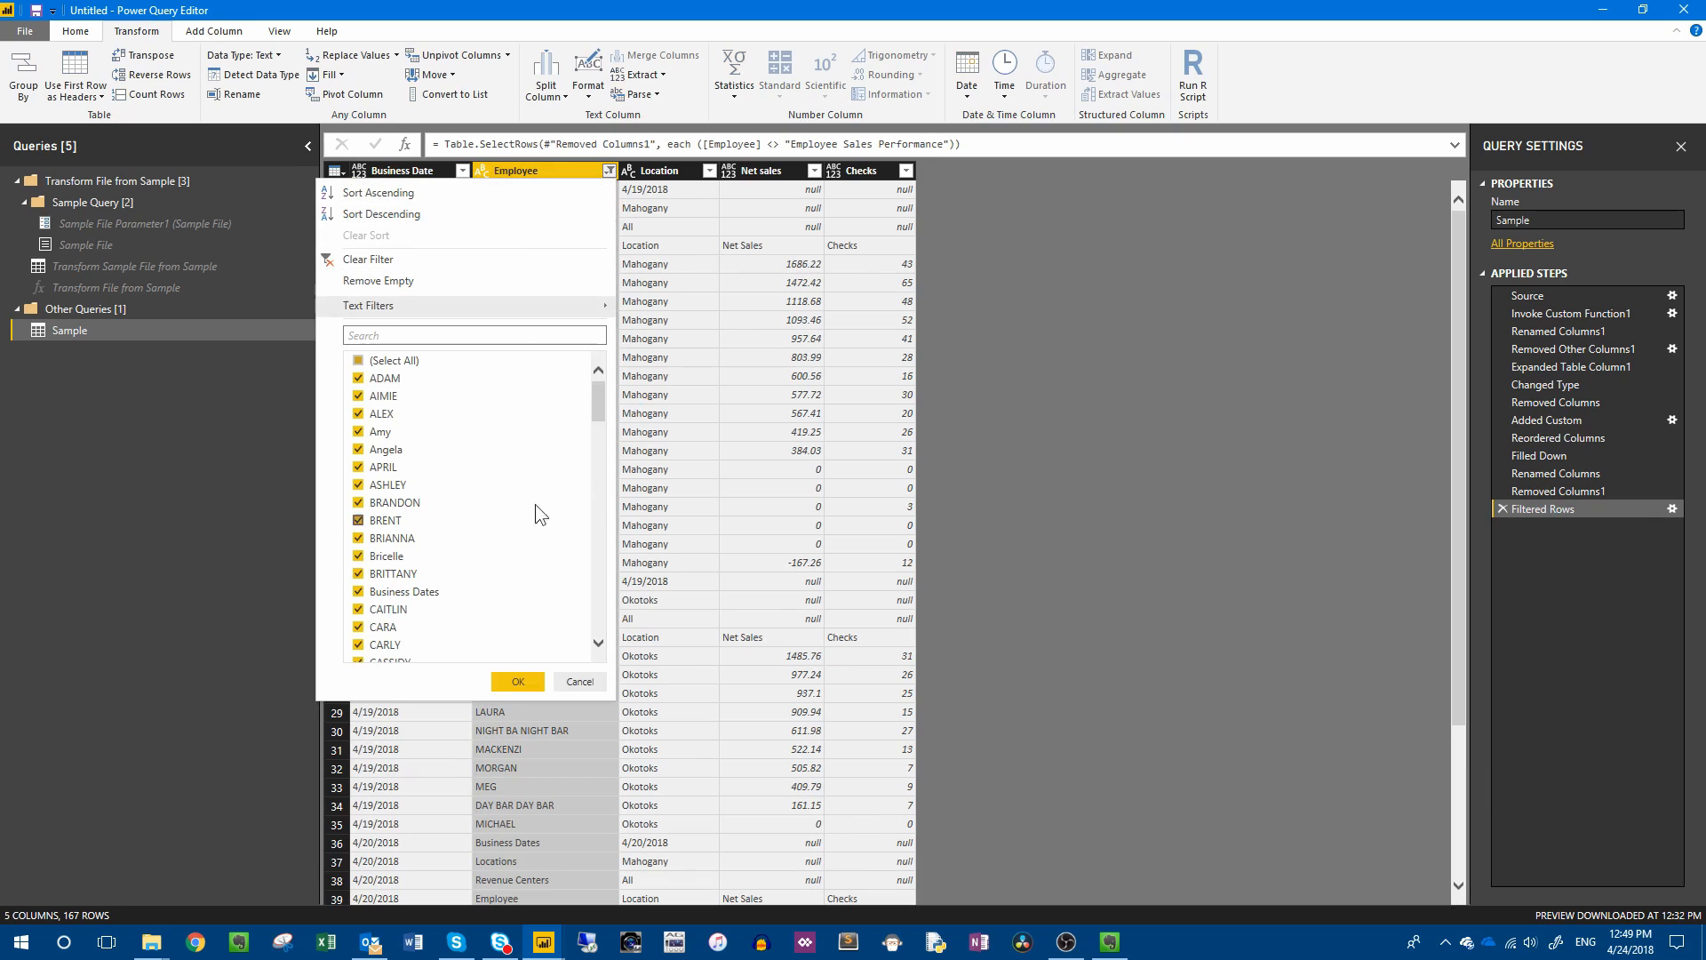
{"action": "scroll", "coordinate": [435, 514], "scroll_direction": "down", "scroll_amount": 3}
{"action": "scroll", "coordinate": [419, 521], "scroll_direction": "down", "scroll_amount": 3}
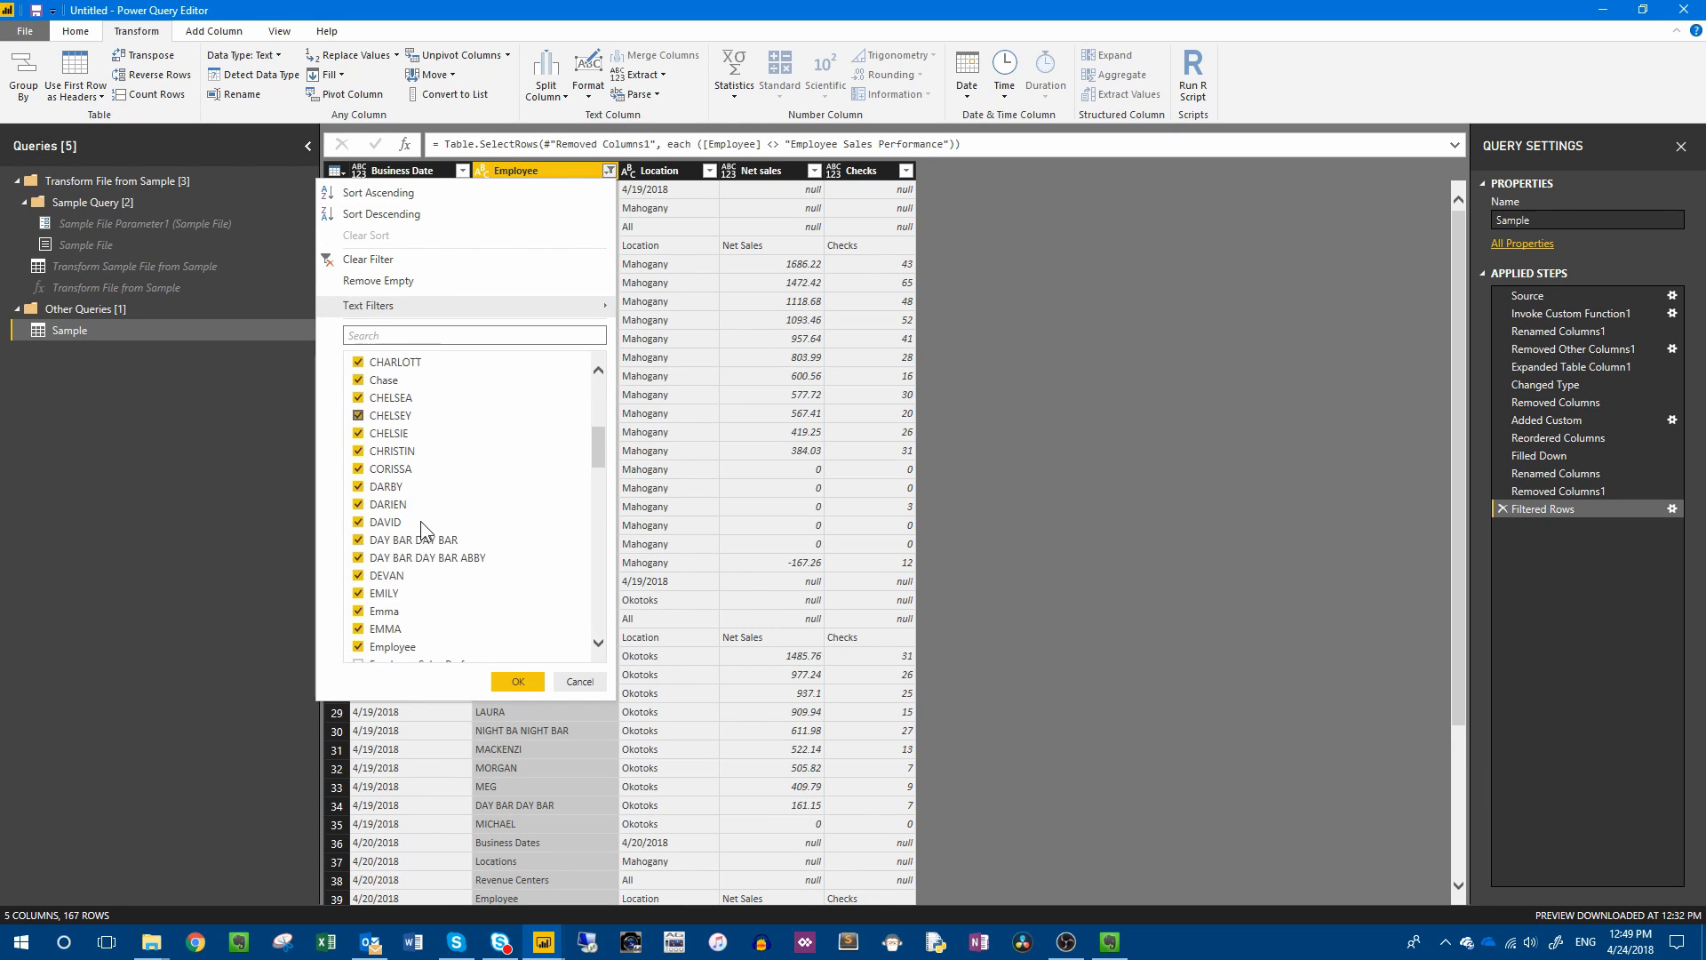
{"action": "scroll", "coordinate": [427, 514], "scroll_direction": "up", "scroll_amount": 3}
{"action": "scroll", "coordinate": [428, 509], "scroll_direction": "up", "scroll_amount": 2}
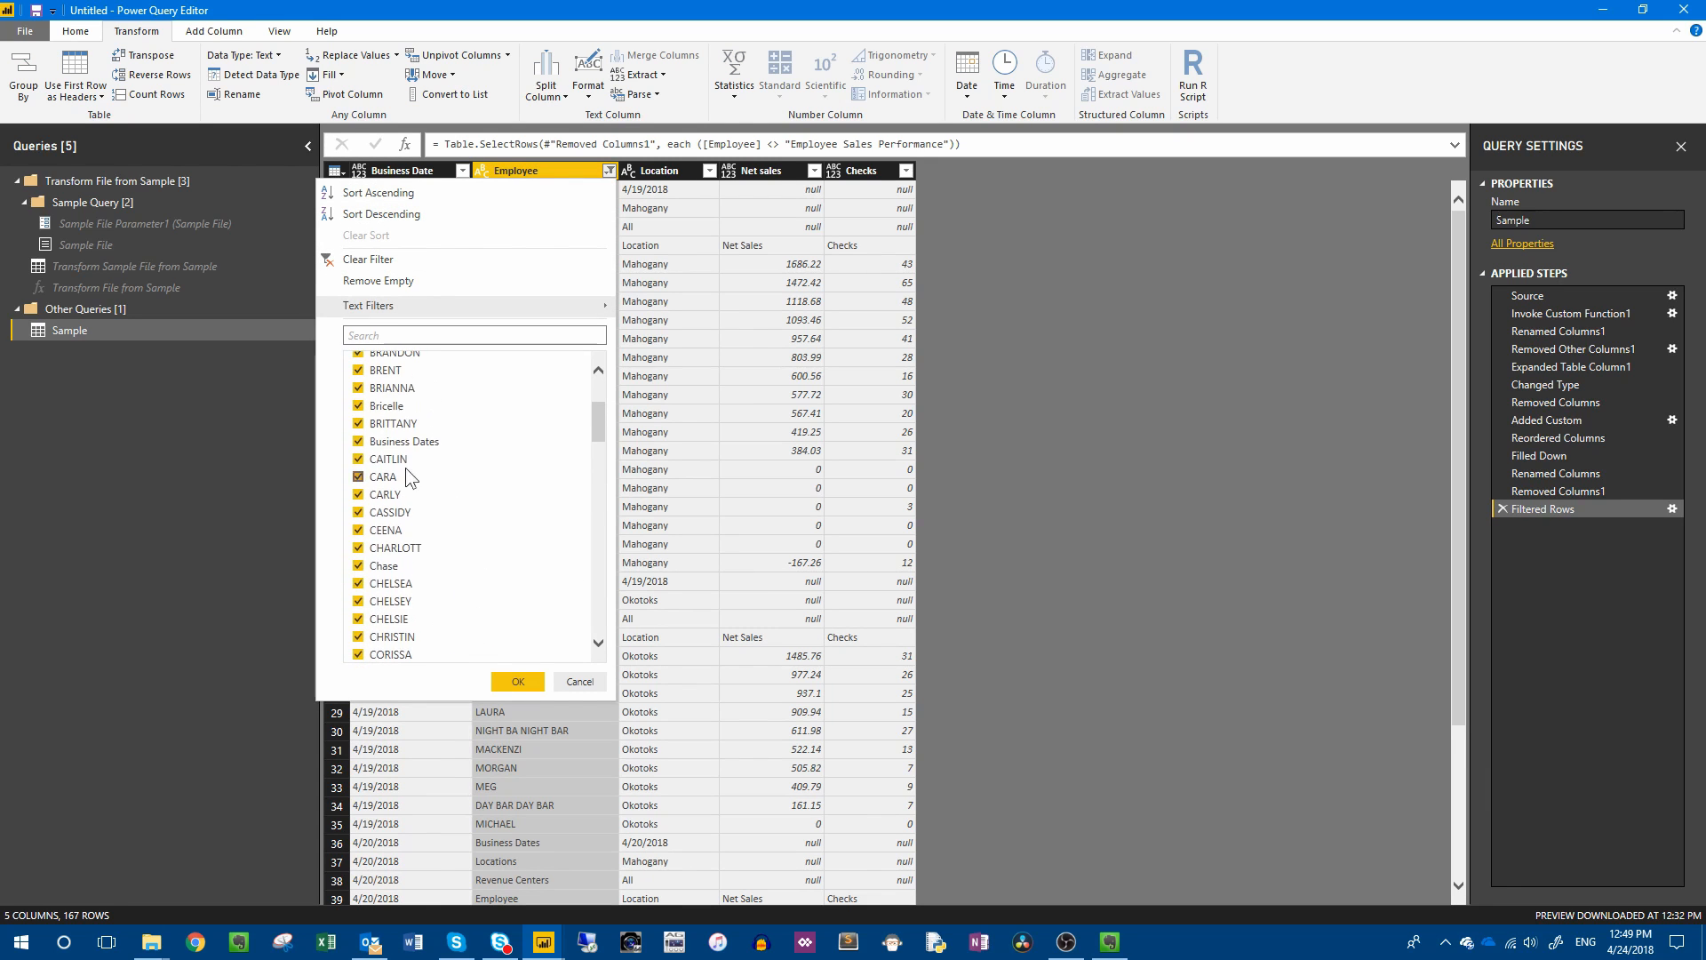
{"action": "left_click", "coordinate": [405, 441]}
{"action": "left_click", "coordinate": [517, 681]}
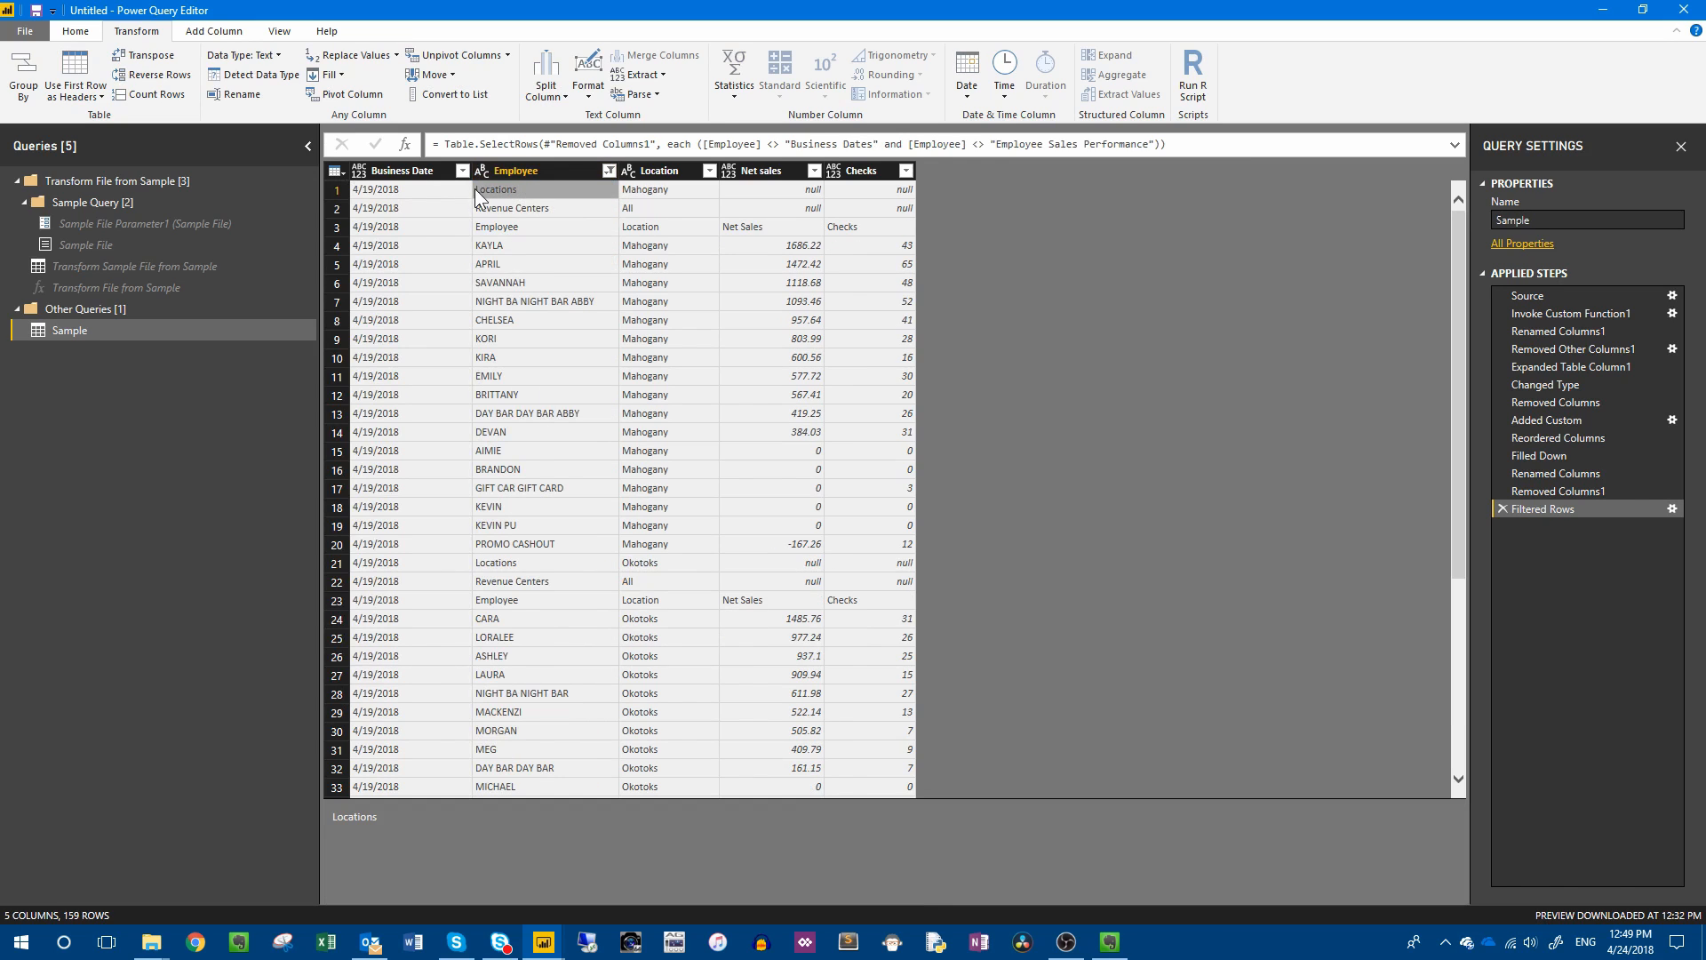
Exclude the "Locations" rows from the Employee column as well.
{"action": "left_click", "coordinate": [609, 171]}
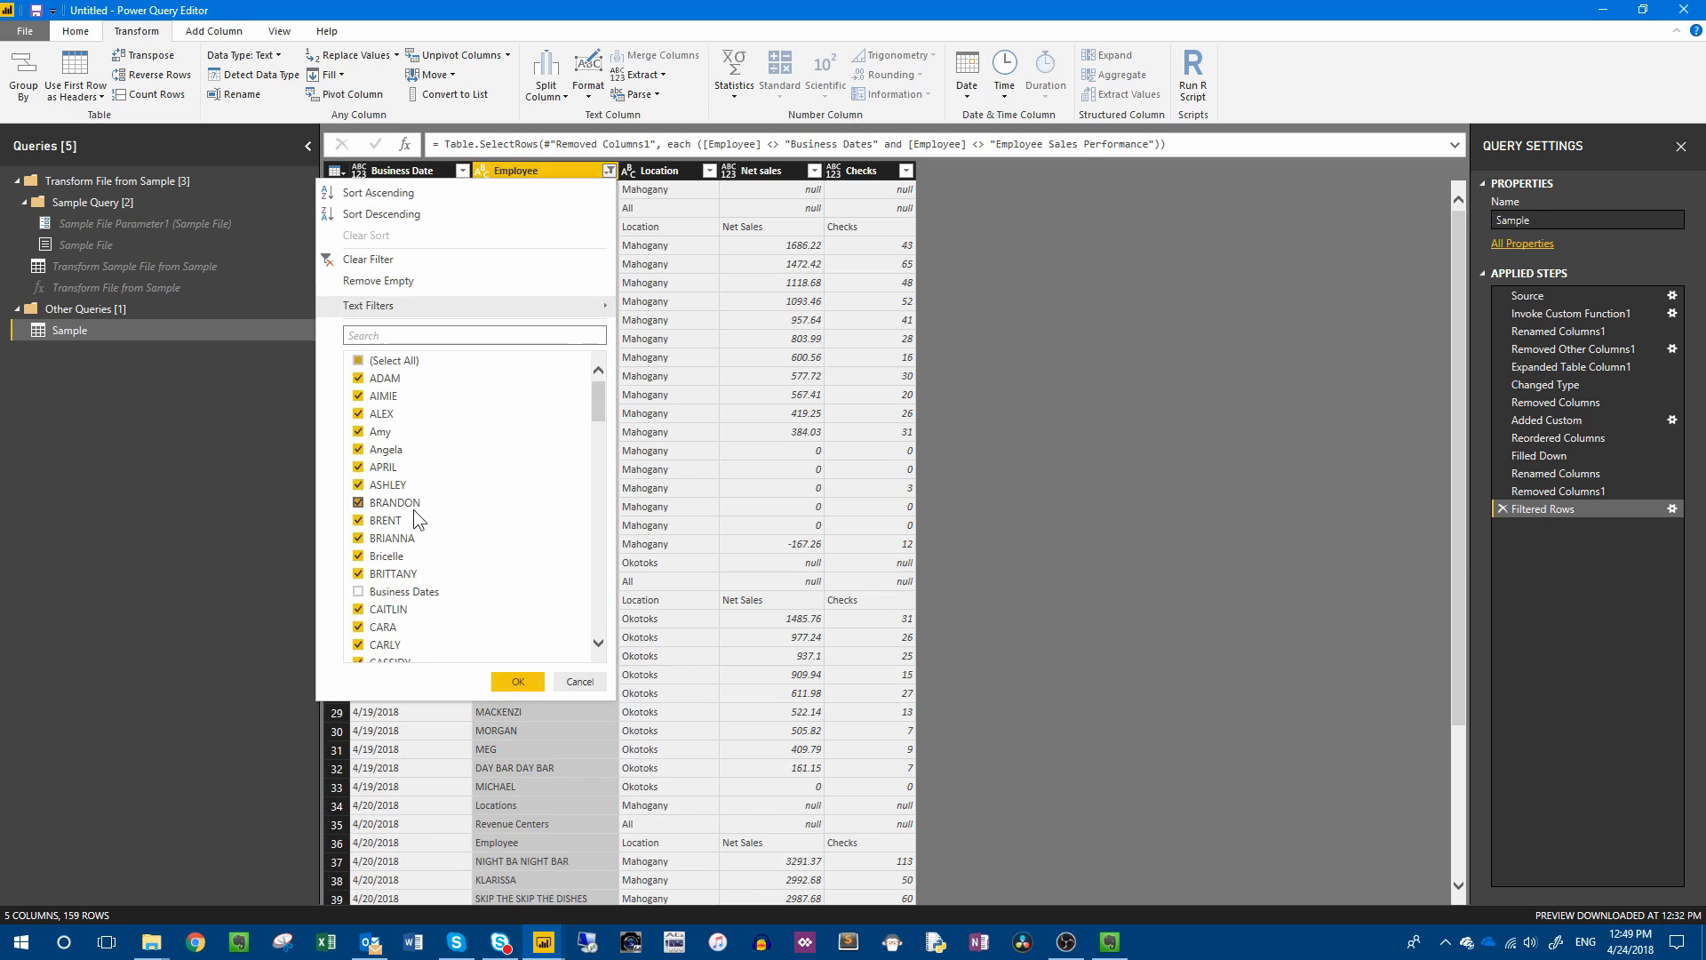
{"action": "scroll", "coordinate": [414, 509], "scroll_direction": "down", "scroll_amount": 10}
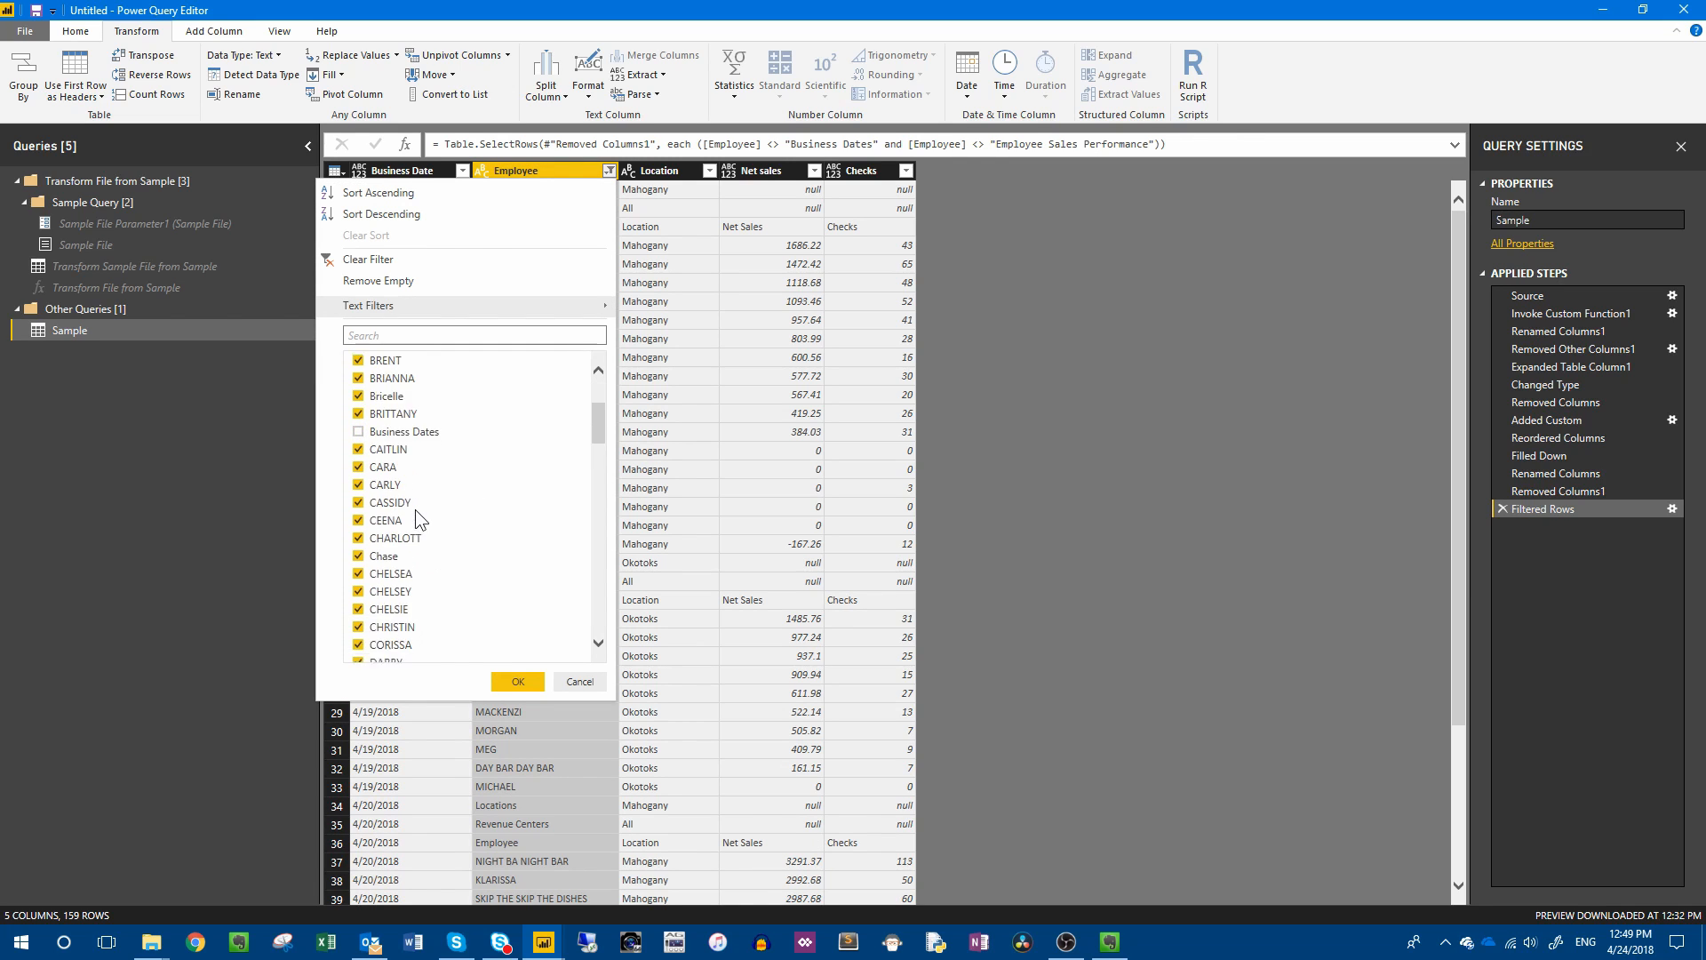
{"action": "scroll", "coordinate": [414, 509], "scroll_direction": "down", "scroll_amount": 5}
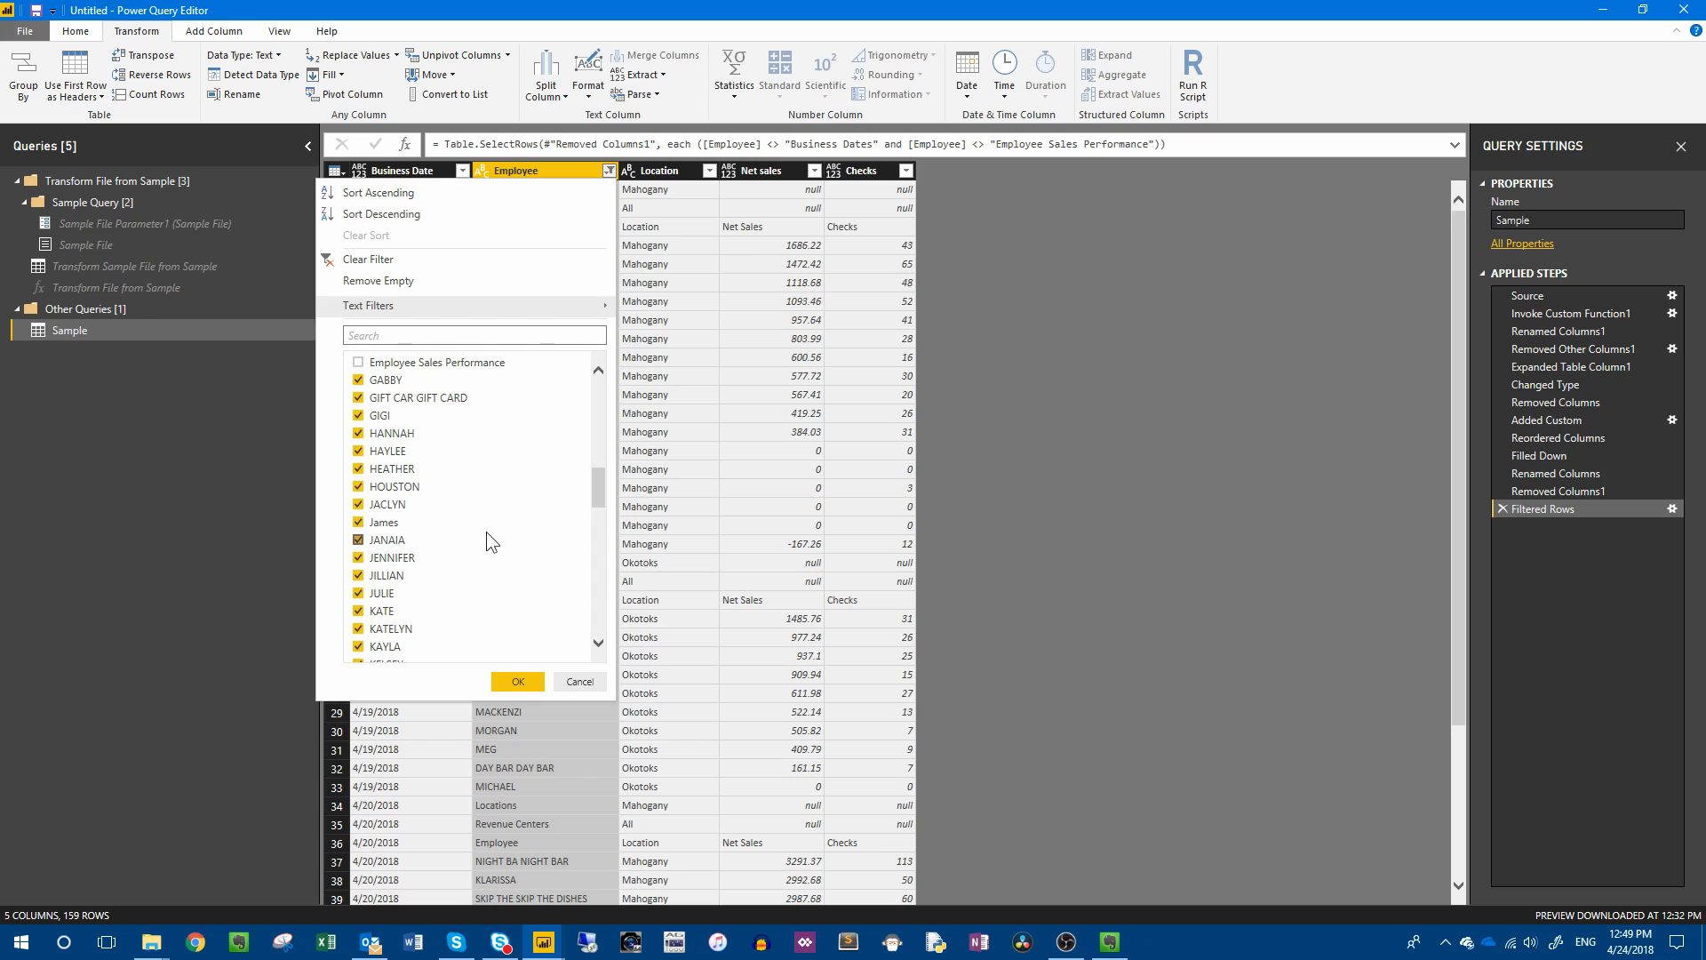
{"action": "scroll", "coordinate": [487, 538], "scroll_direction": "down", "scroll_amount": 1}
{"action": "scroll", "coordinate": [487, 533], "scroll_direction": "down", "scroll_amount": 6}
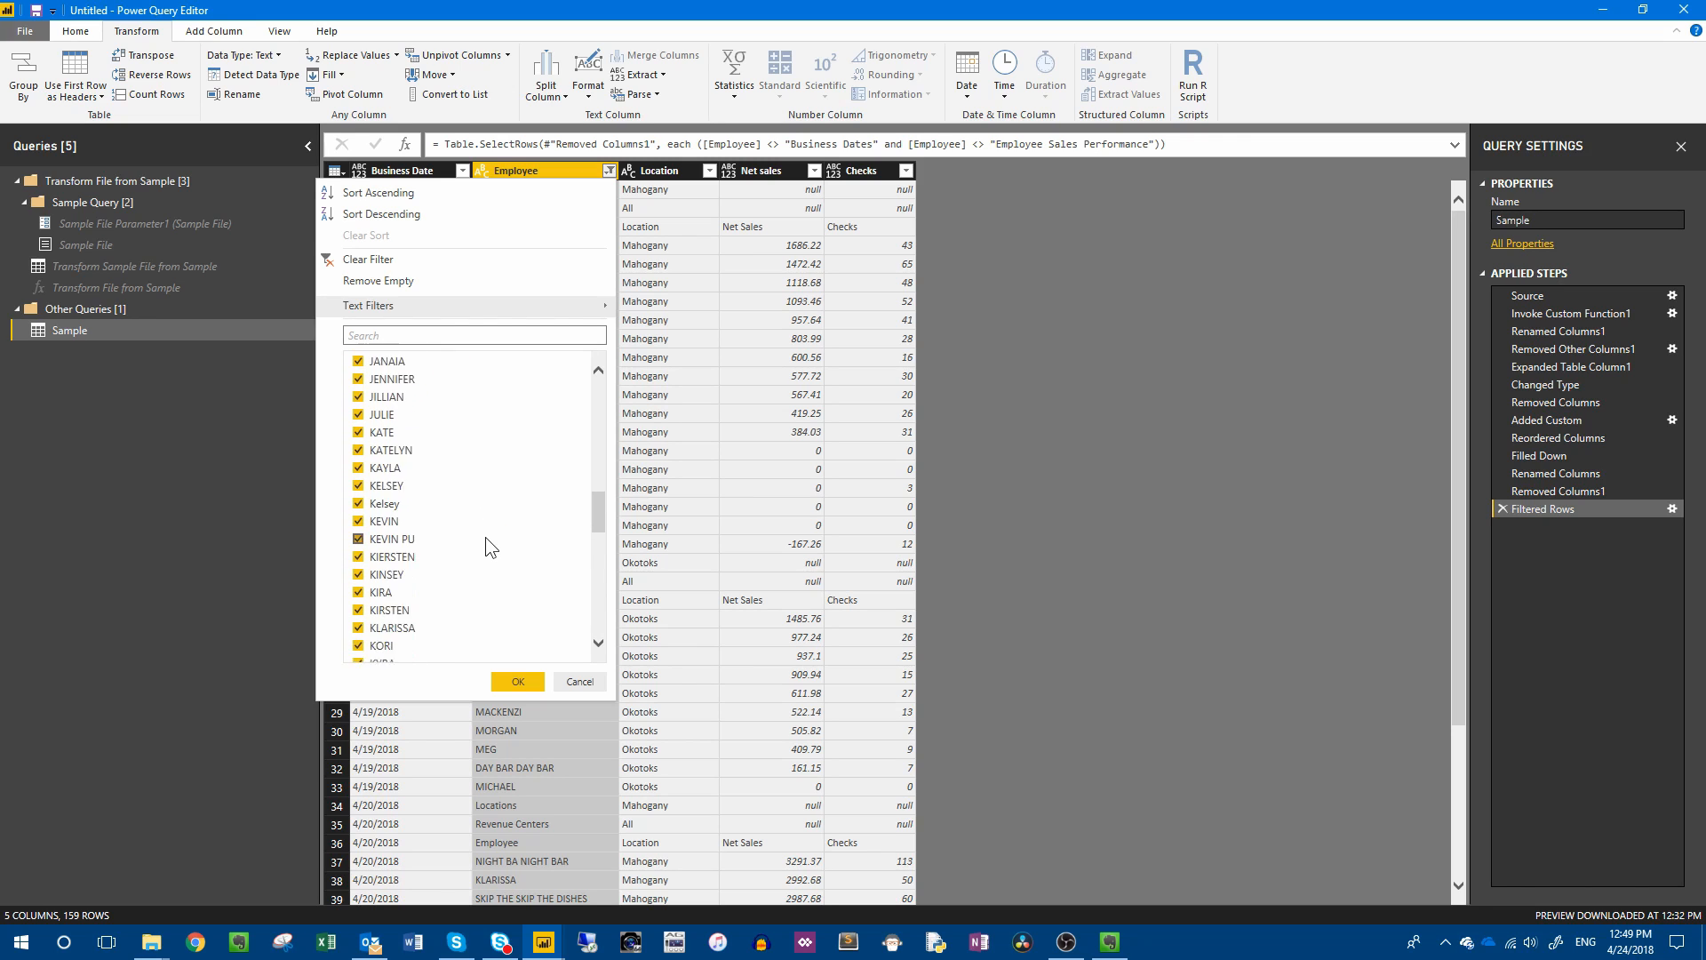
{"action": "scroll", "coordinate": [484, 539], "scroll_direction": "down", "scroll_amount": 3}
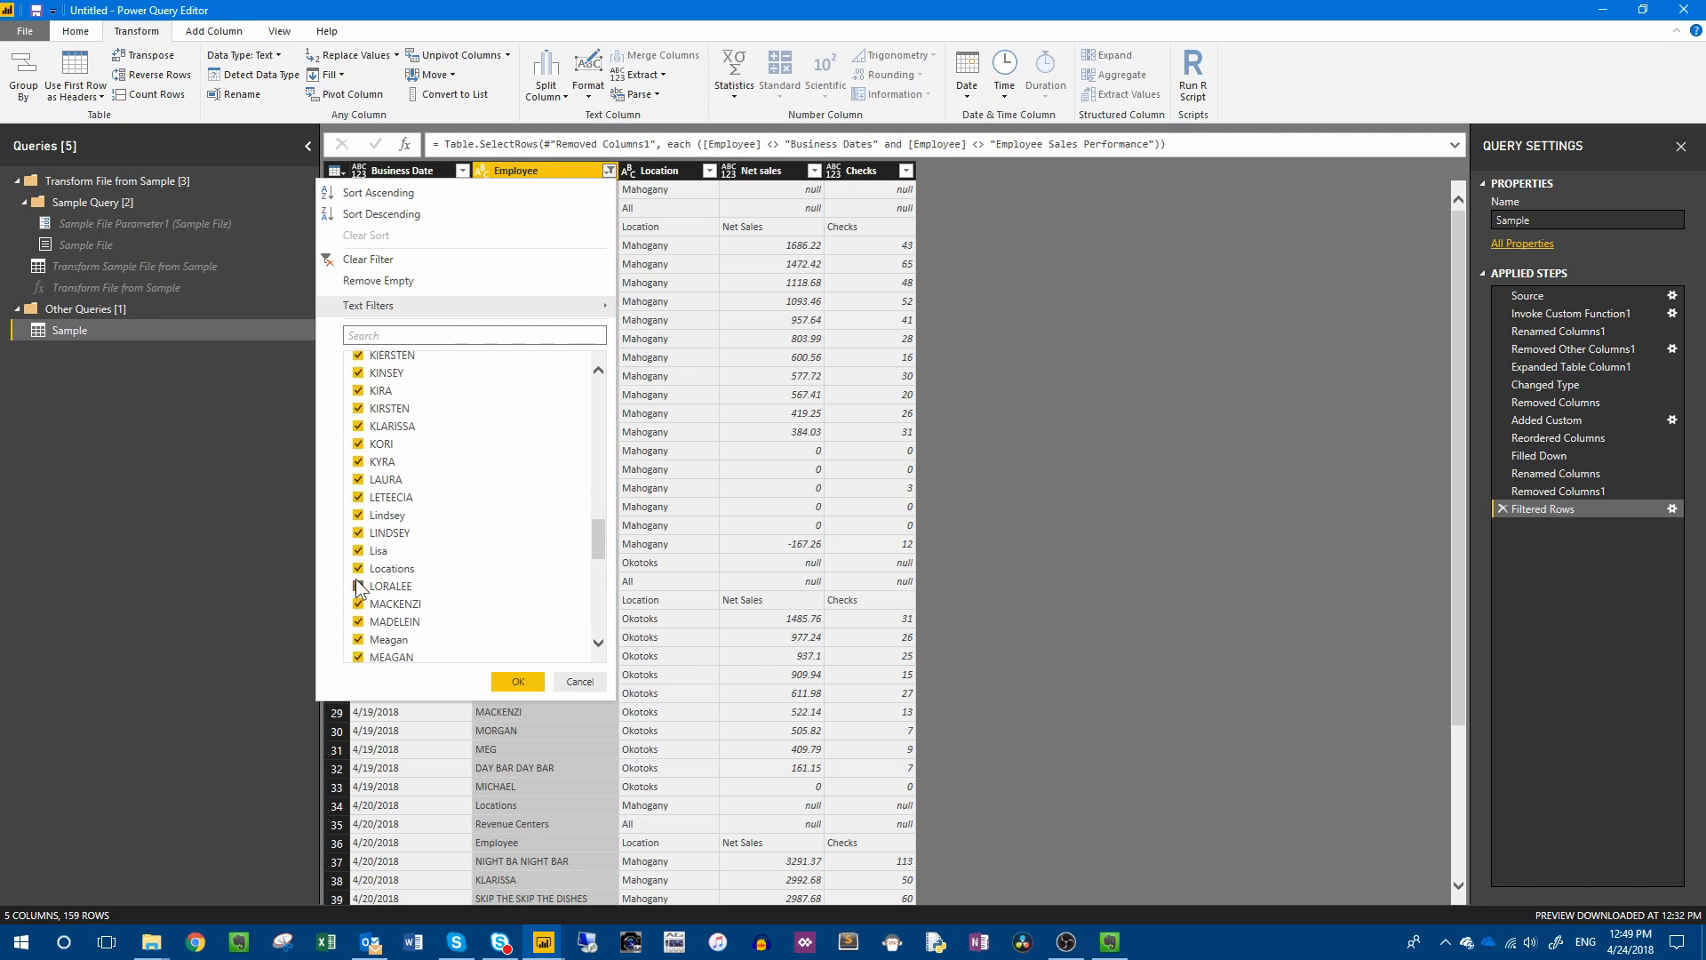
{"action": "left_click", "coordinate": [392, 567]}
{"action": "left_click", "coordinate": [515, 682]}
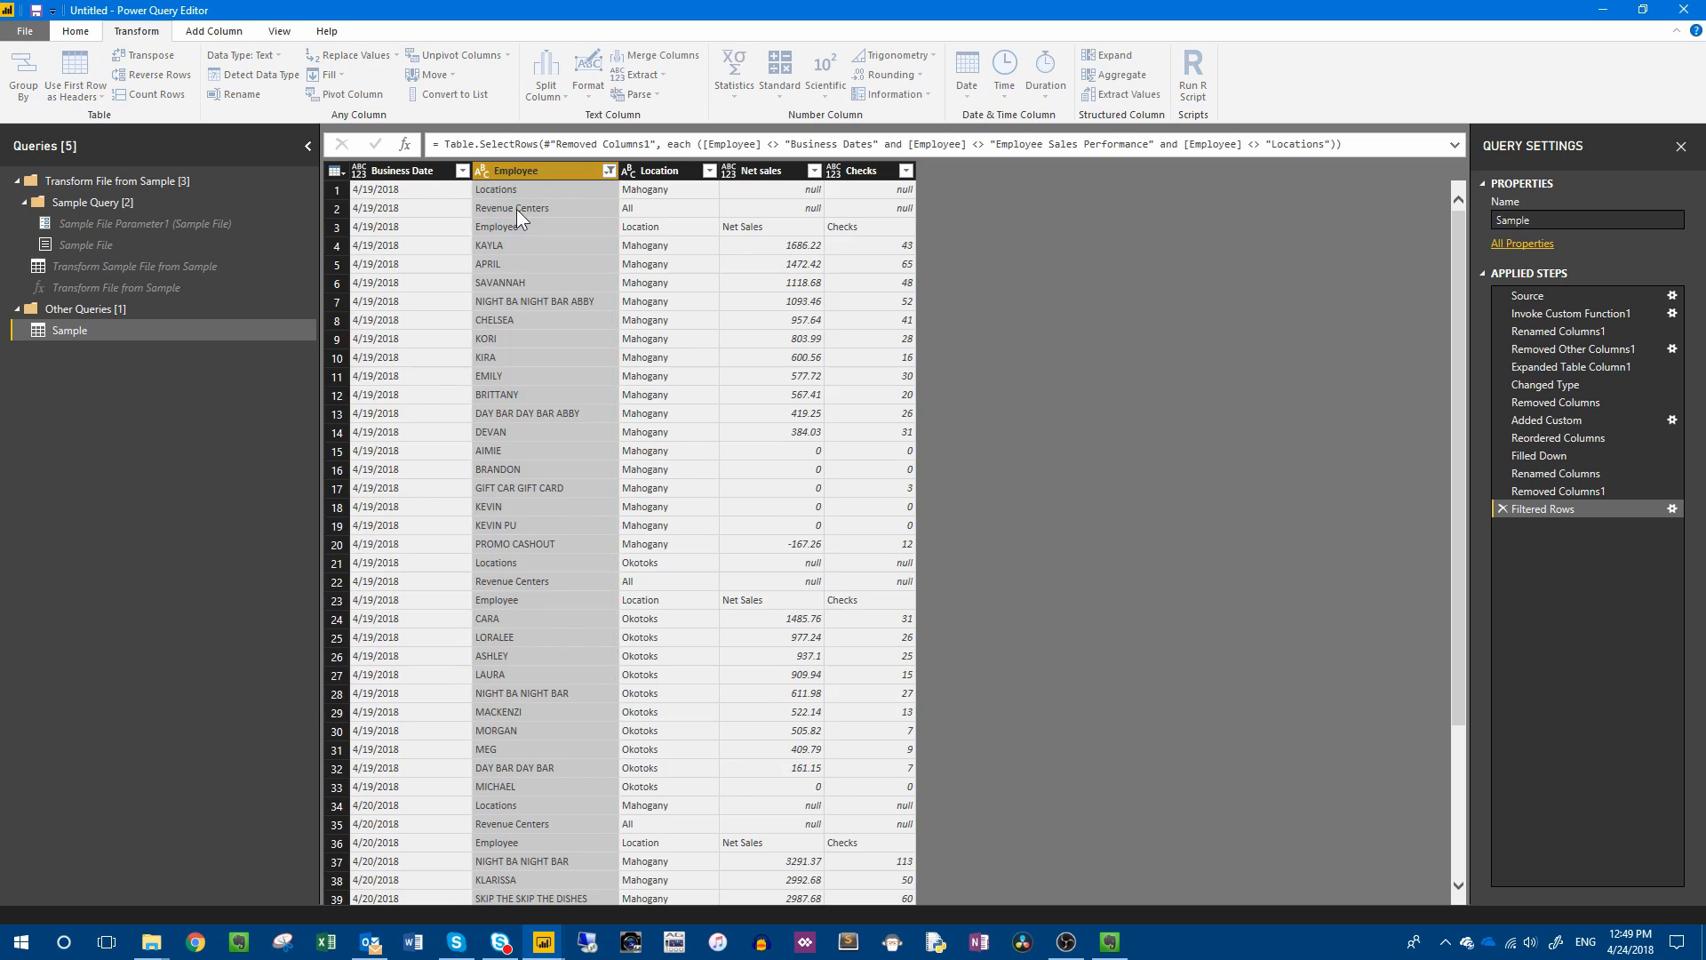
Filter out the remaining "Revenue Centers" and "Employee" header rows from the Employee column.
{"action": "left_click", "coordinate": [608, 171]}
{"action": "left_click", "coordinate": [579, 682]}
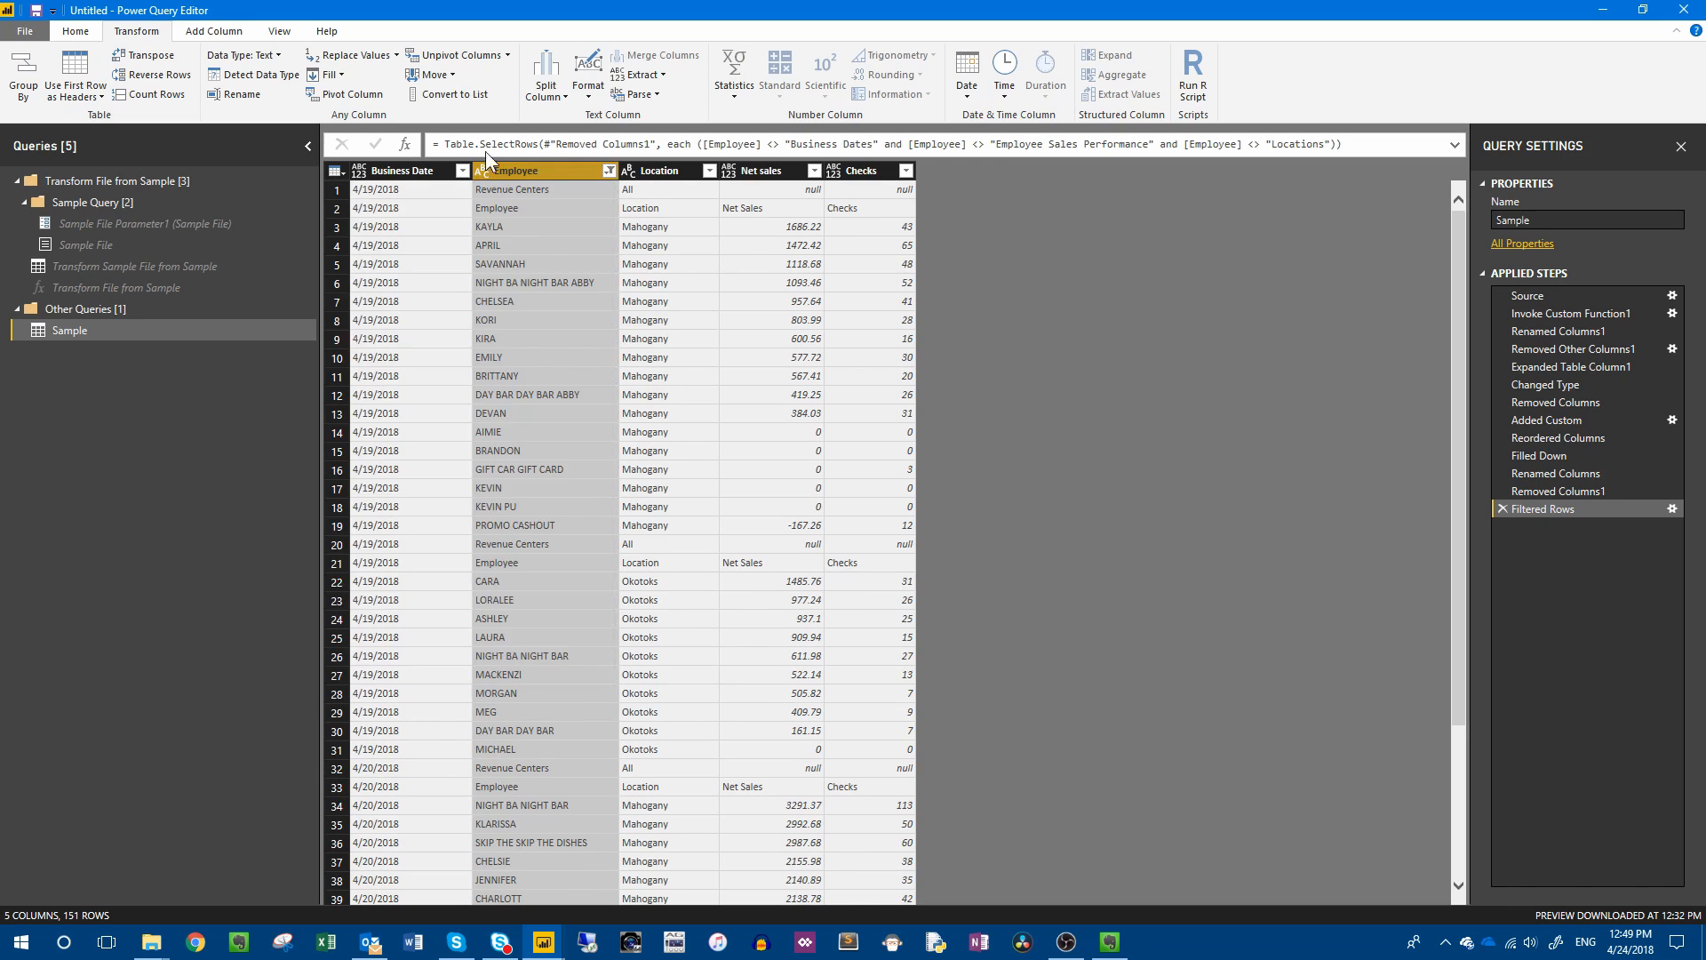
{"action": "left_click", "coordinate": [515, 190]}
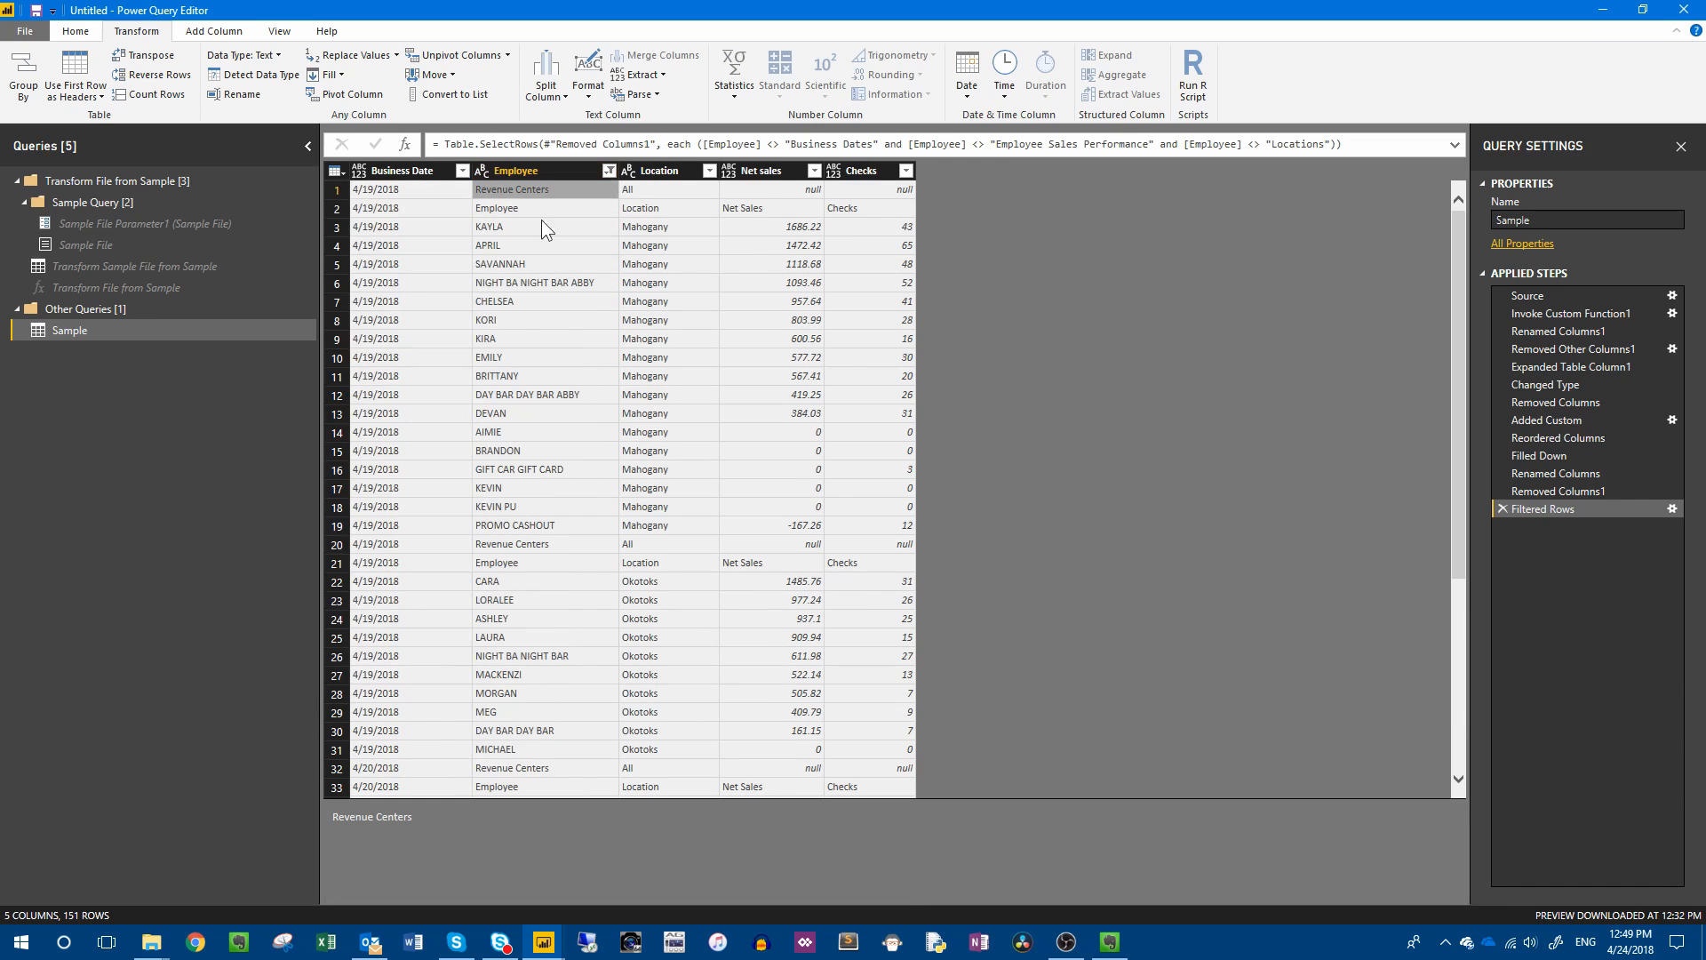
{"action": "left_click", "coordinate": [609, 171]}
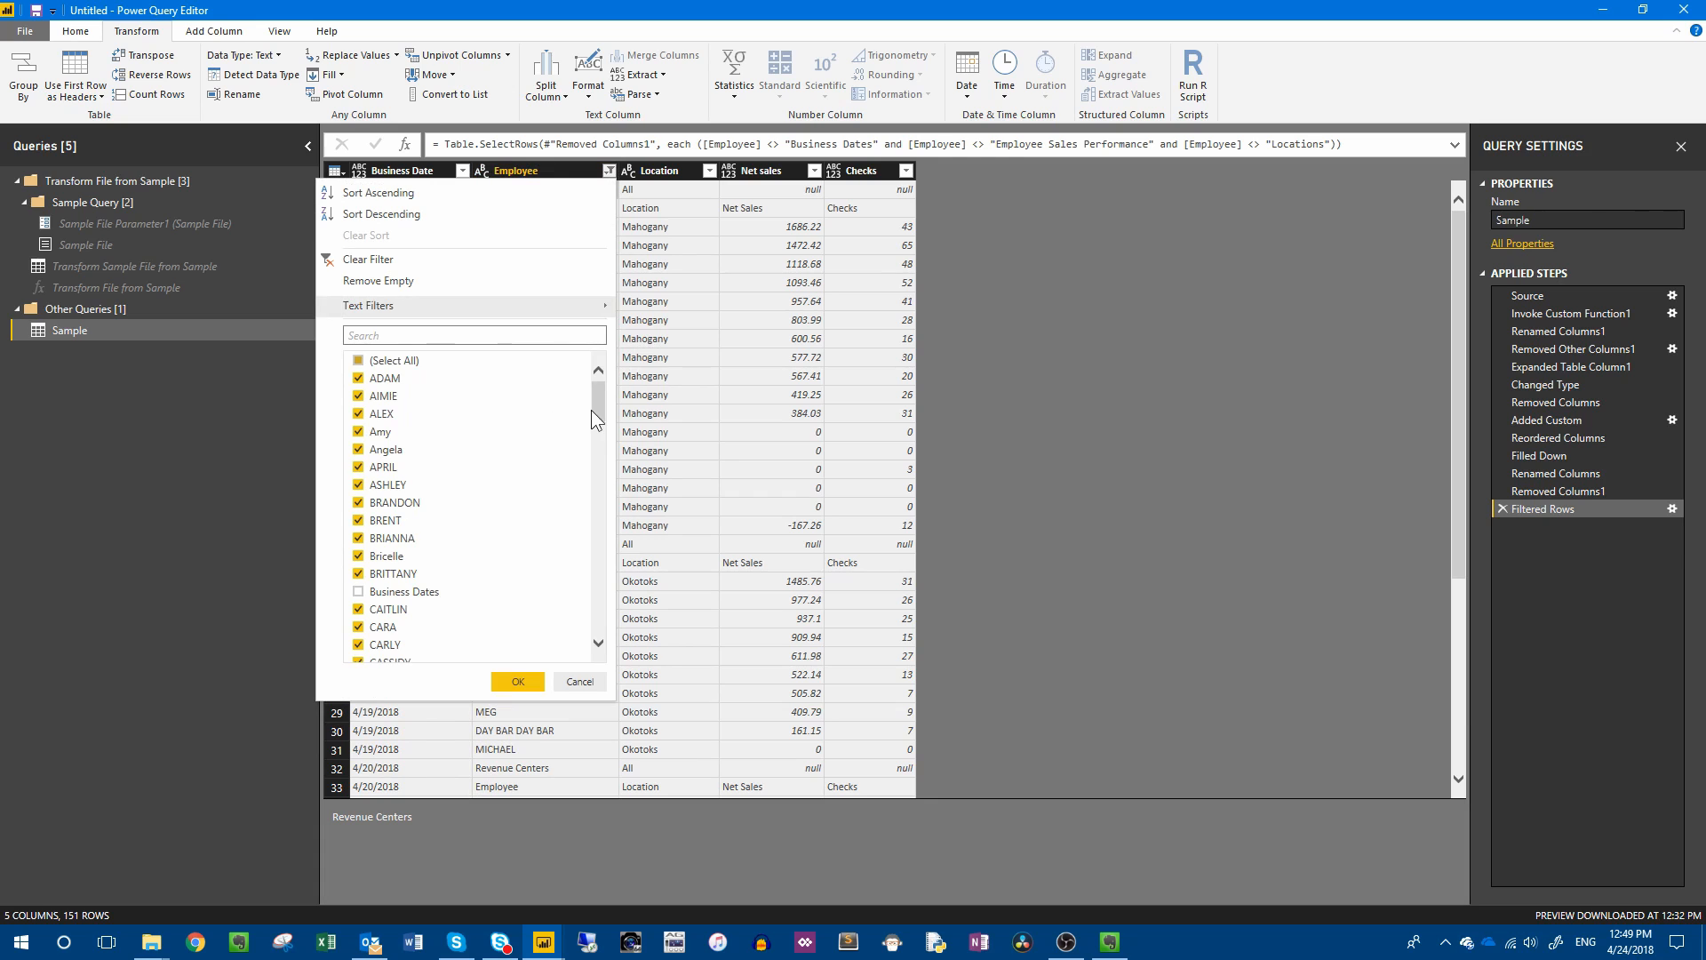
{"action": "left_click_drag", "start_coordinate": [598, 391], "coordinate": [594, 455]}
{"action": "left_click", "coordinate": [358, 529]}
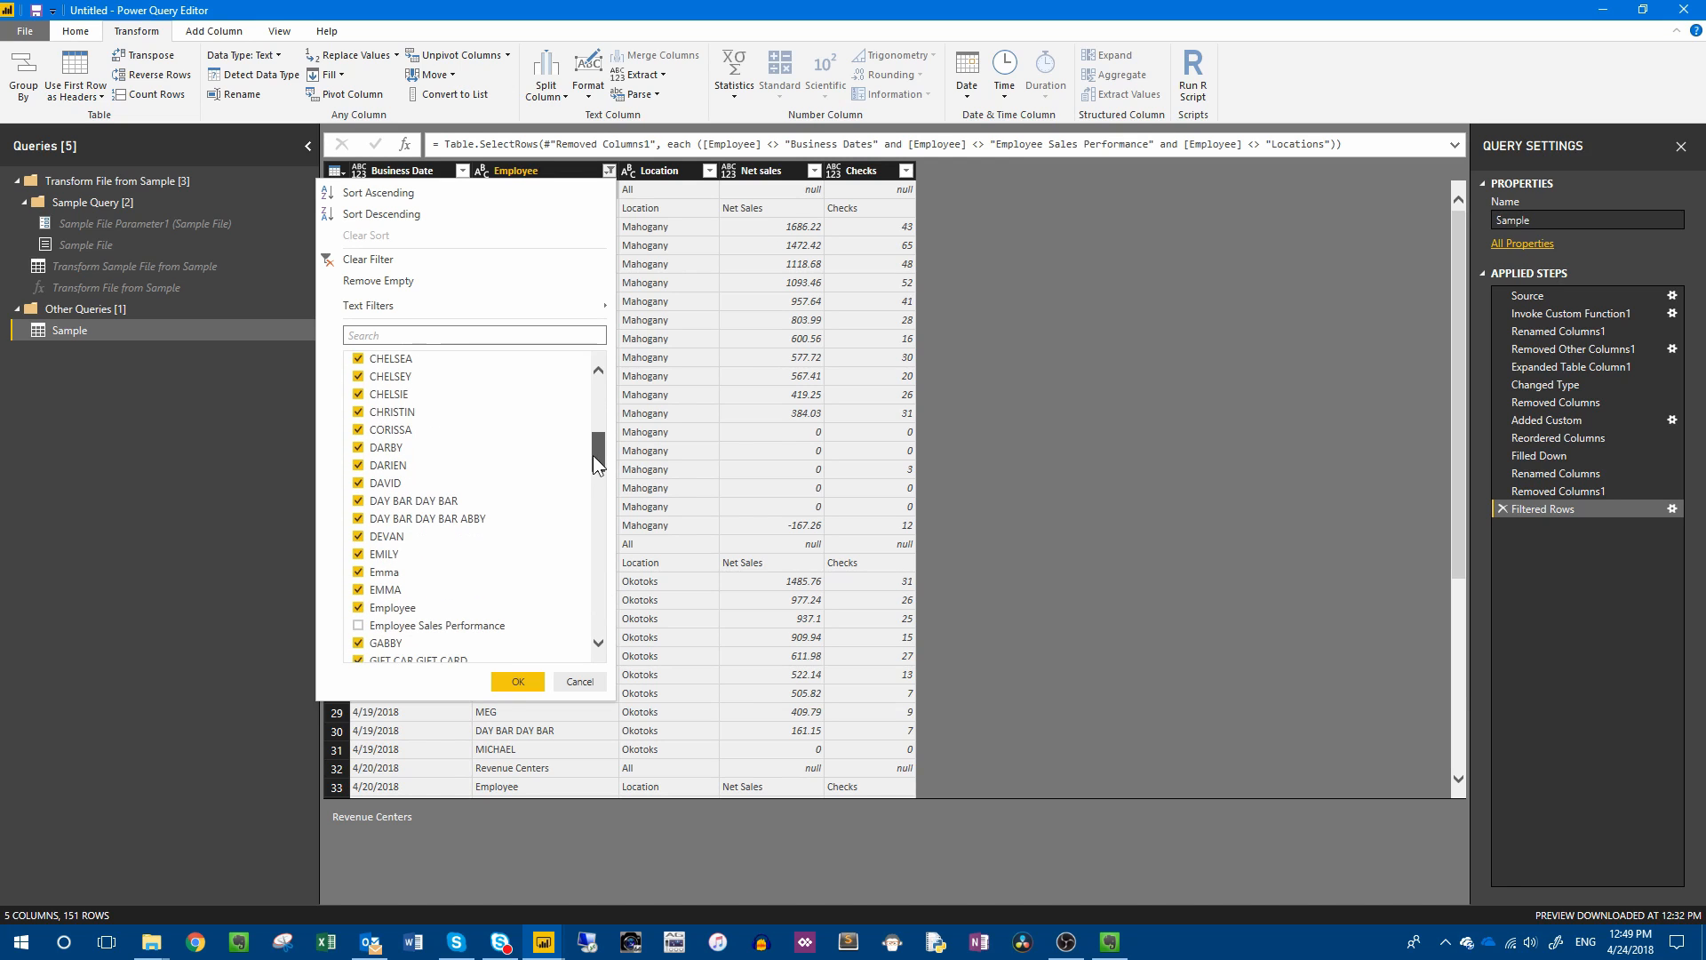
{"action": "left_click", "coordinate": [356, 607]}
{"action": "left_click", "coordinate": [518, 681]}
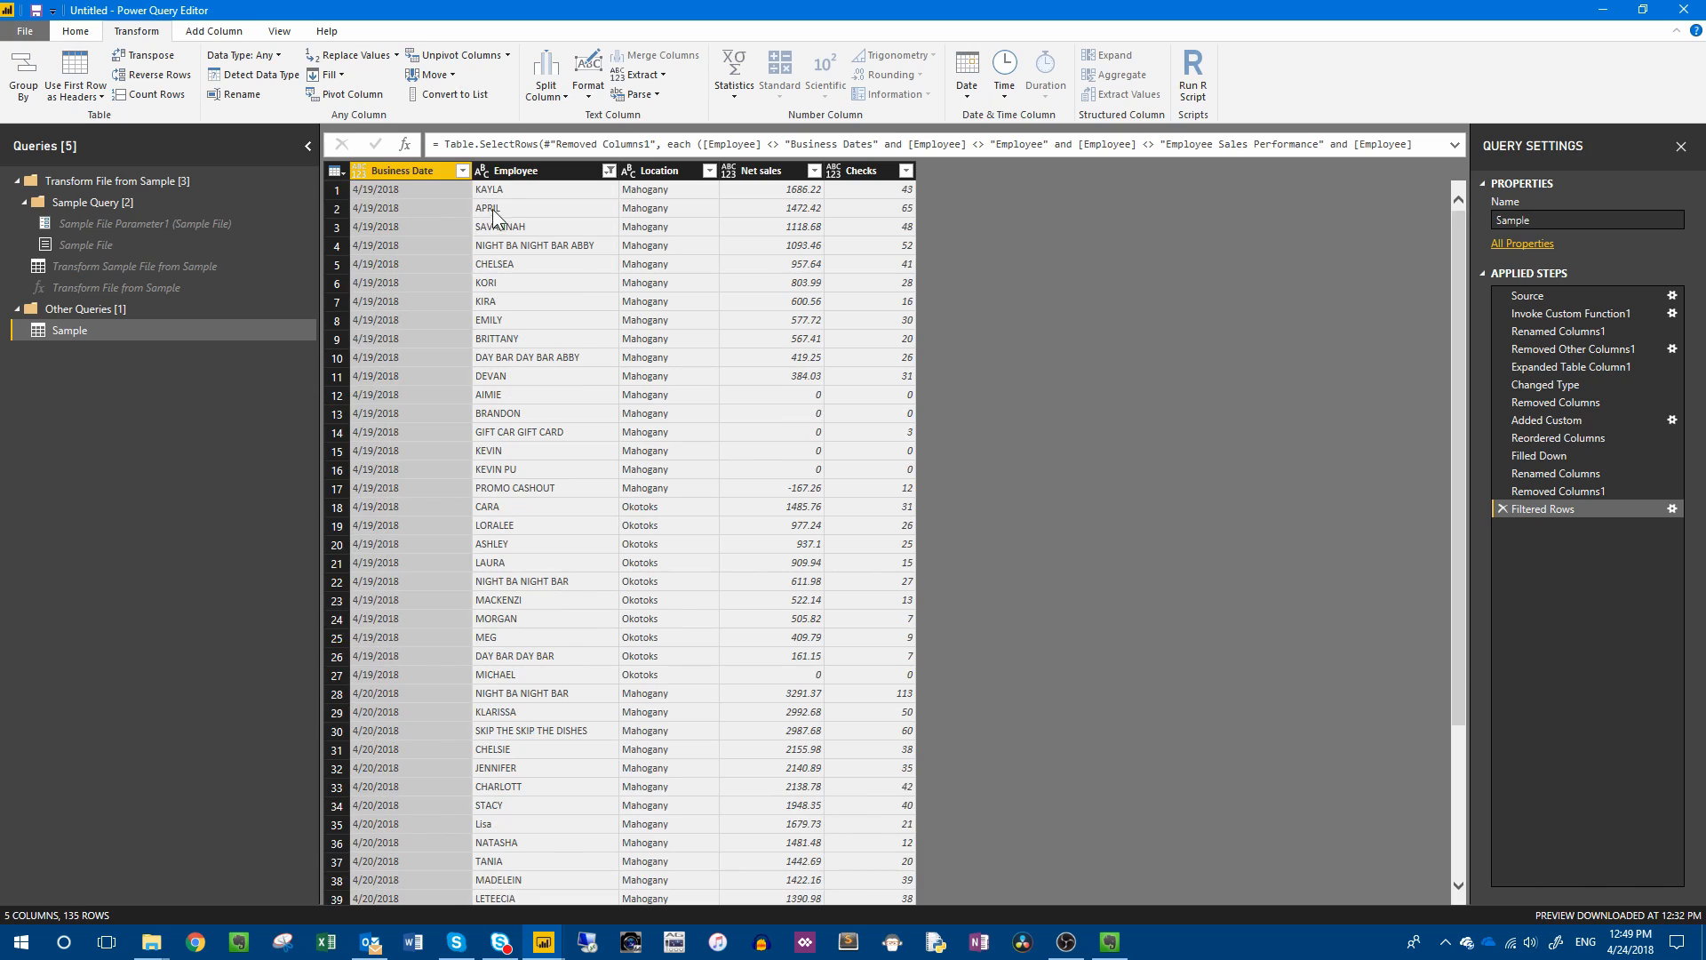
Change the Business Date column's data type to Date.
{"action": "left_click", "coordinate": [462, 188]}
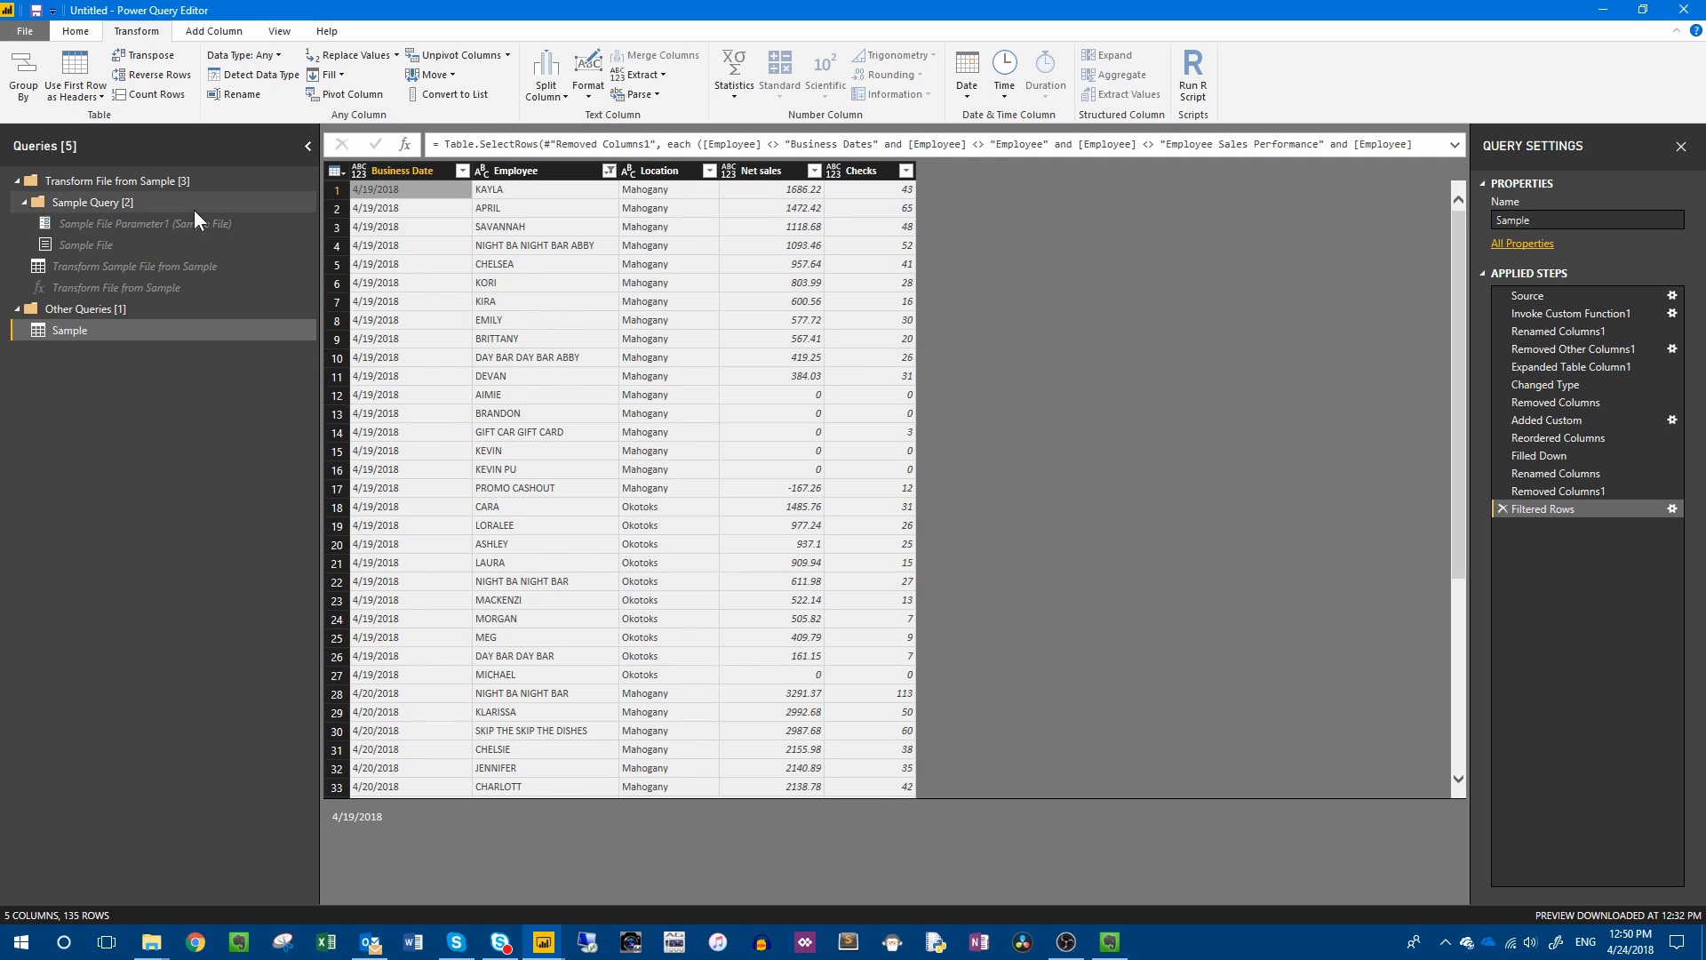
{"action": "left_click", "coordinate": [397, 173]}
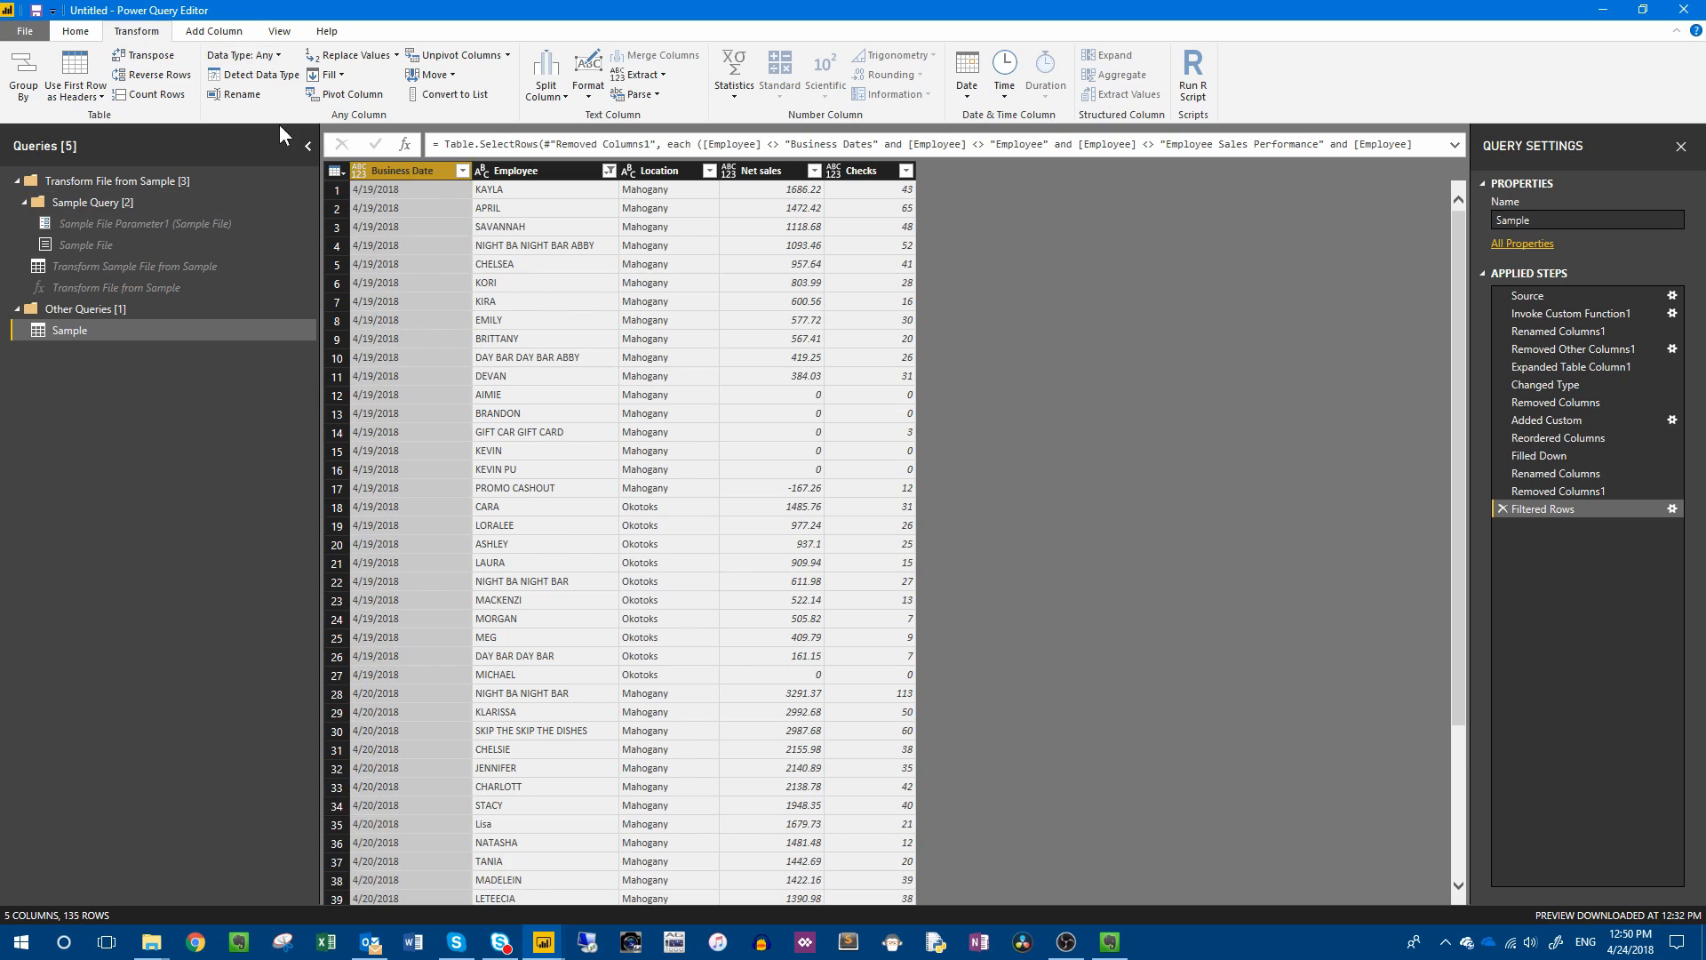
{"action": "left_click", "coordinate": [213, 31]}
{"action": "left_click", "coordinate": [136, 31]}
{"action": "left_click", "coordinate": [265, 56]}
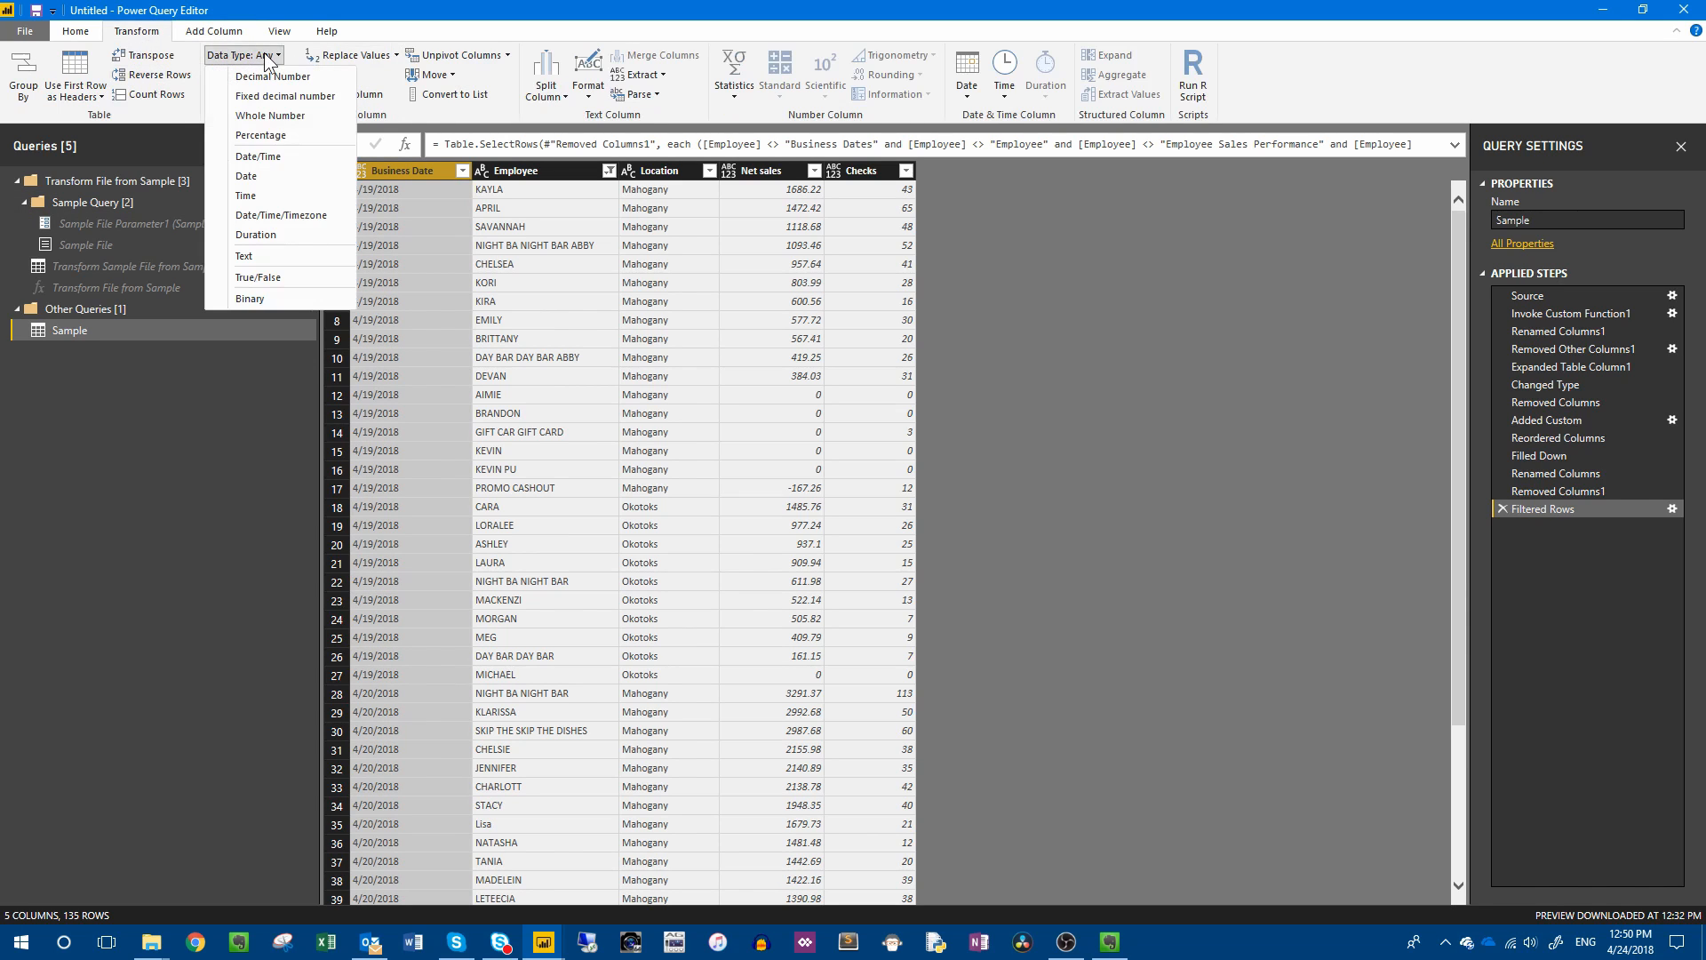
{"action": "left_click", "coordinate": [253, 176]}
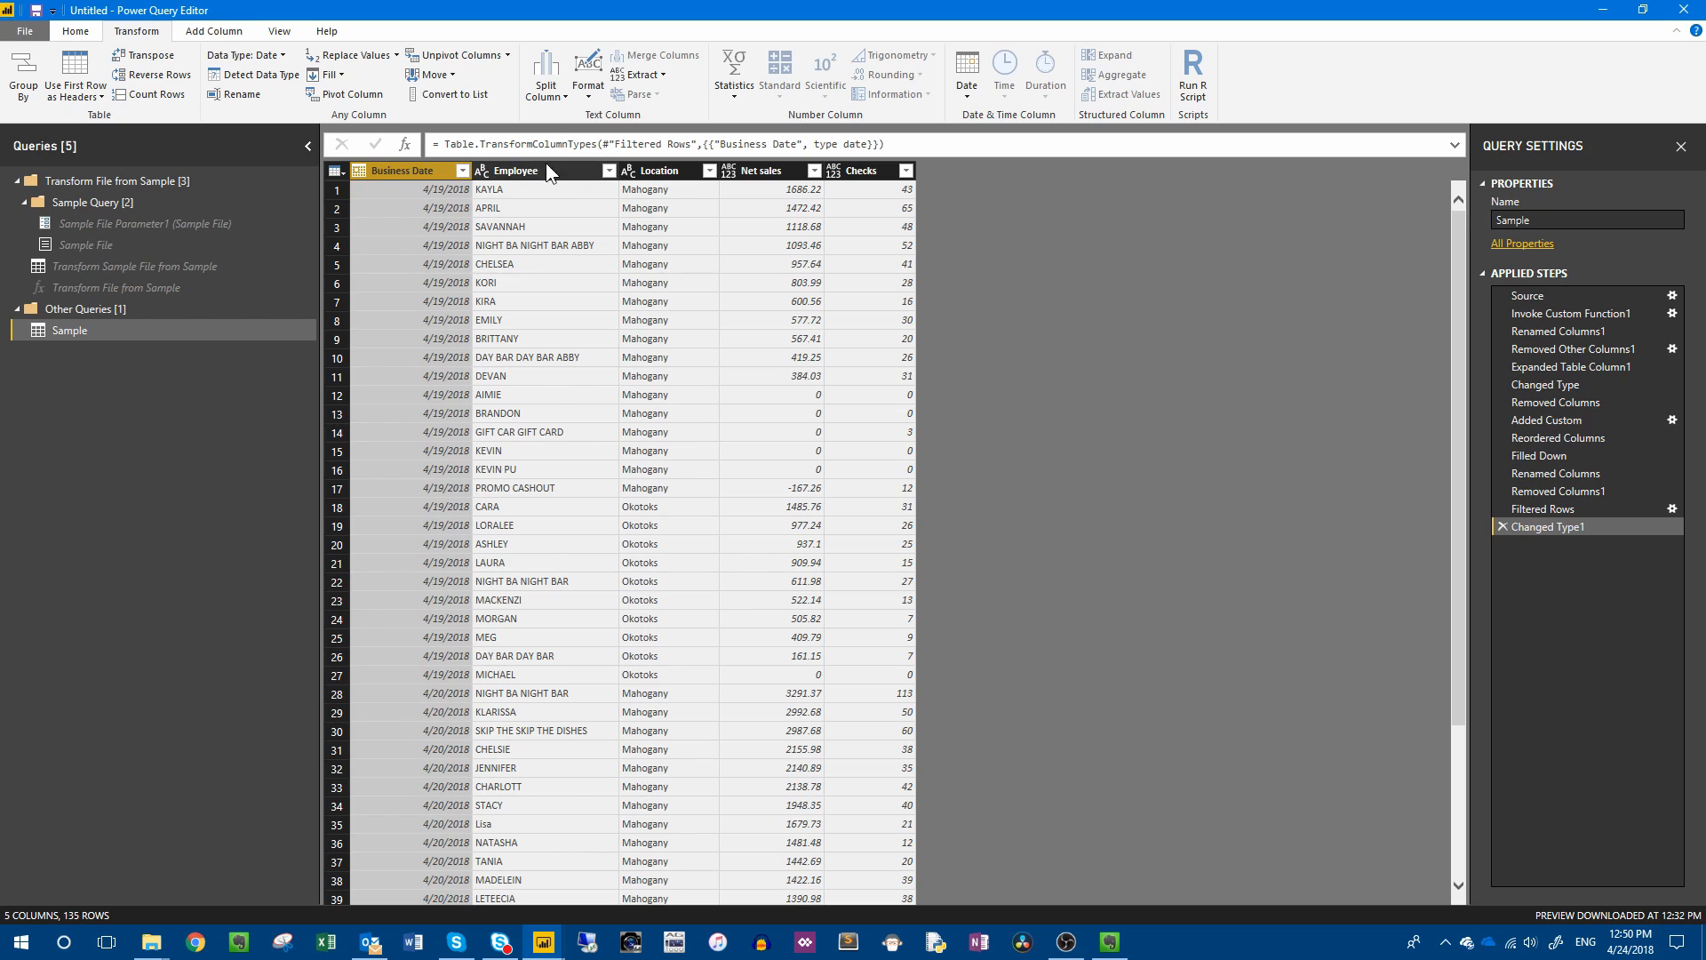
Change the Net sales column's data type to Decimal Number.
{"action": "left_click", "coordinate": [768, 168]}
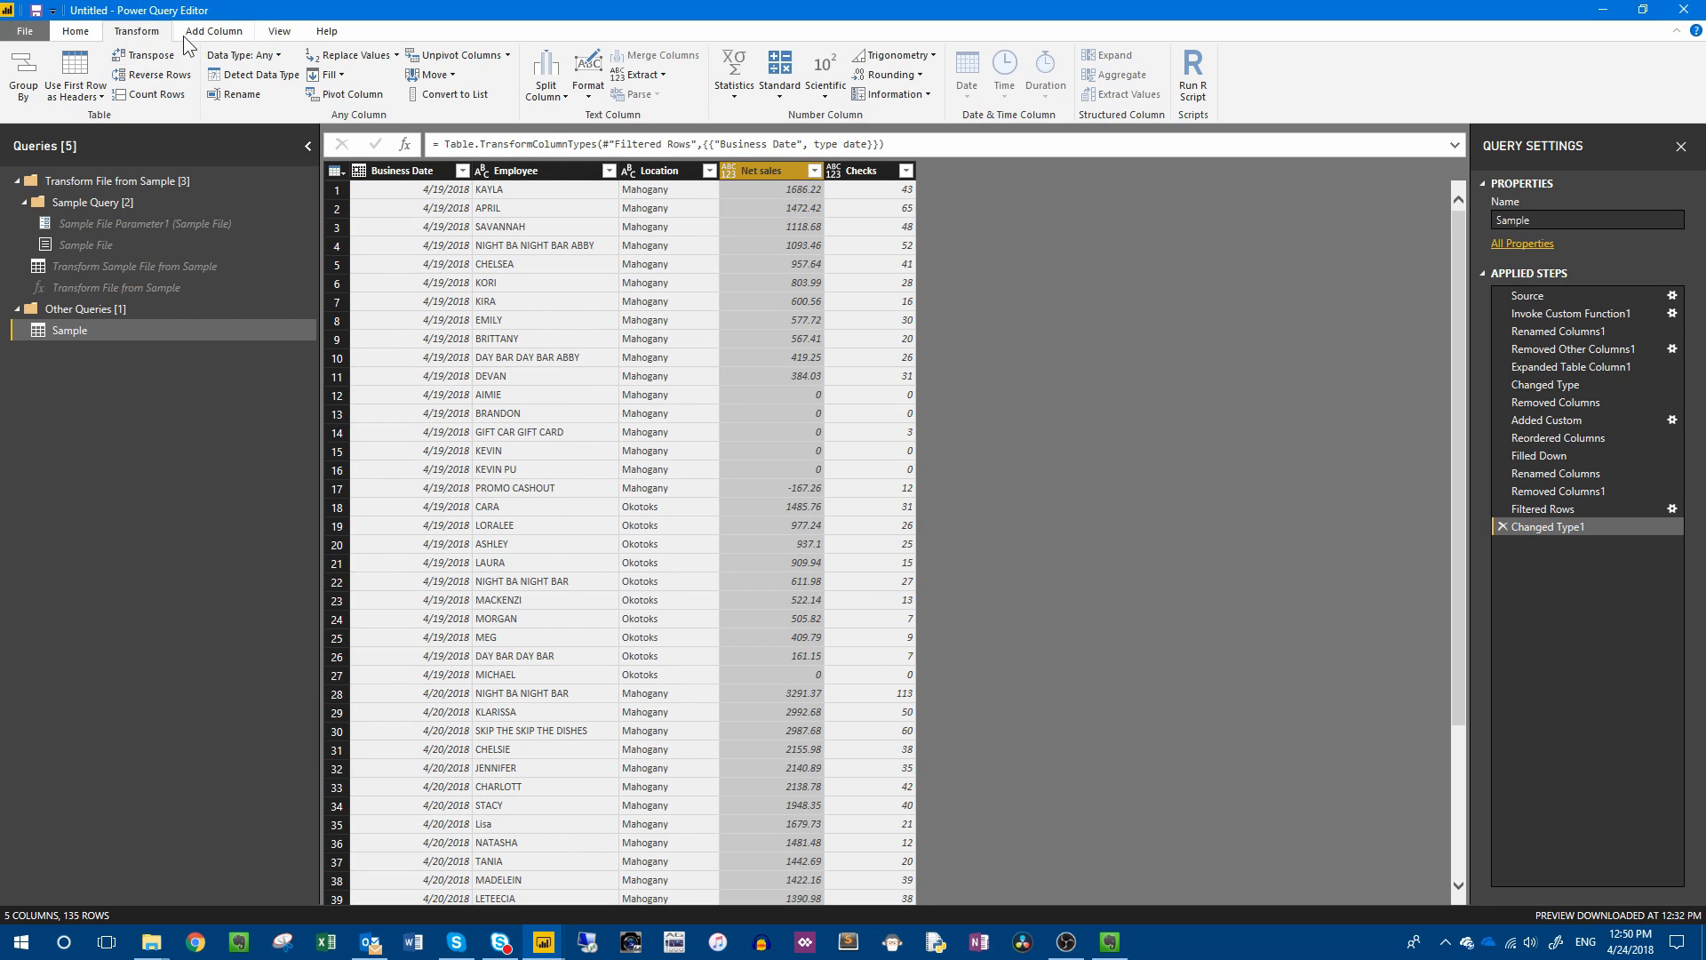
{"action": "left_click", "coordinate": [226, 35]}
{"action": "left_click", "coordinate": [136, 32]}
{"action": "left_click", "coordinate": [256, 55]}
{"action": "left_click", "coordinate": [249, 80]}
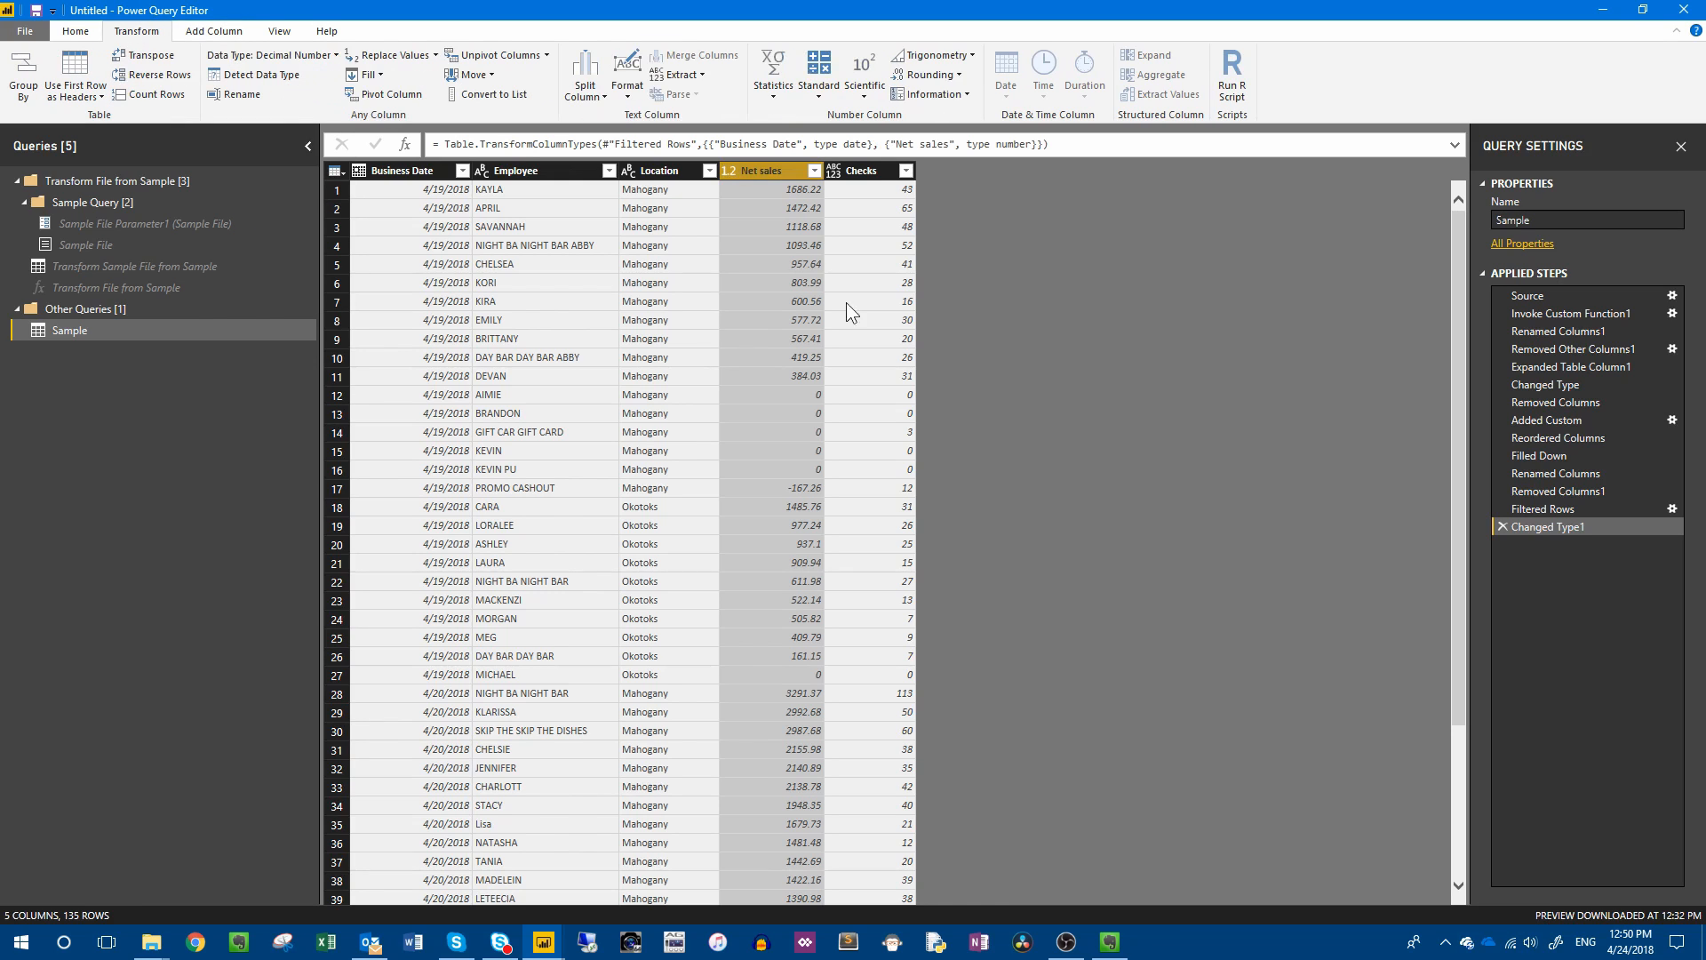
Change the Checks column's data type to Whole Number.
{"action": "left_click", "coordinate": [844, 183]}
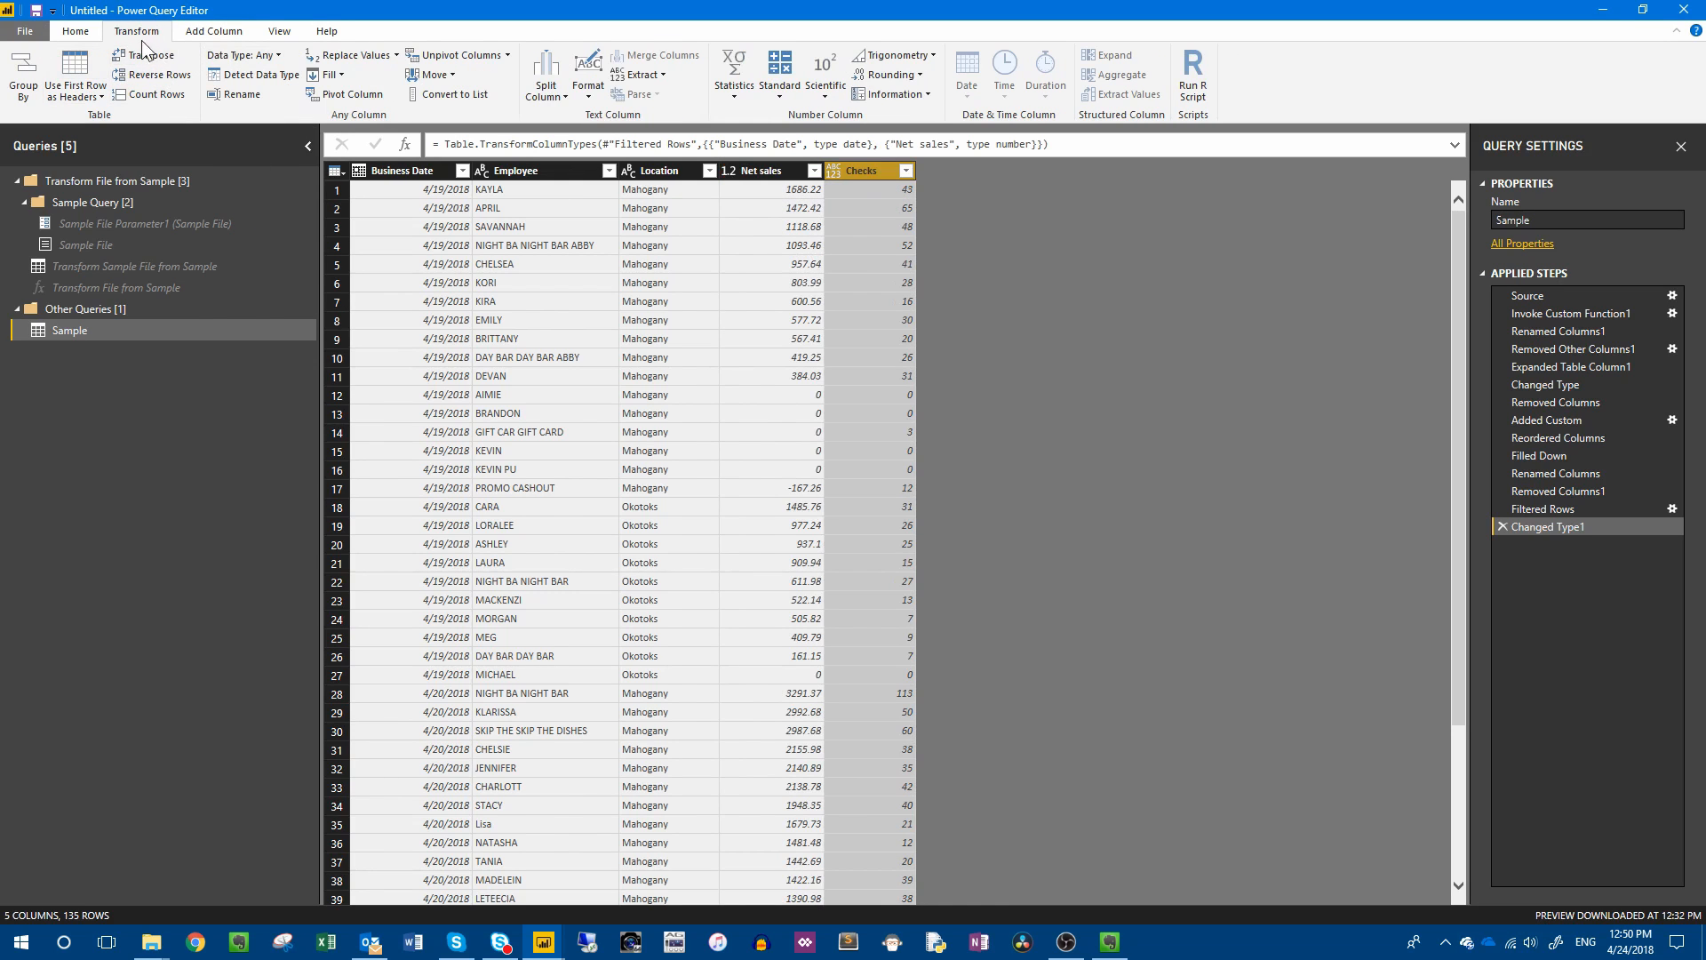
{"action": "left_click", "coordinate": [241, 56]}
{"action": "left_click", "coordinate": [307, 120]}
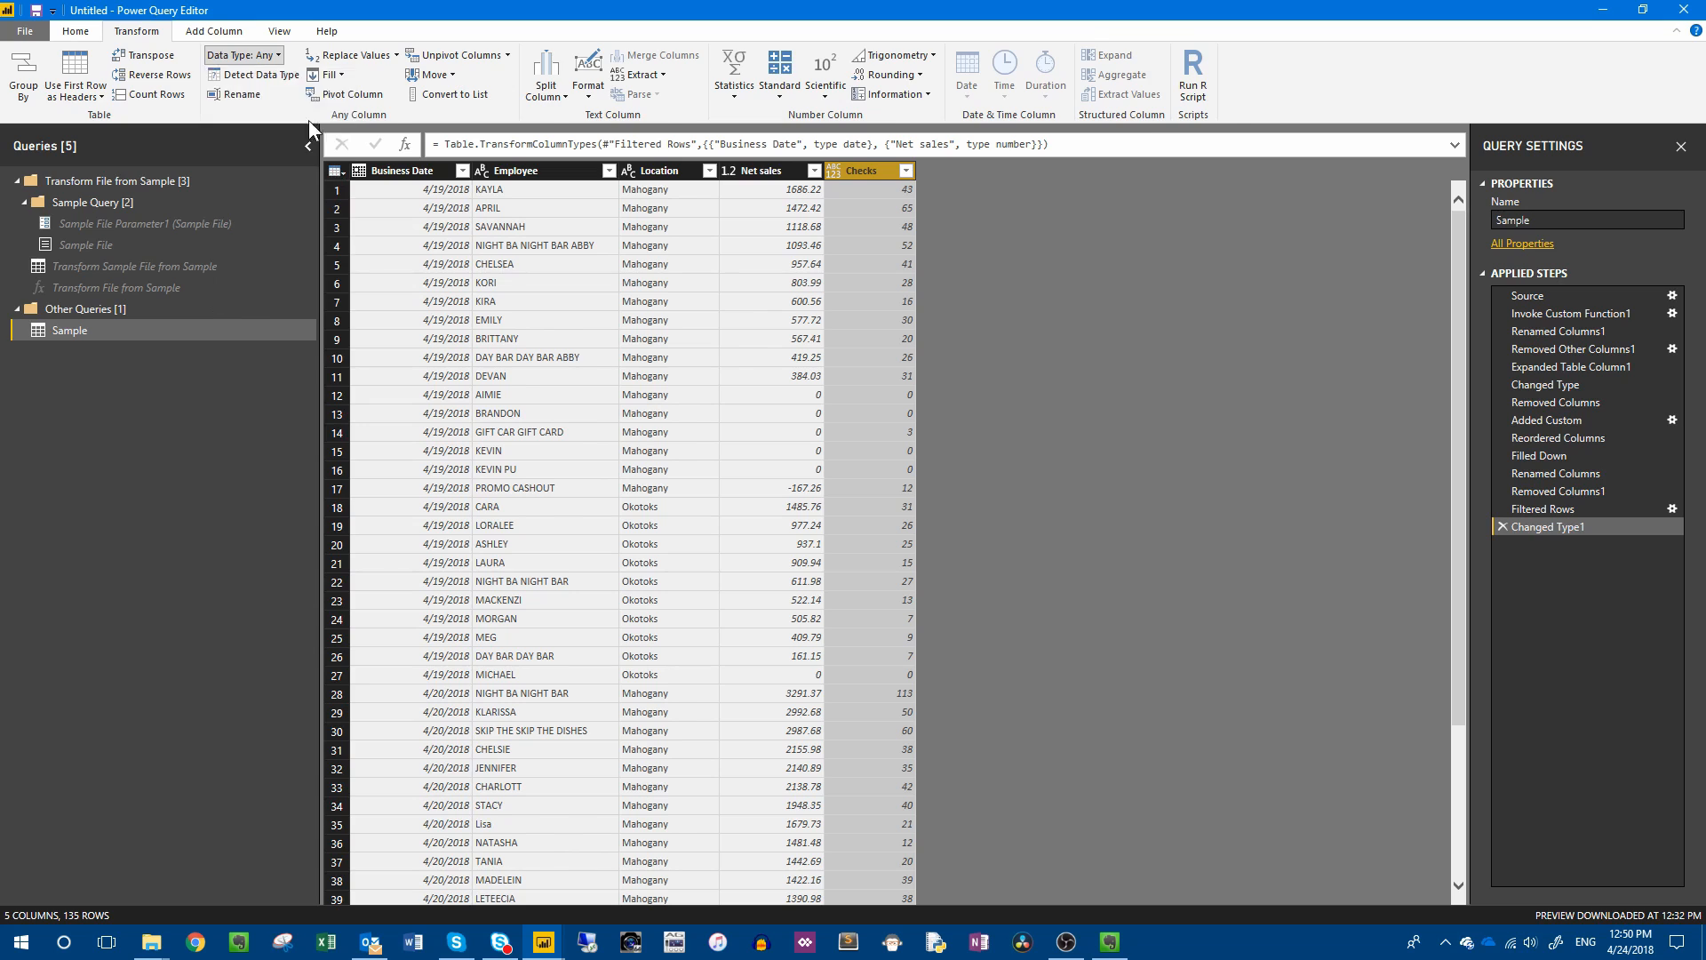
Apply the query changes and close the query editor to load the Sample table into the report.
{"action": "left_click", "coordinate": [75, 31]}
{"action": "left_click", "coordinate": [25, 94]}
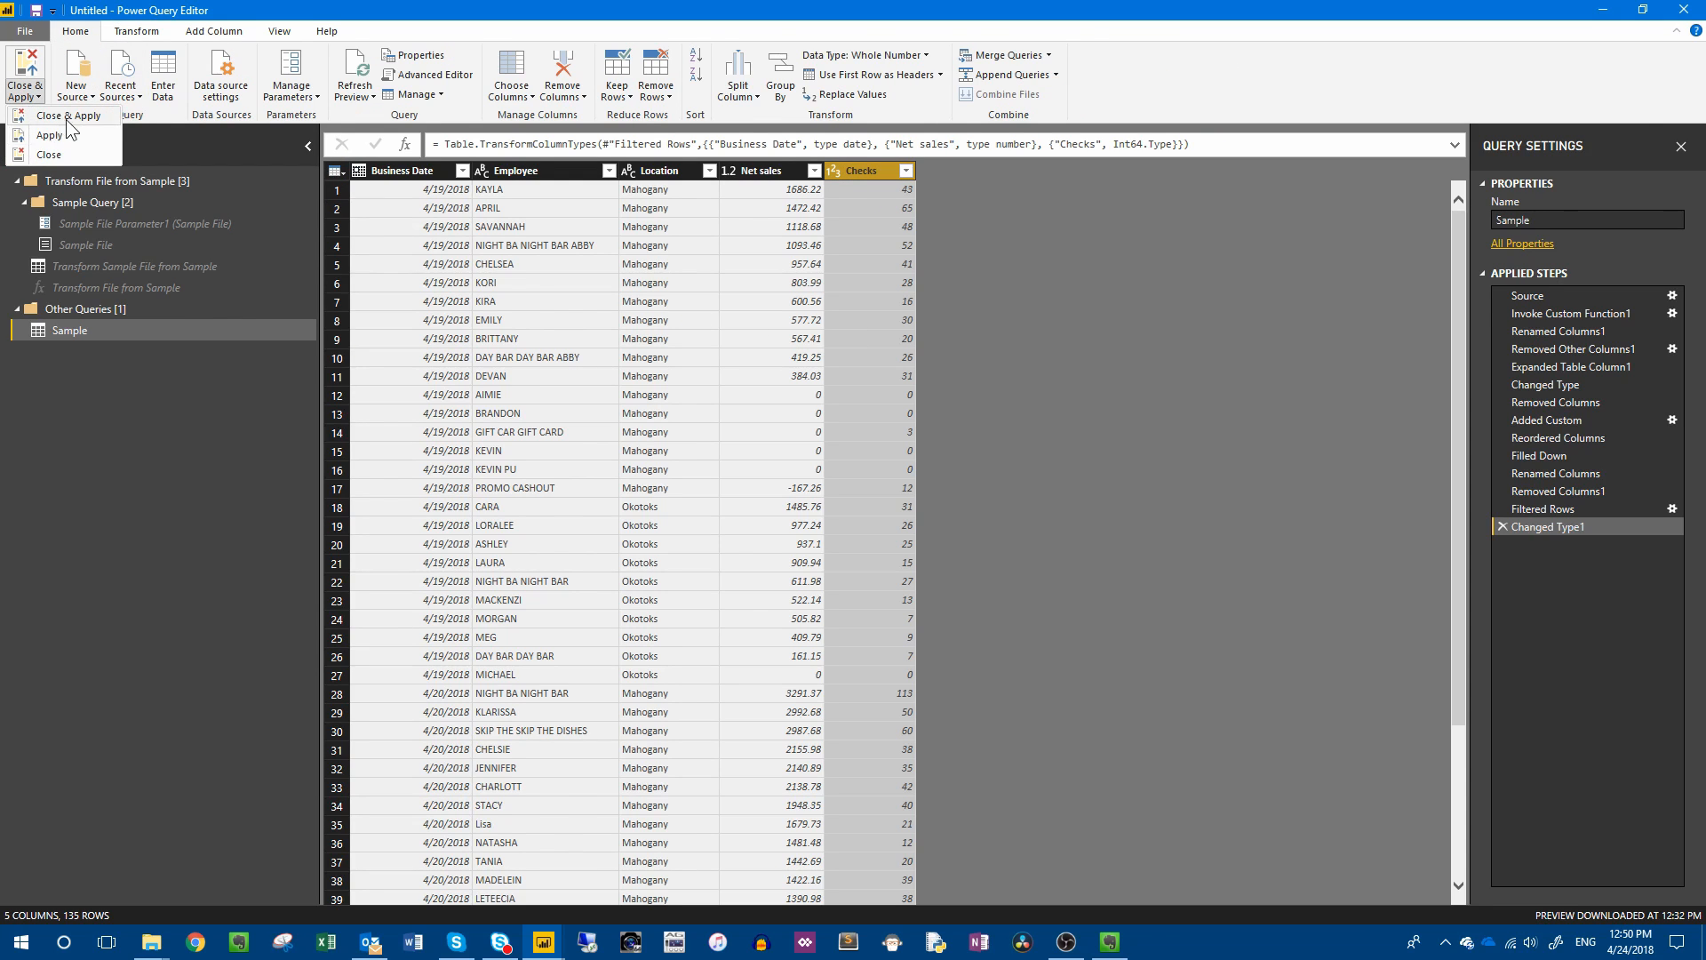
{"action": "left_click", "coordinate": [67, 115]}
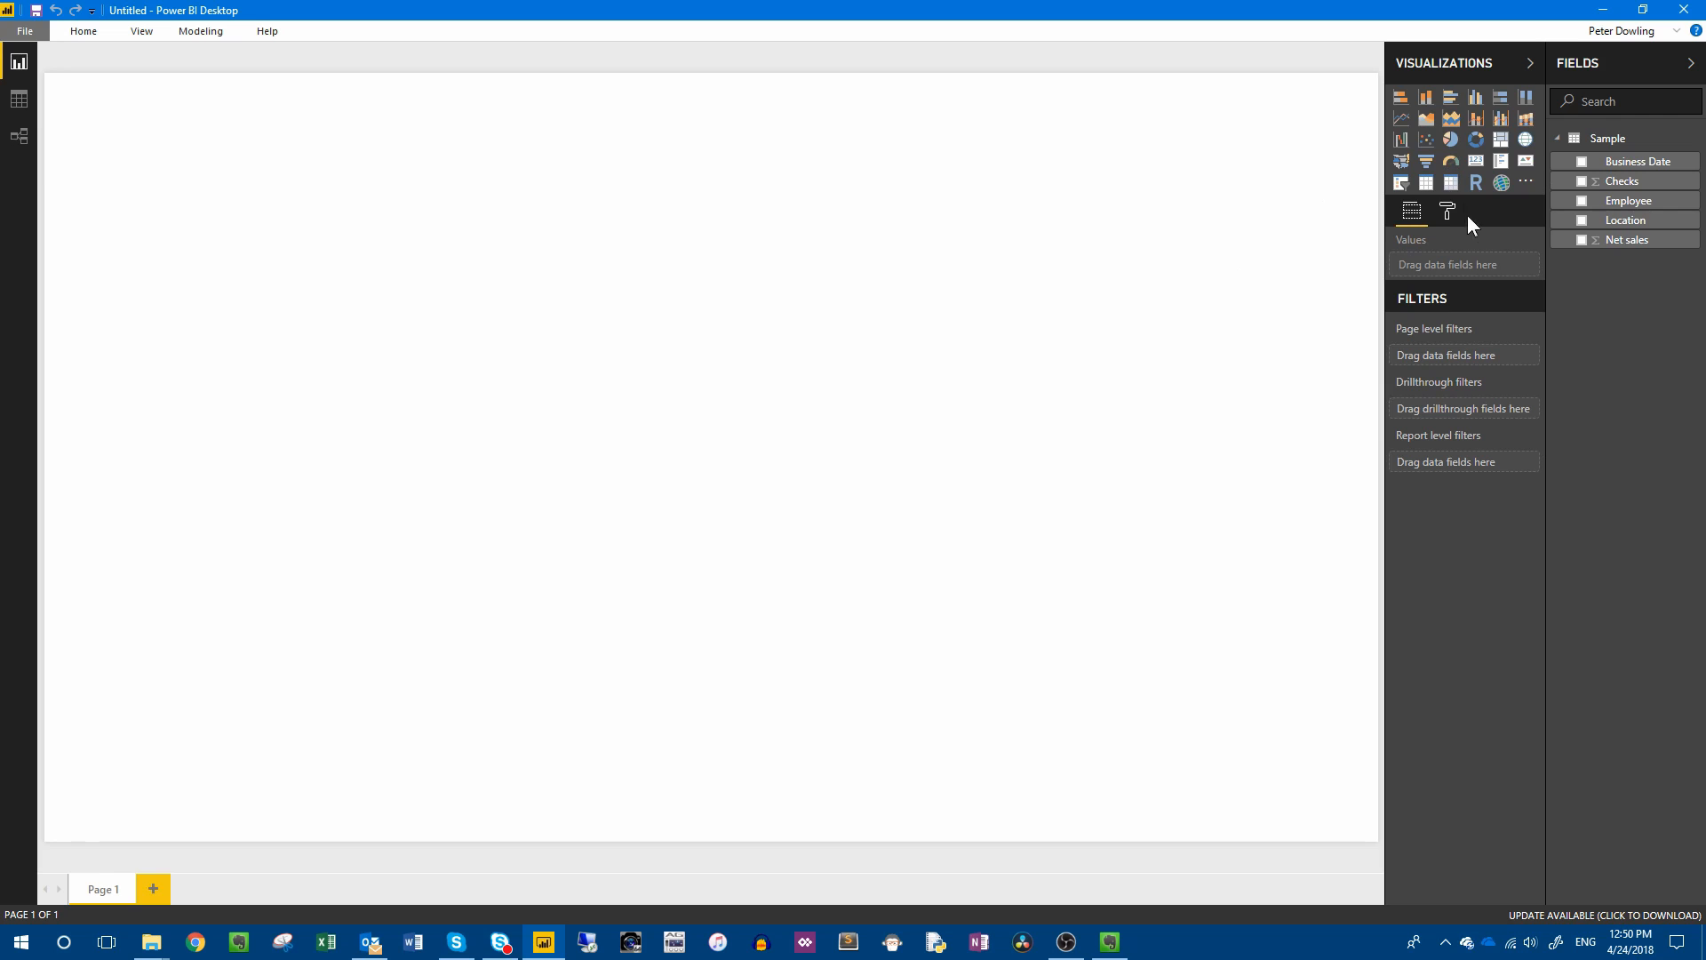
Add a wide clustered column chart across the upper part of the report page with Net sales as its value.
{"action": "left_click", "coordinate": [1475, 97]}
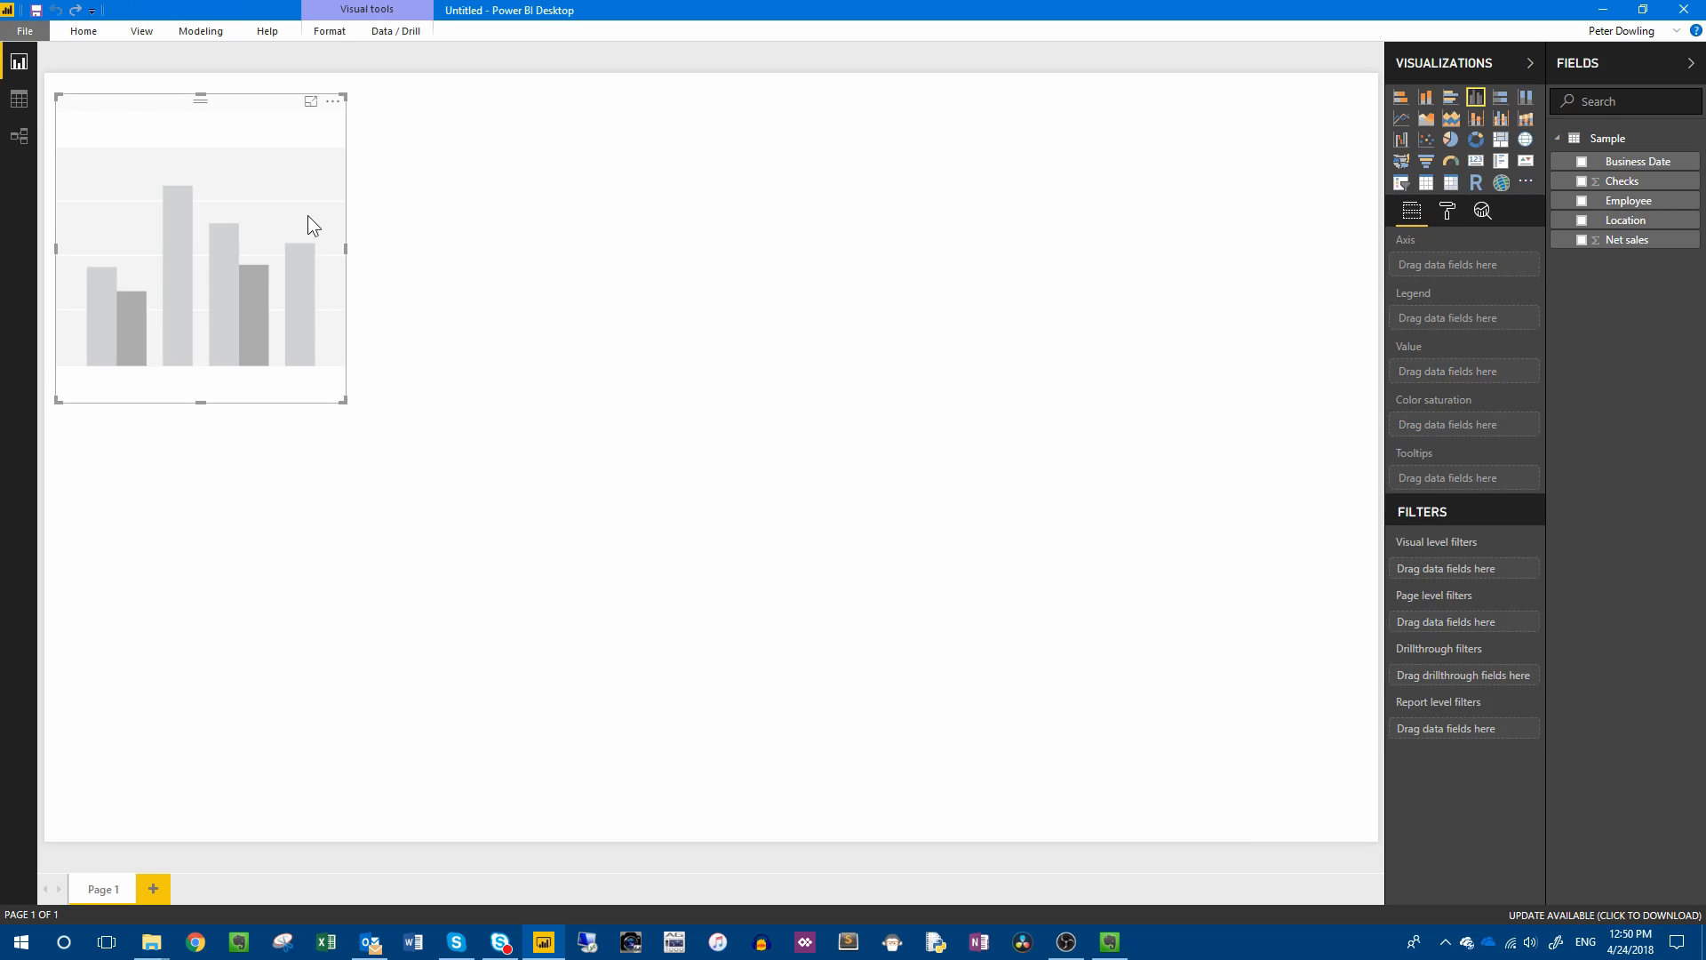
{"action": "left_click_drag", "start_coordinate": [345, 249], "coordinate": [1036, 247]}
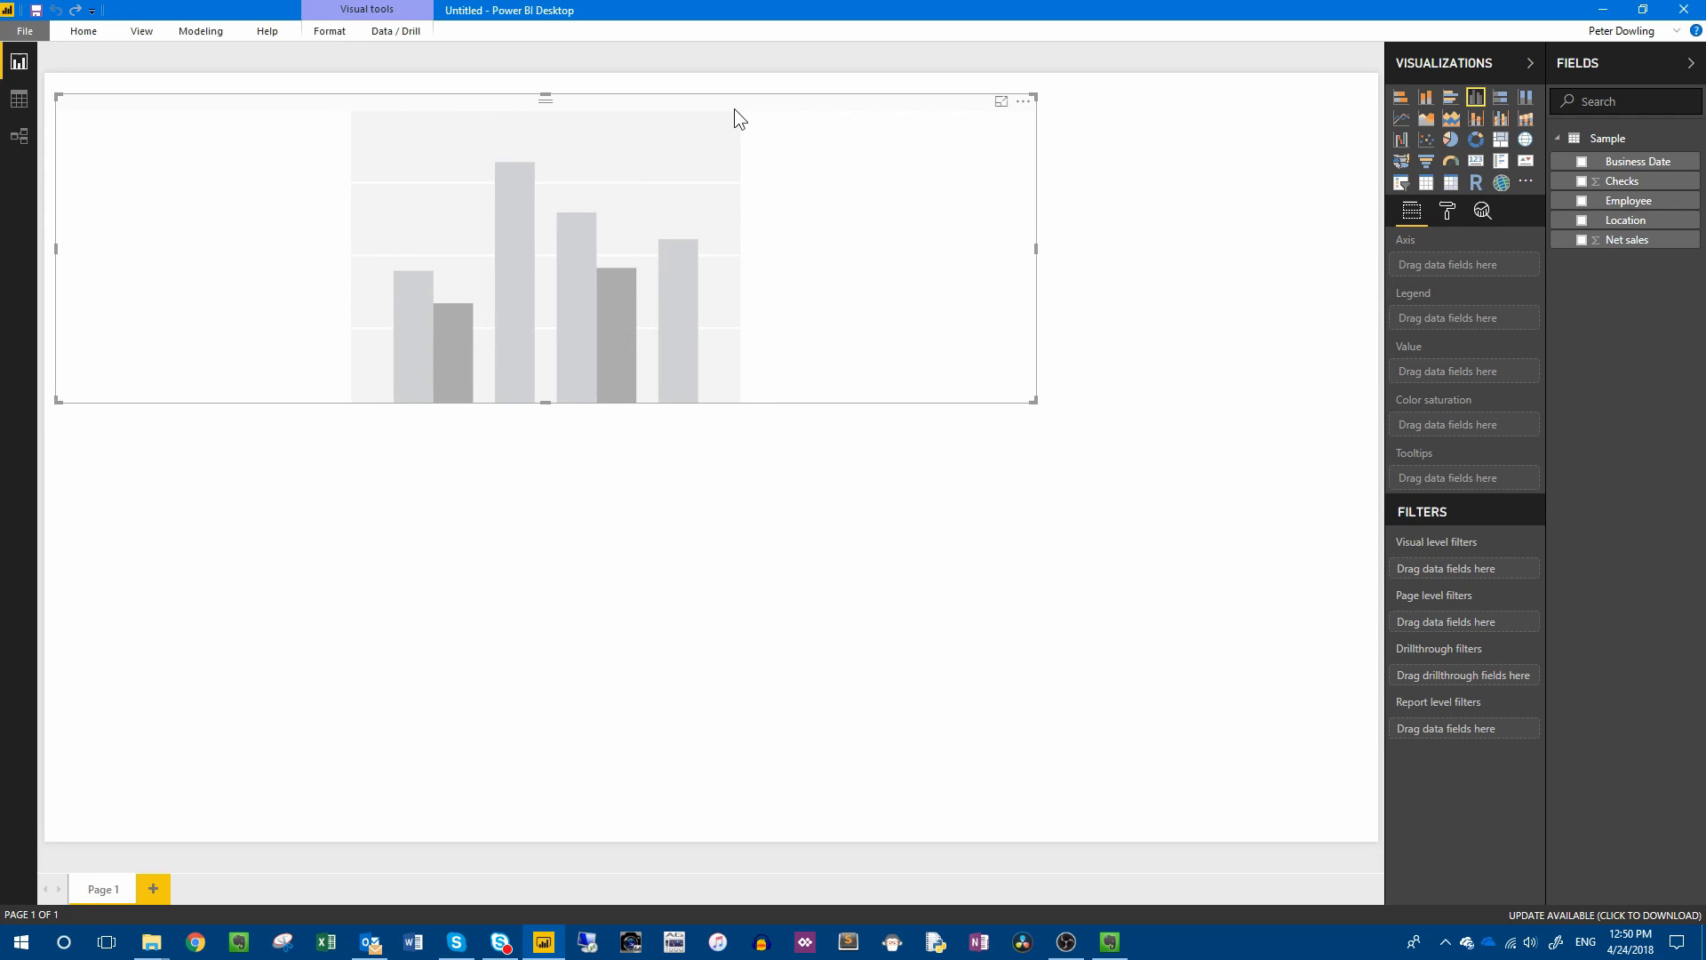
{"action": "left_click_drag", "start_coordinate": [736, 115], "coordinate": [781, 146]}
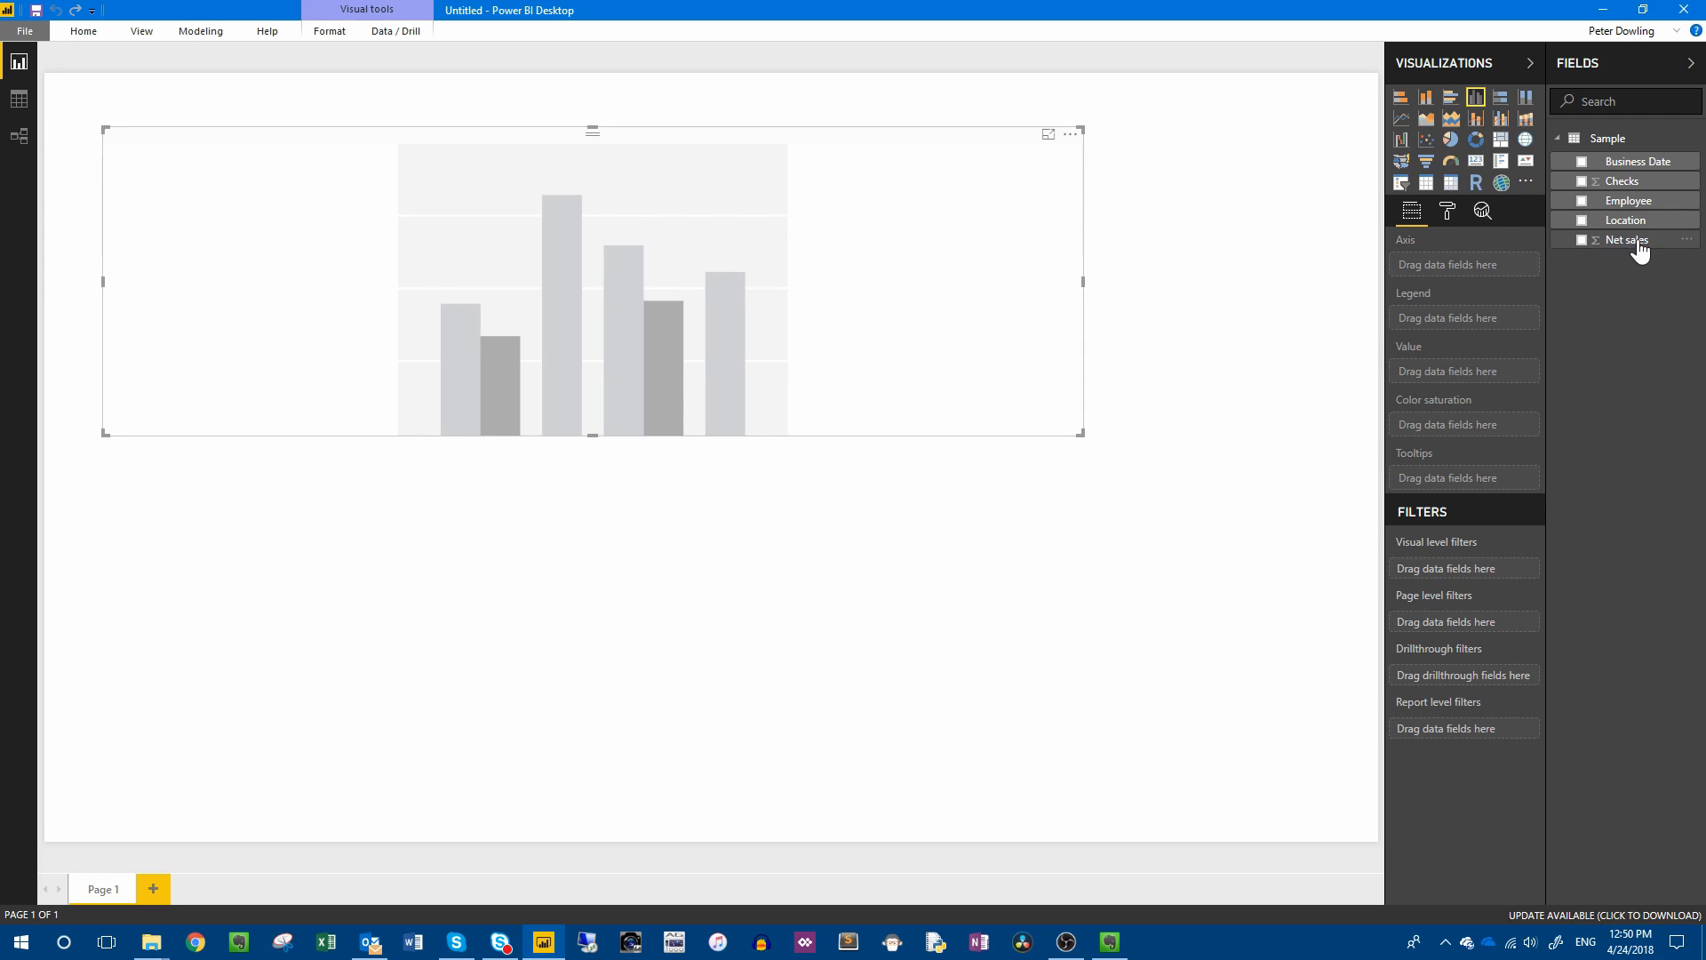
{"action": "left_click_drag", "start_coordinate": [1627, 240], "coordinate": [1490, 382]}
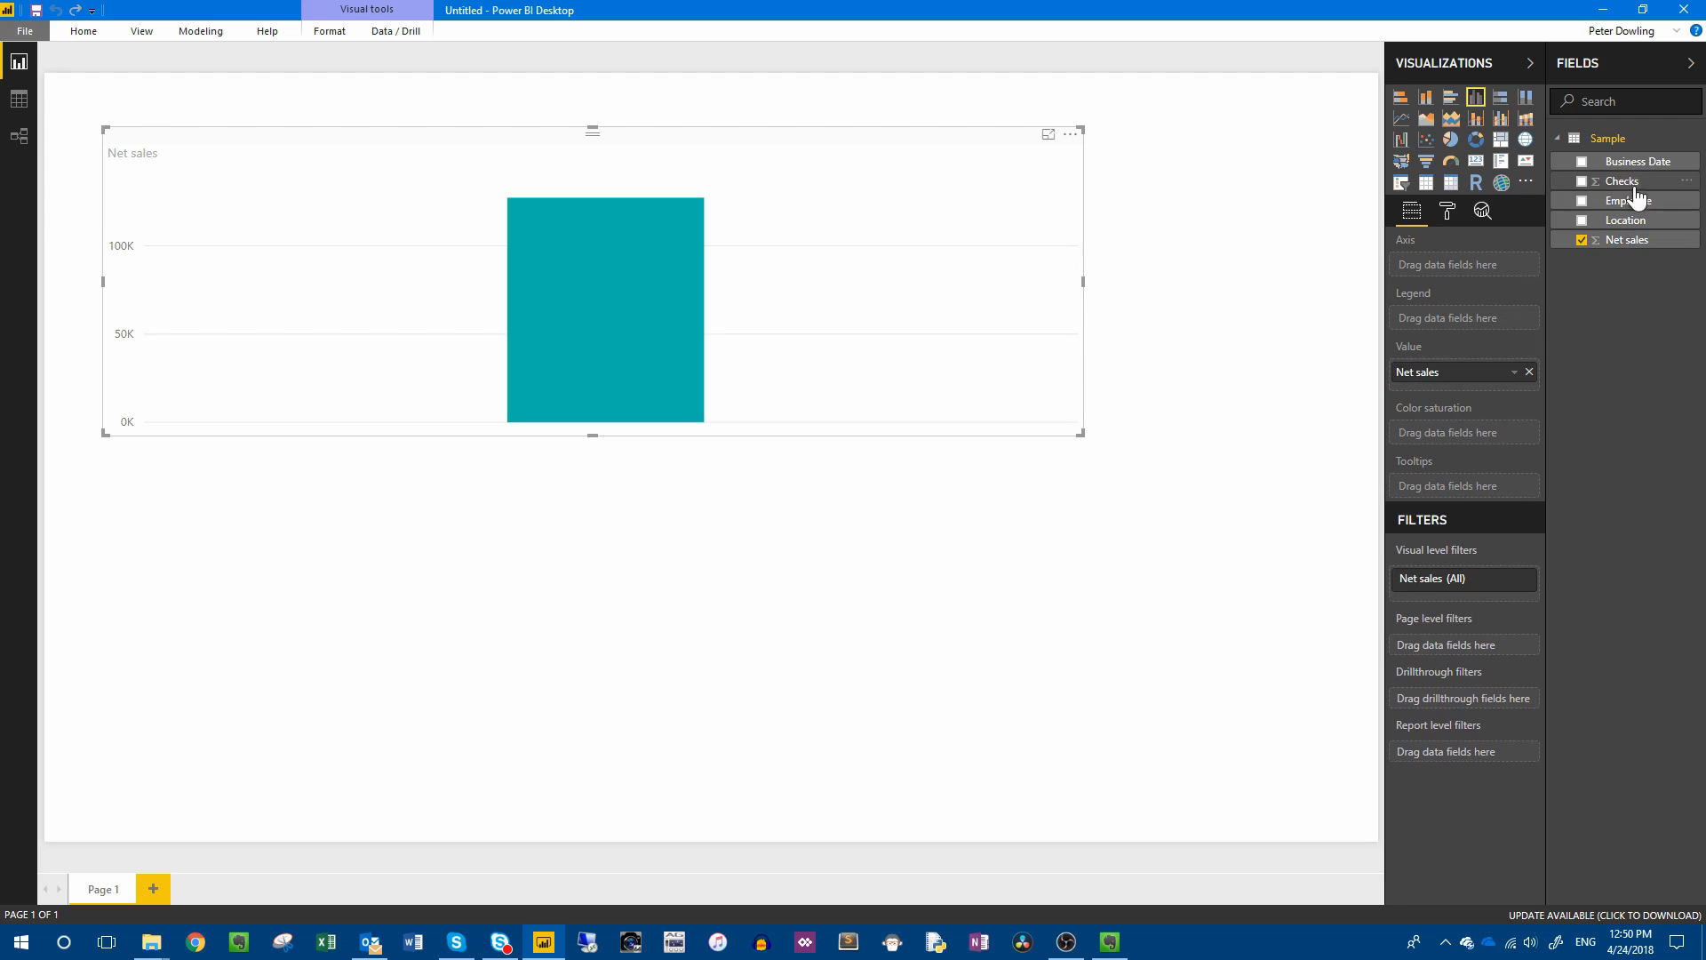
Put Business Date on the column chart's axis and remove the Year, Quarter and Month levels, keeping only Day.
{"action": "left_click_drag", "start_coordinate": [1635, 163], "coordinate": [1482, 264]}
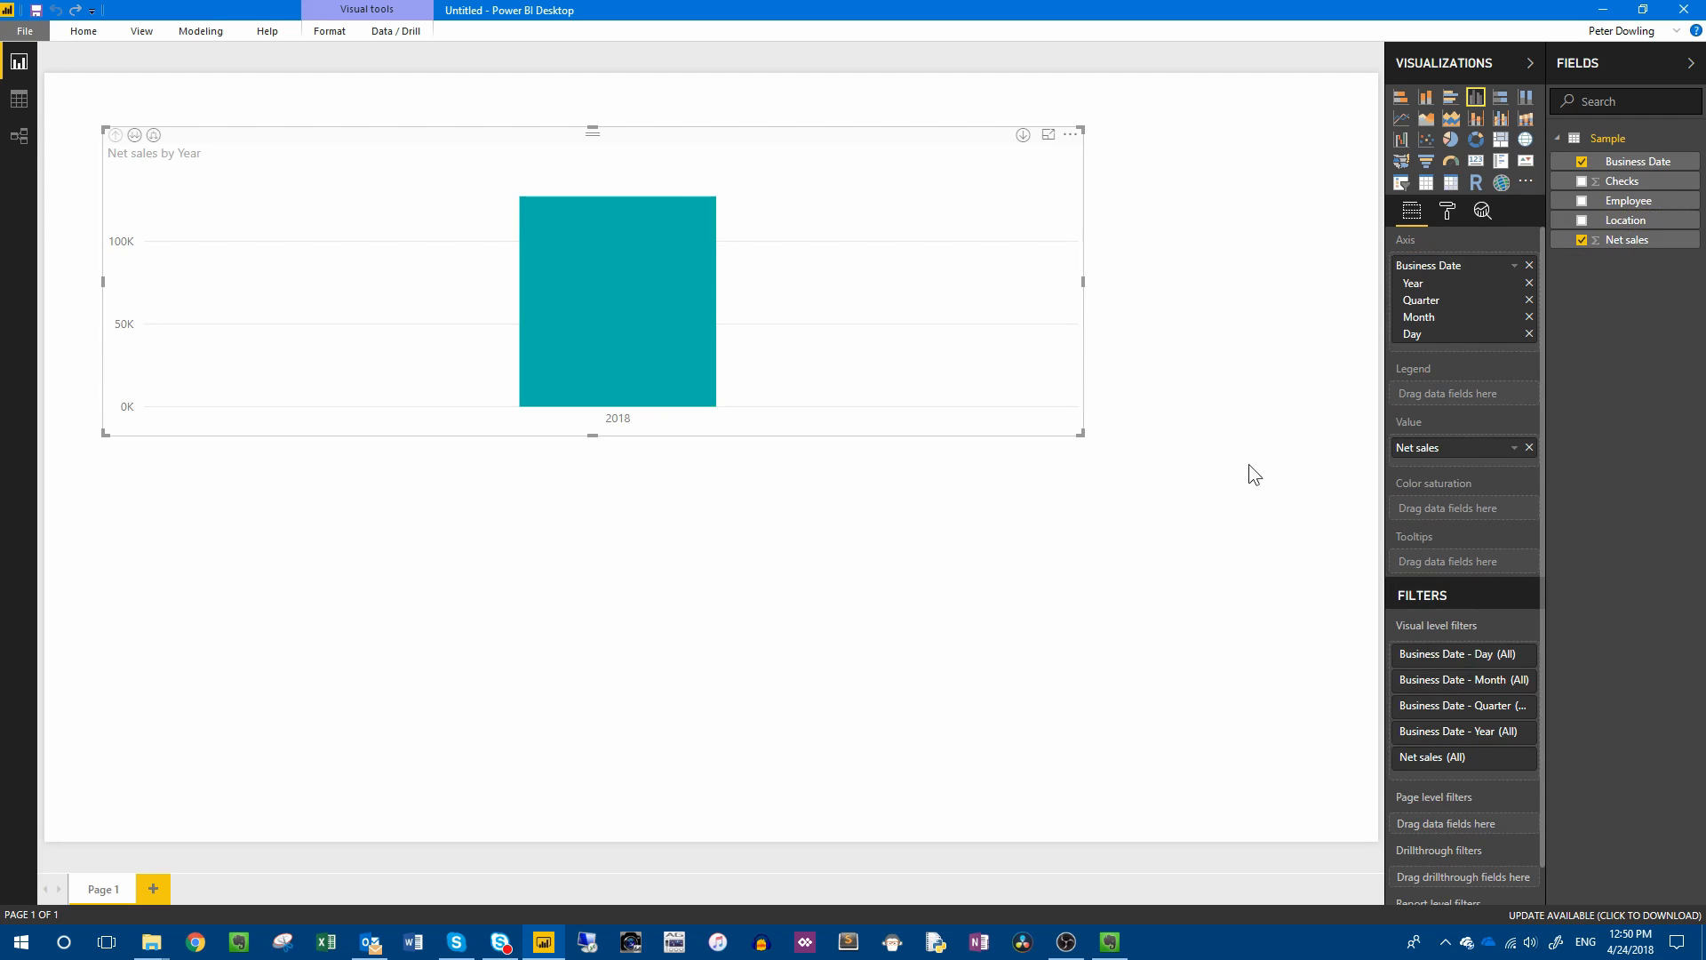
{"action": "left_click", "coordinate": [1530, 283]}
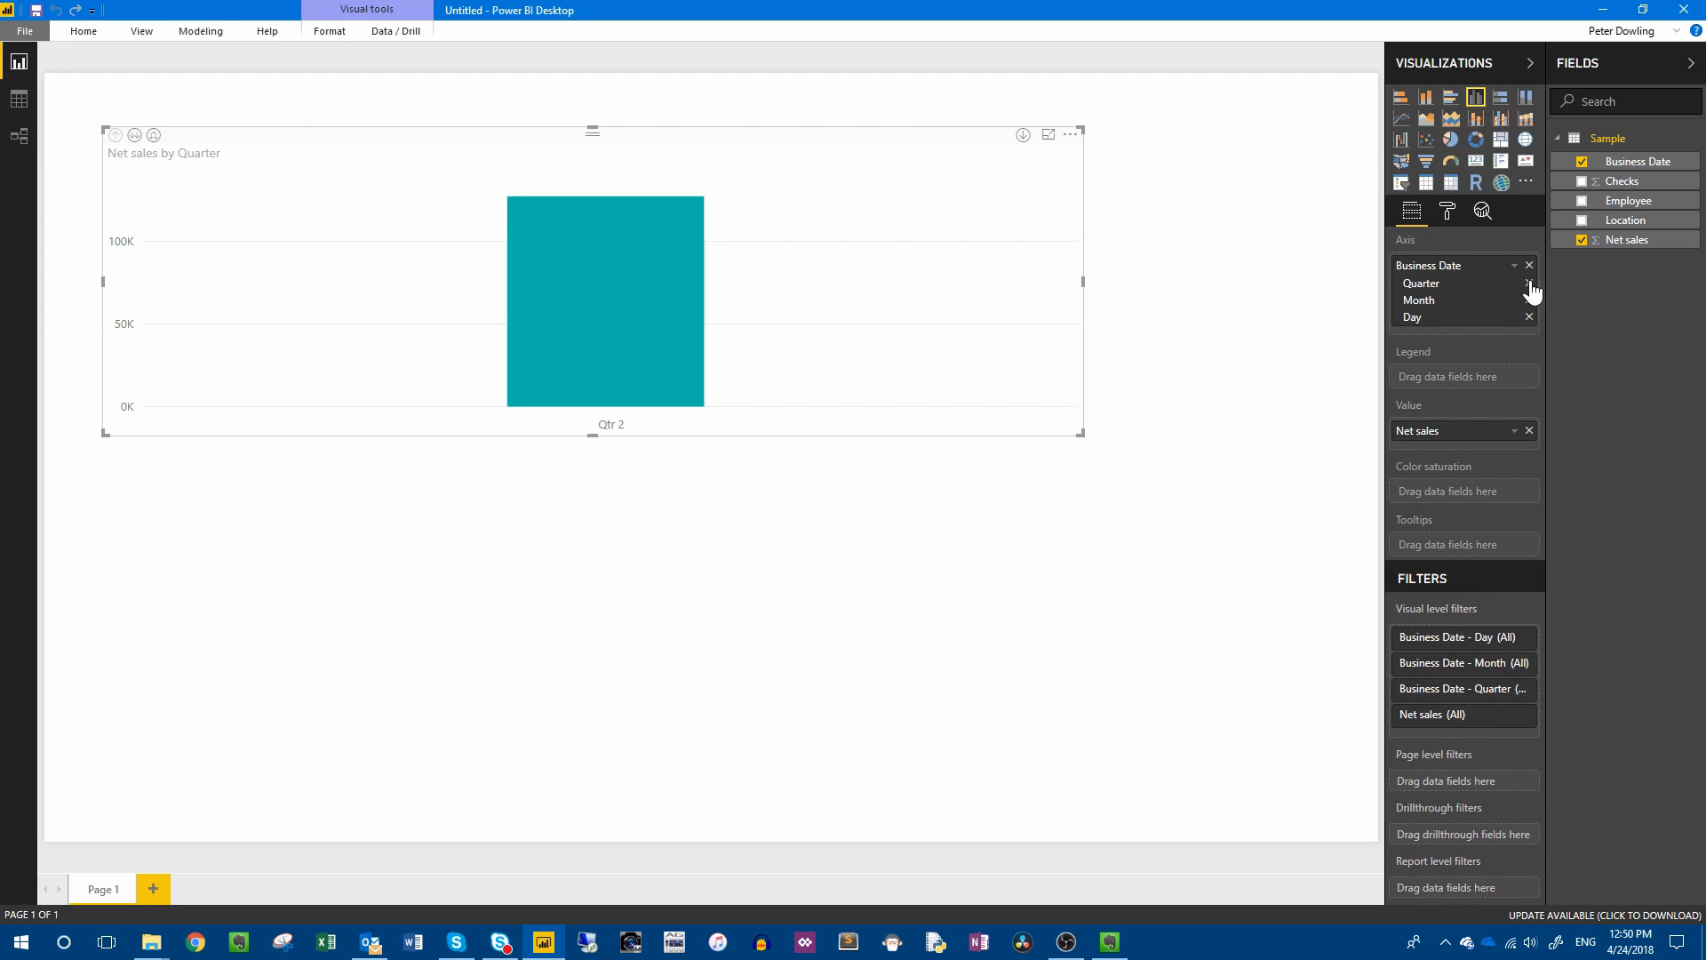
{"action": "left_click", "coordinate": [1530, 284]}
{"action": "left_click", "coordinate": [1529, 283]}
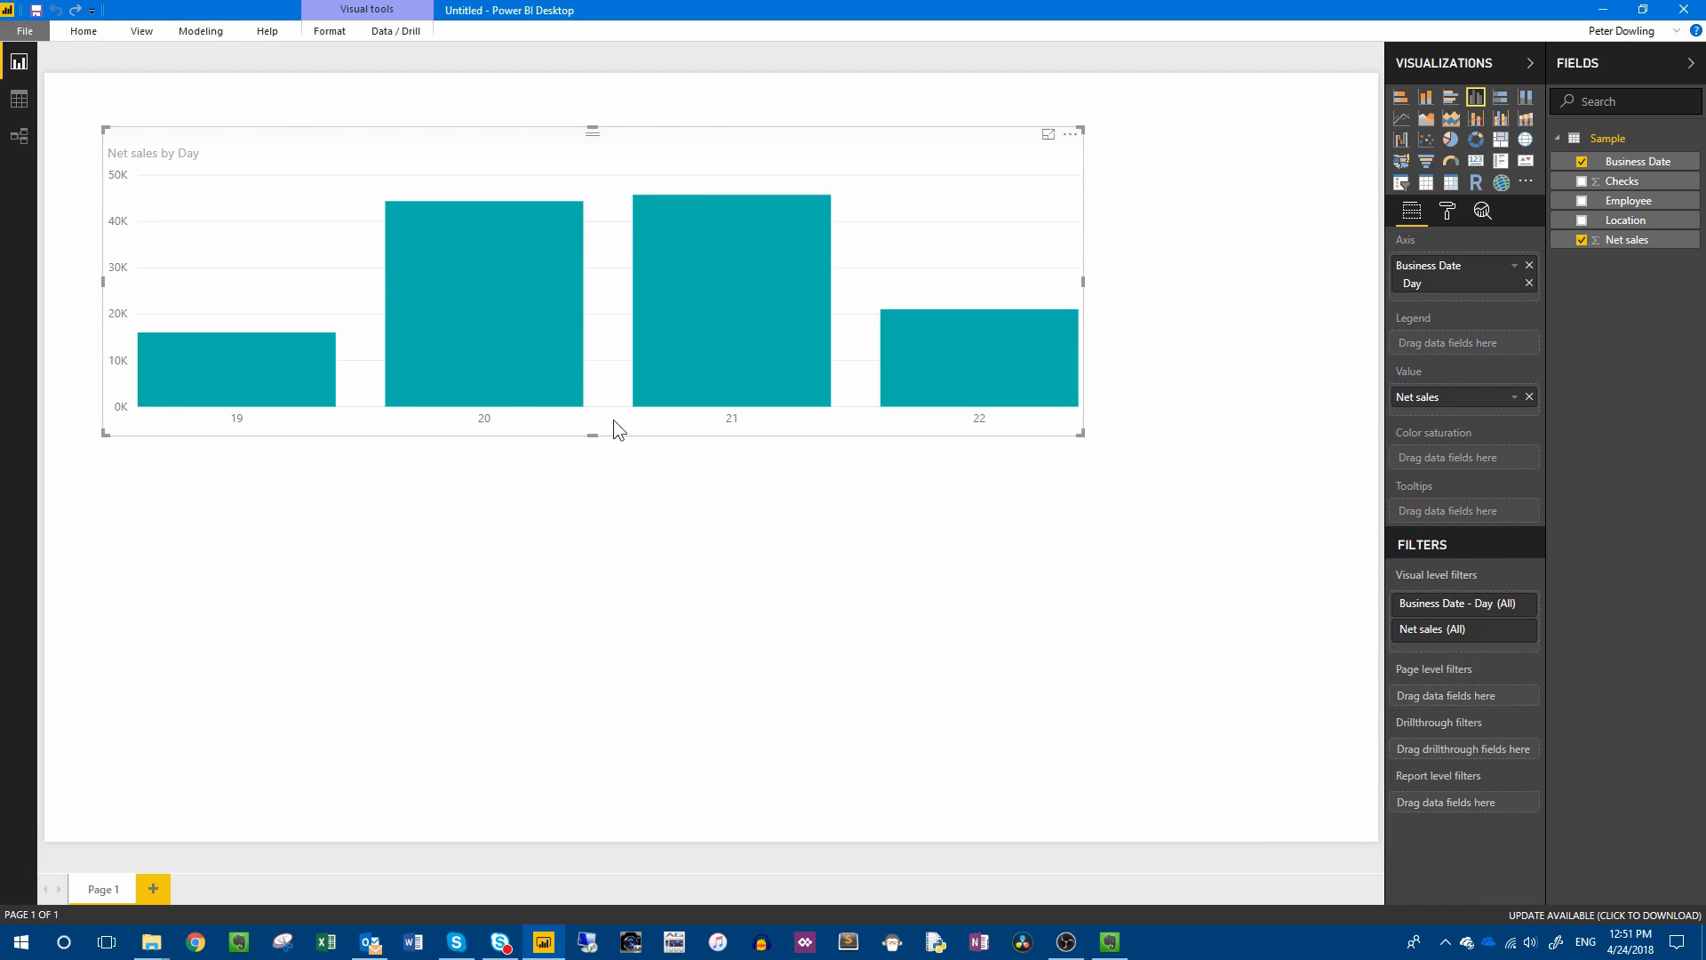
Widen the chart to almost the full page width and switch its axis from the date hierarchy to plain Business Date.
{"action": "left_click_drag", "start_coordinate": [1083, 281], "coordinate": [1294, 274]}
{"action": "left_click", "coordinate": [220, 448]}
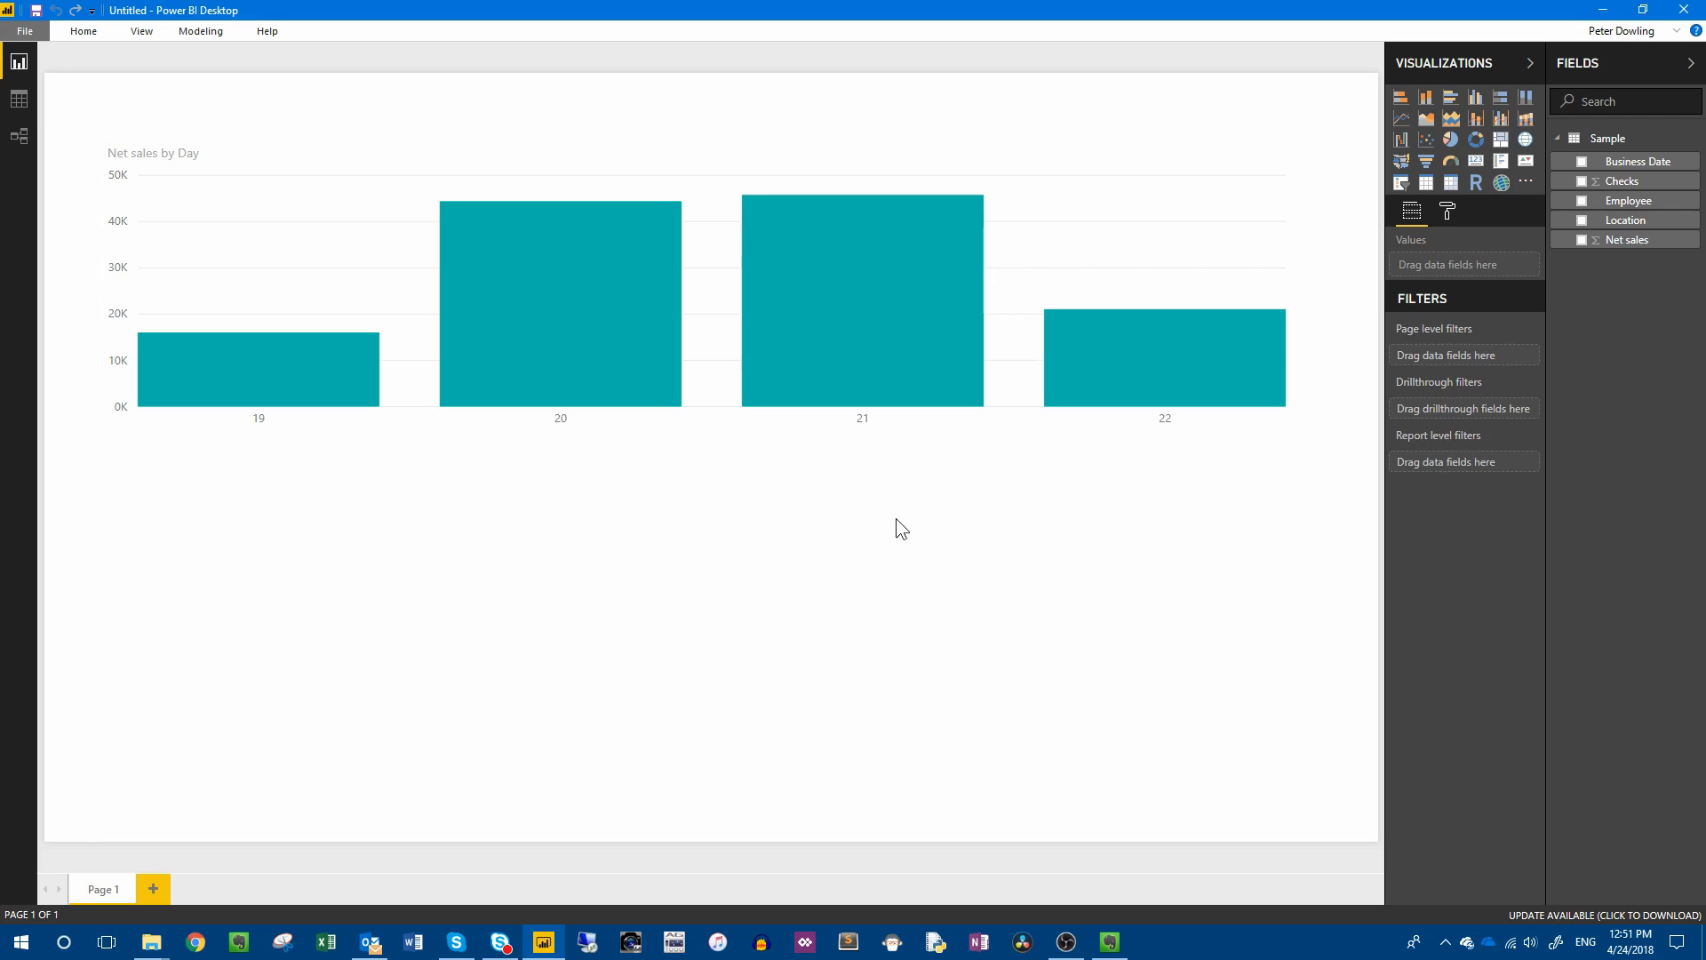
{"action": "left_click", "coordinate": [898, 136]}
{"action": "left_click", "coordinate": [1520, 267]}
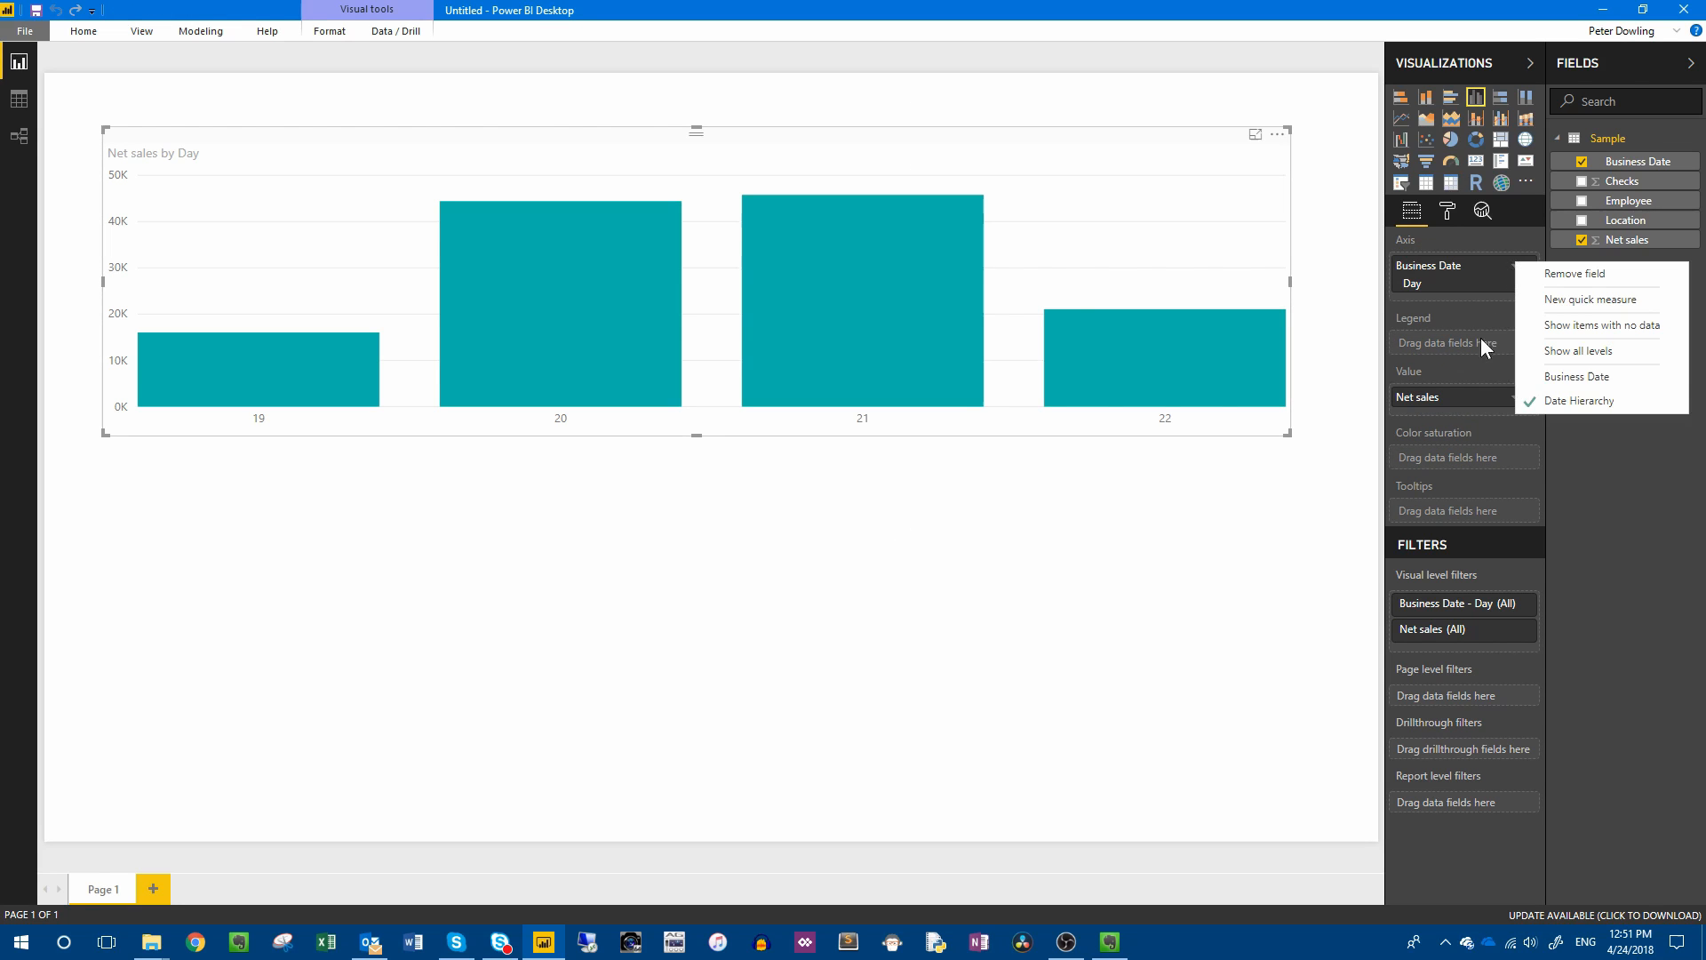
{"action": "left_click", "coordinate": [1577, 380]}
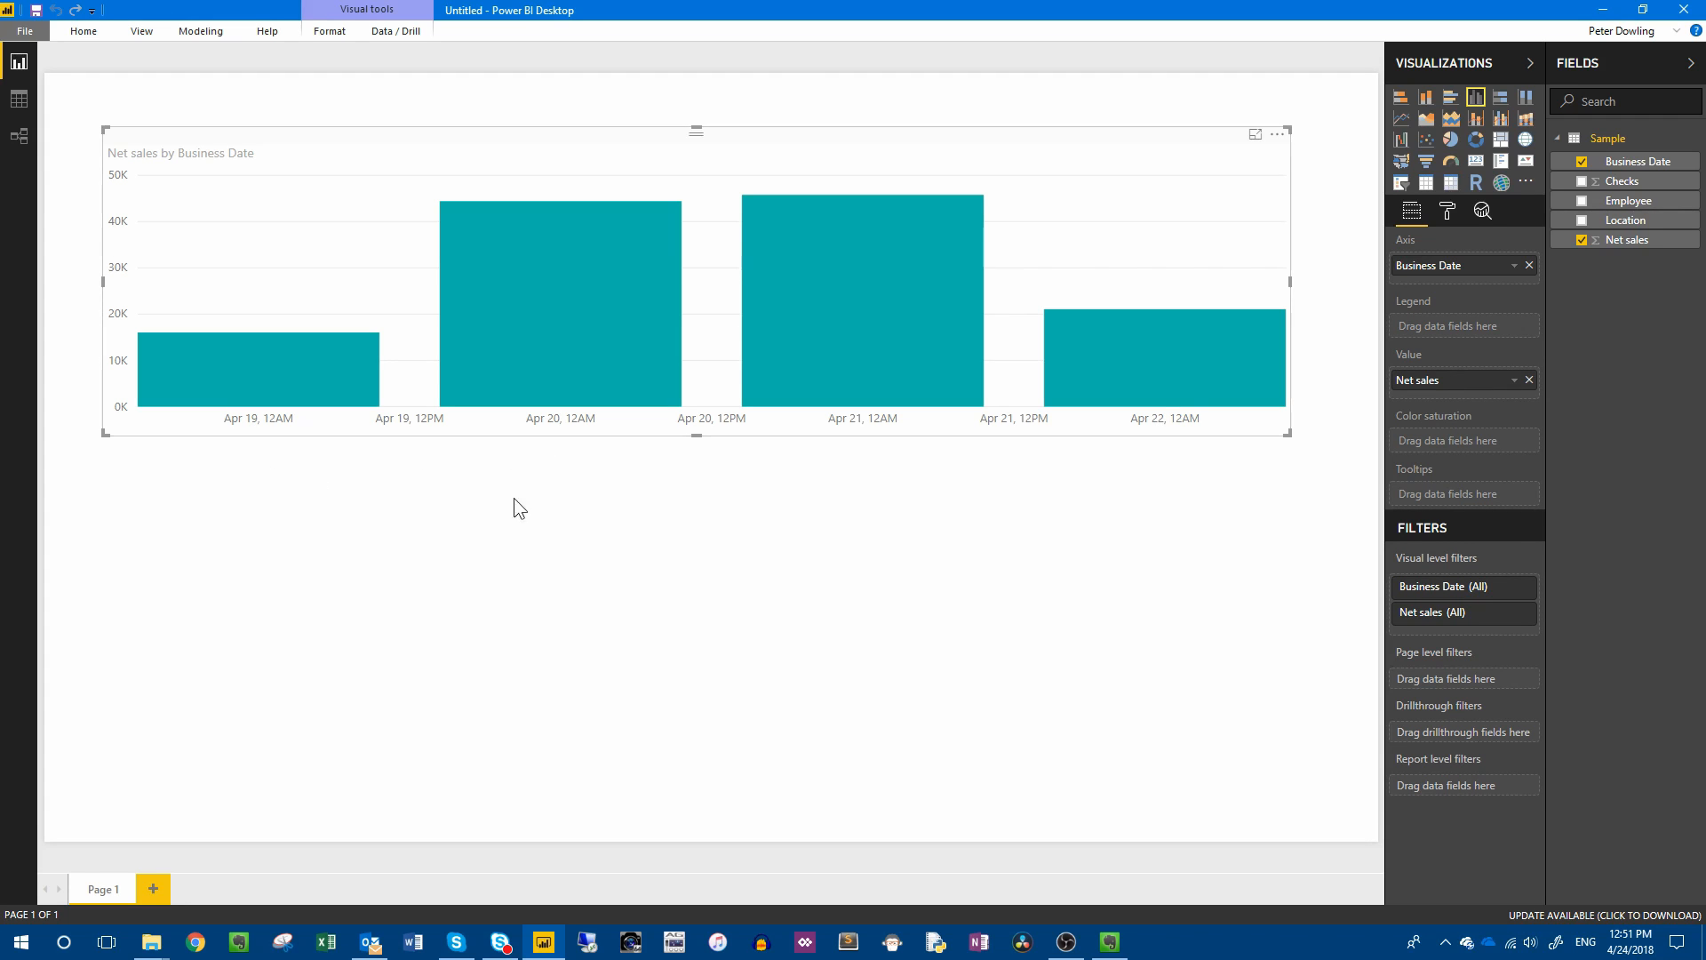
Move the net sales chart up into the upper-left corner of the report page and deselect it.
{"action": "left_click", "coordinate": [487, 537]}
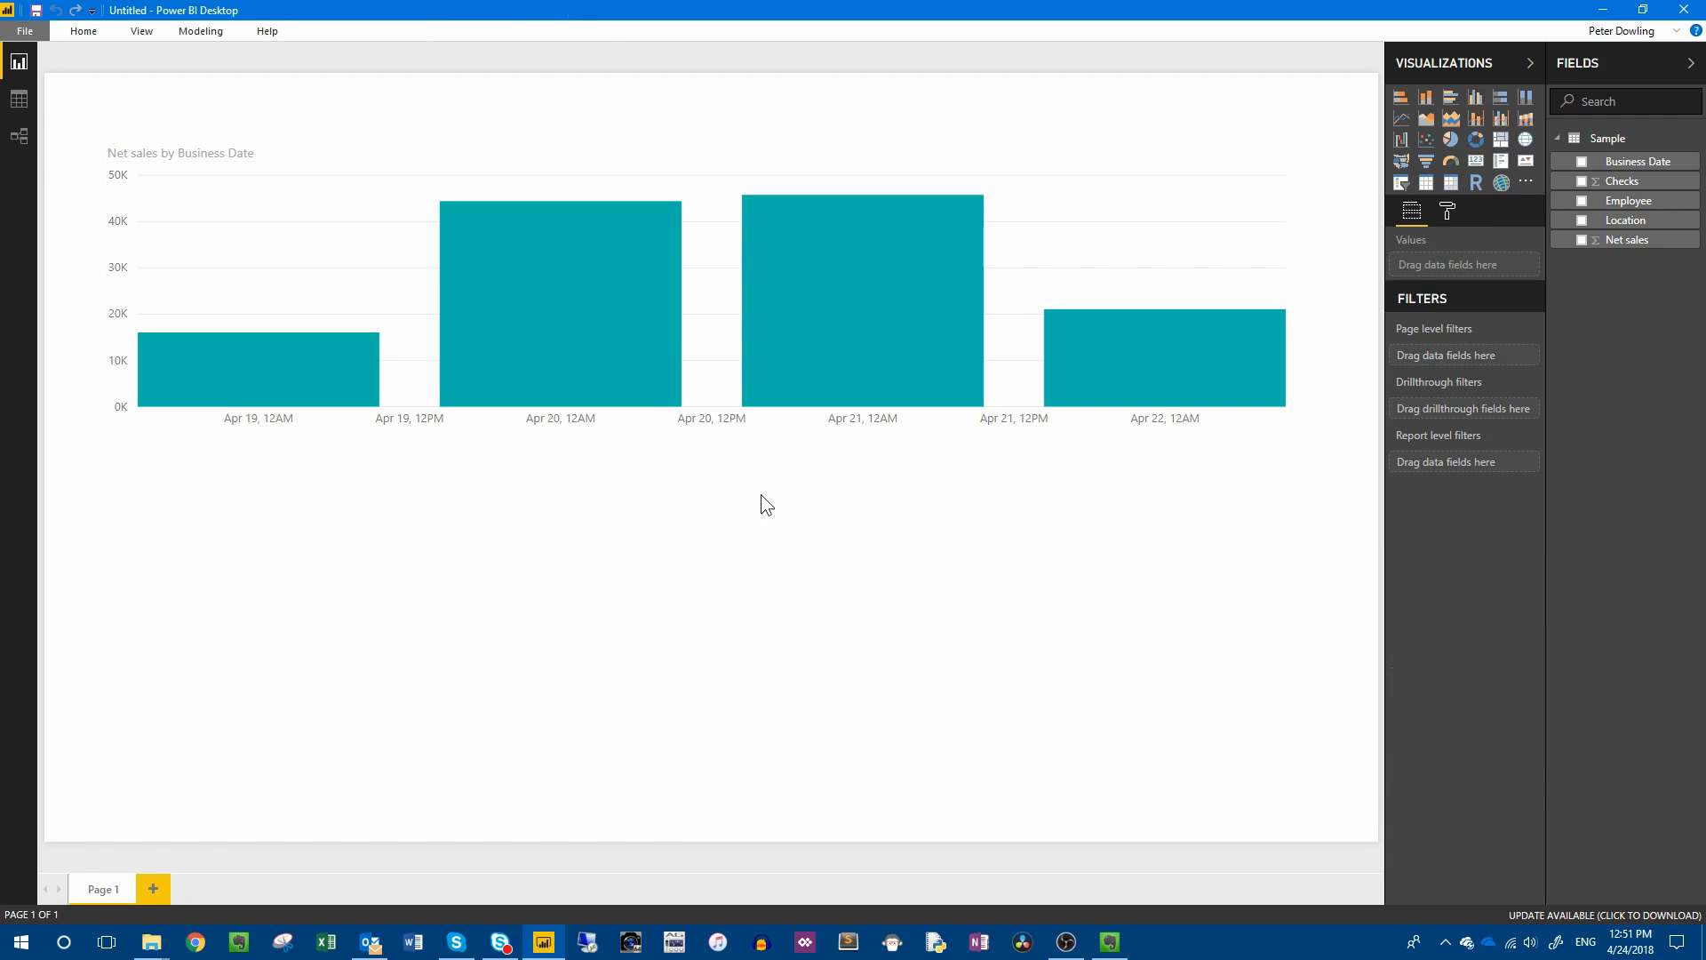
{"action": "left_click_drag", "start_coordinate": [626, 137], "coordinate": [604, 88]}
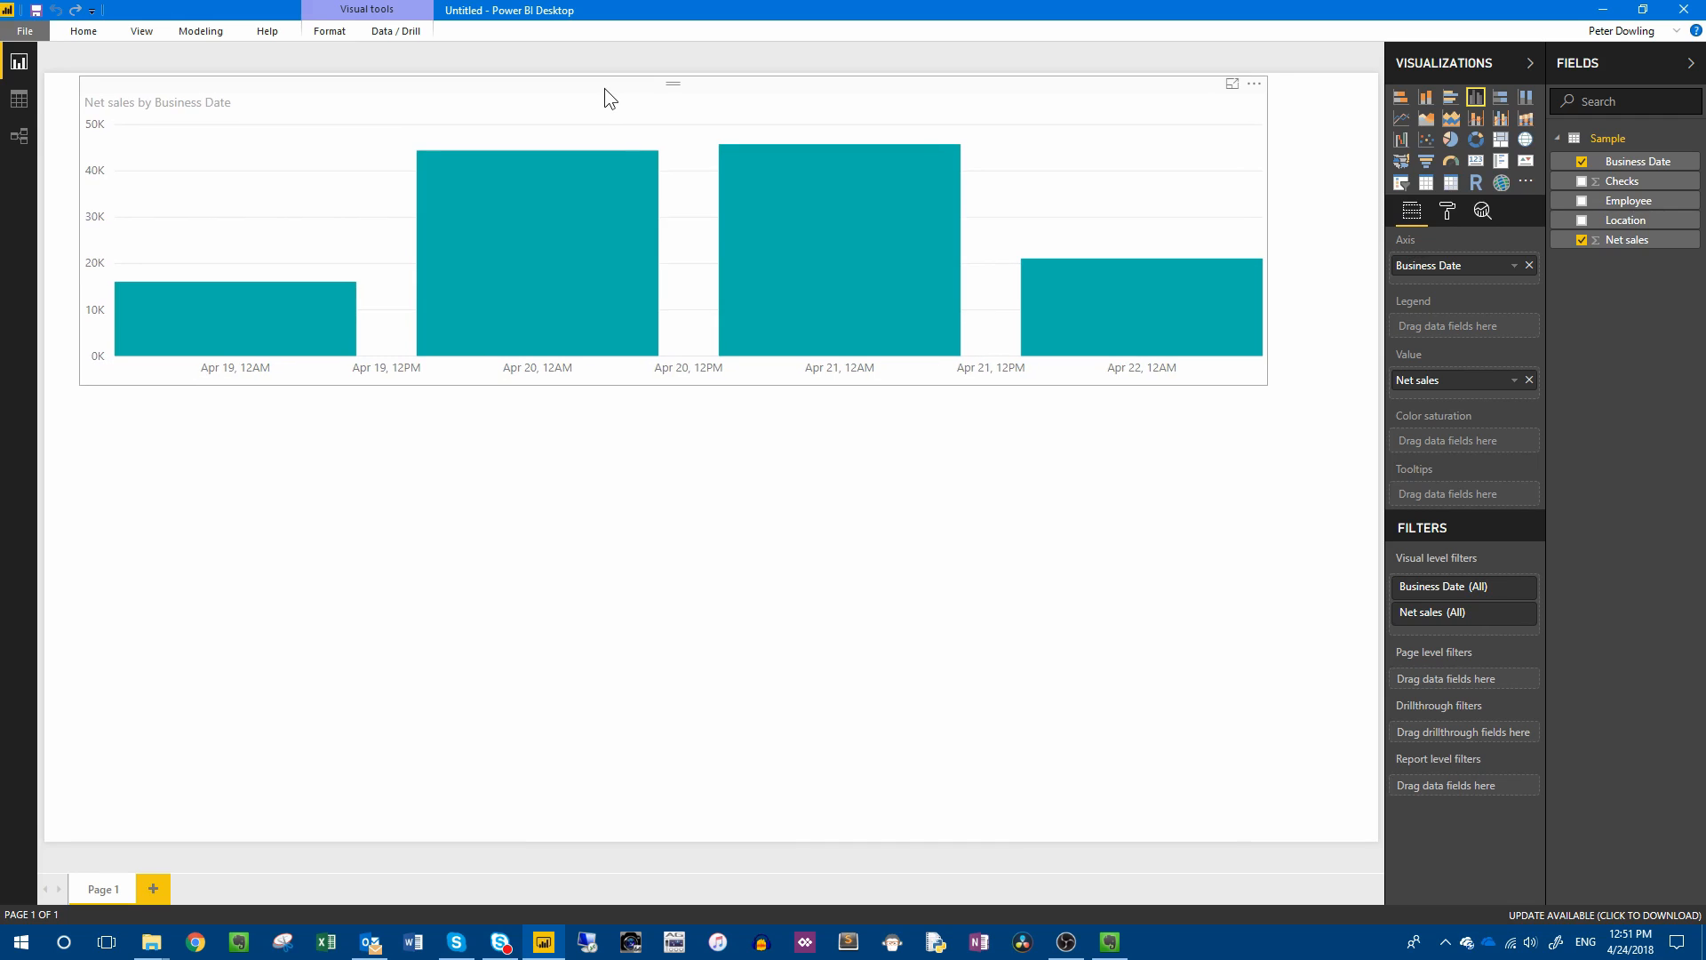
{"action": "left_click", "coordinate": [603, 518]}
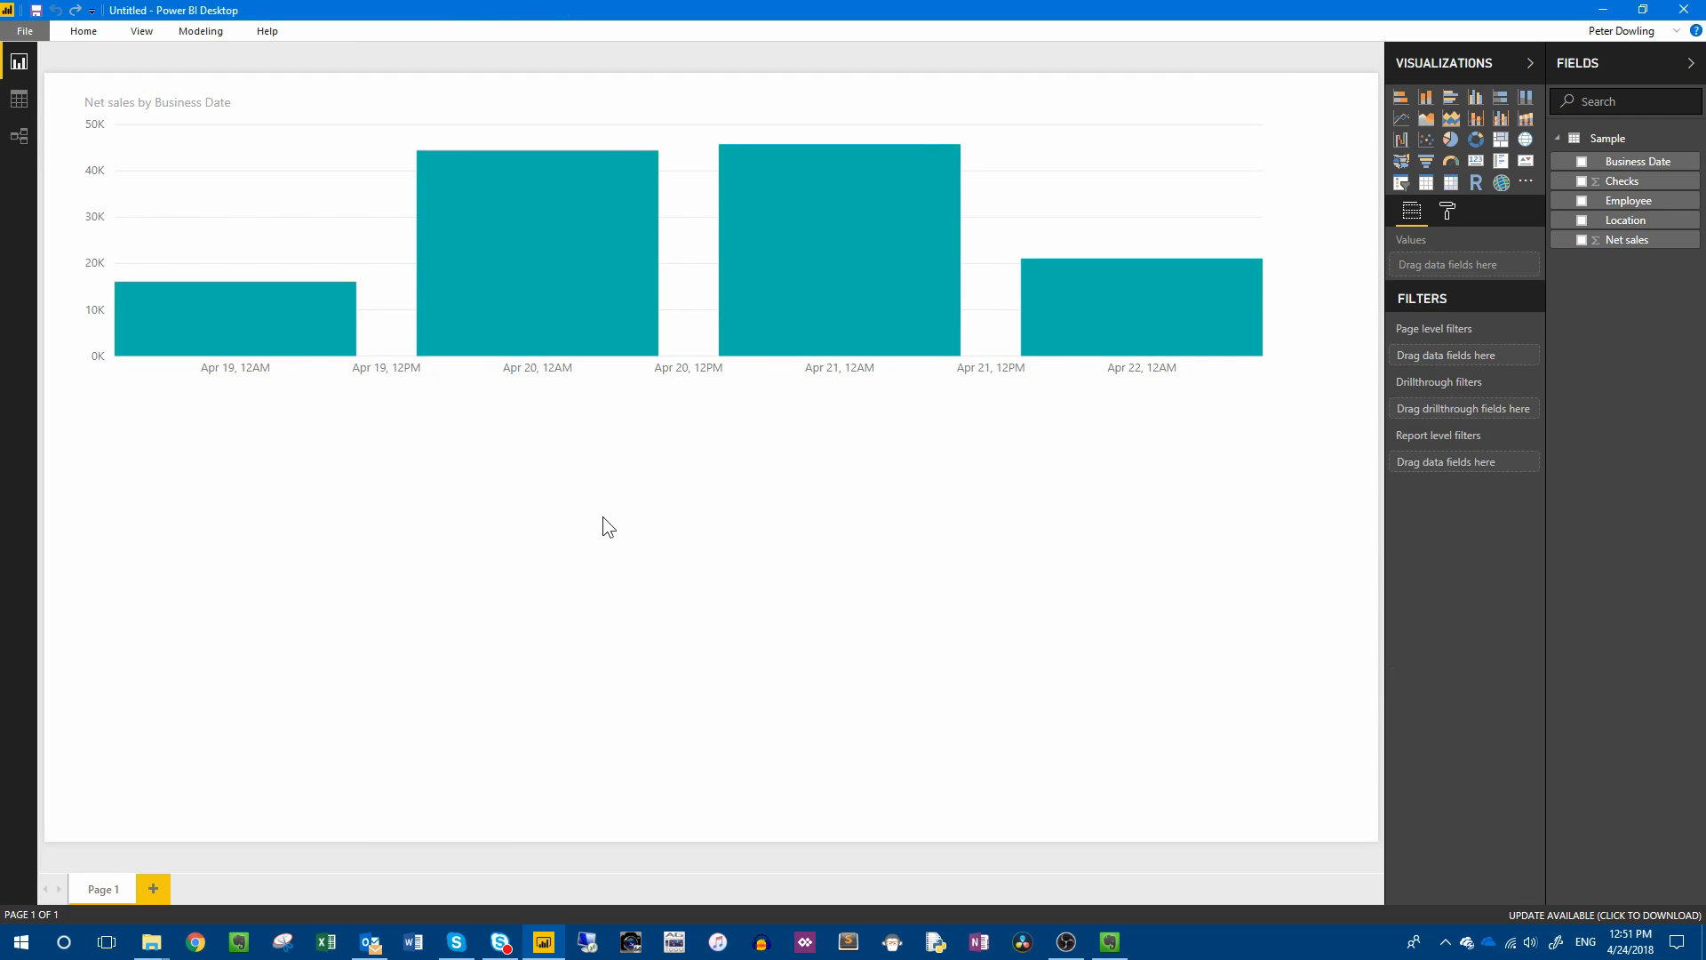
Add a Location slicer below the chart and shrink it to a small box around its options.
{"action": "left_click", "coordinate": [1400, 182]}
{"action": "left_click_drag", "start_coordinate": [846, 401], "coordinate": [848, 533]}
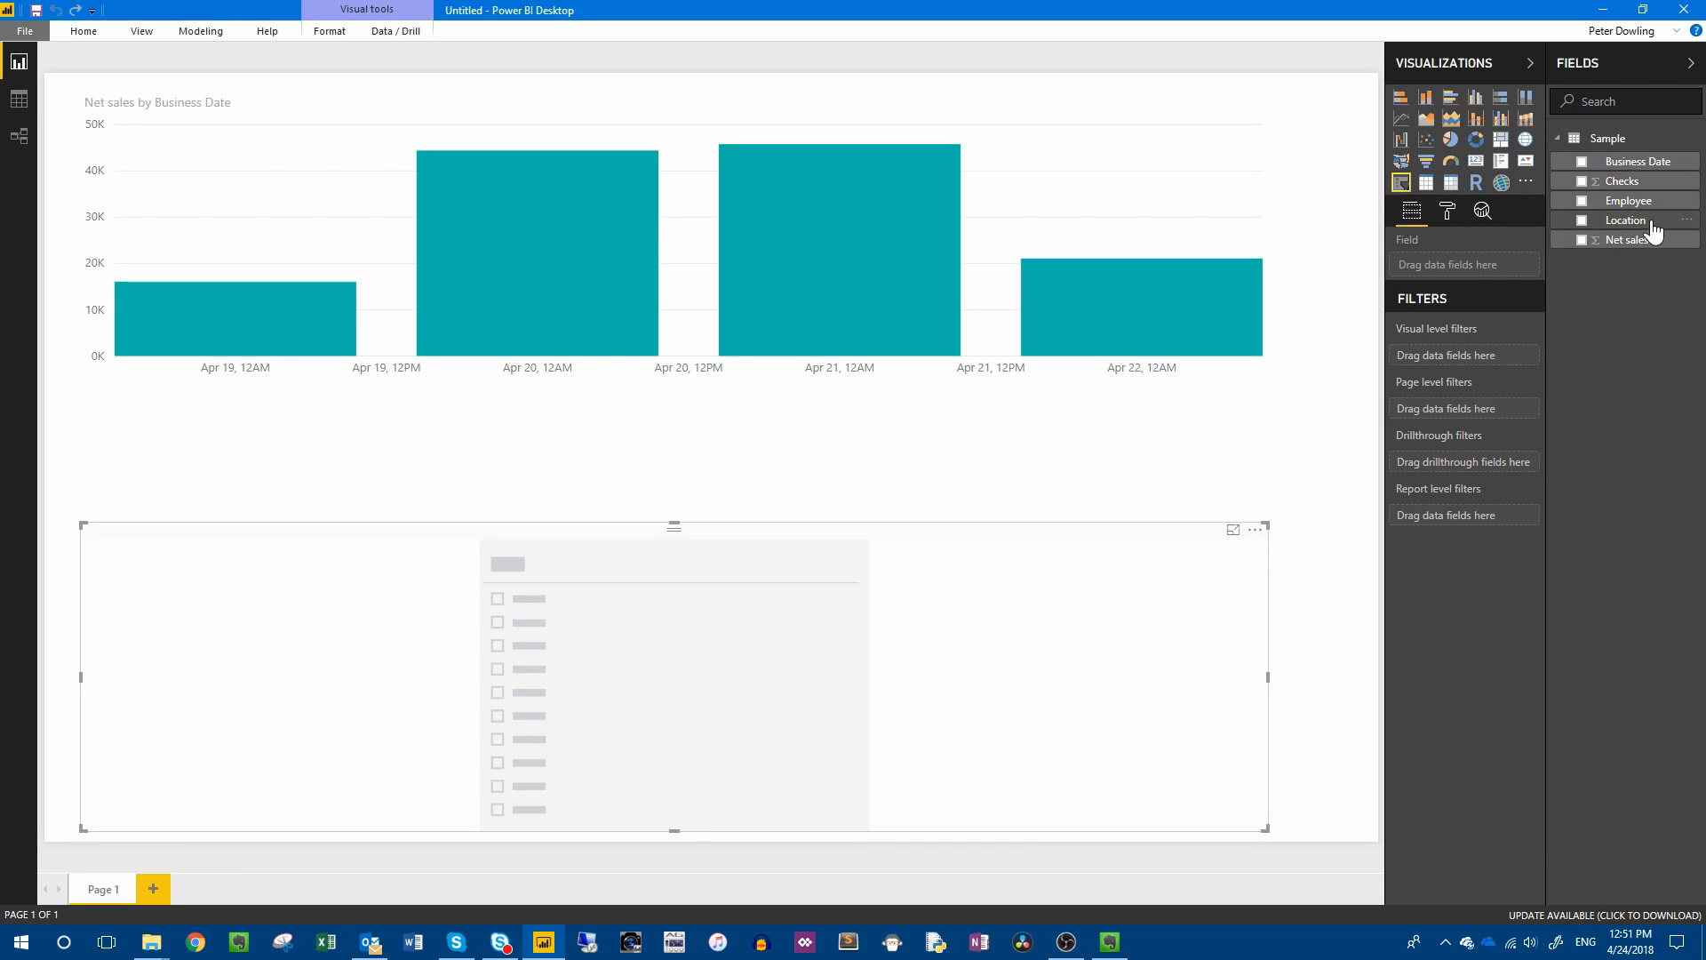
{"action": "left_click_drag", "start_coordinate": [1639, 221], "coordinate": [1490, 272]}
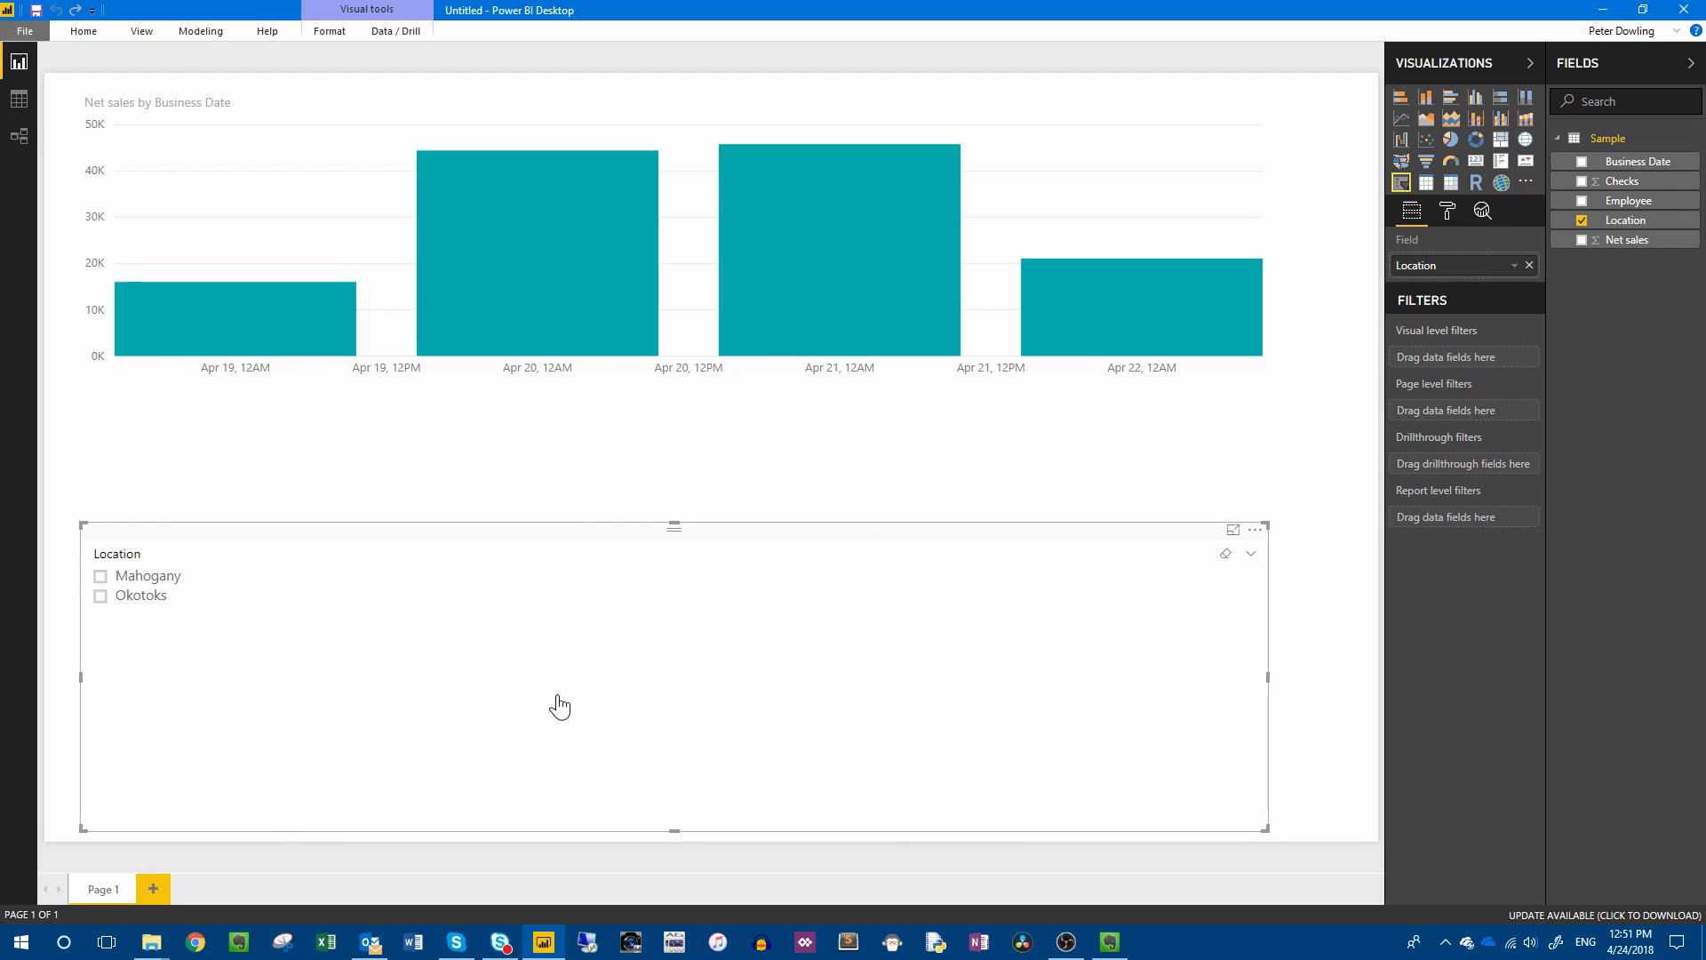
{"action": "left_click_drag", "start_coordinate": [677, 831], "coordinate": [669, 636]}
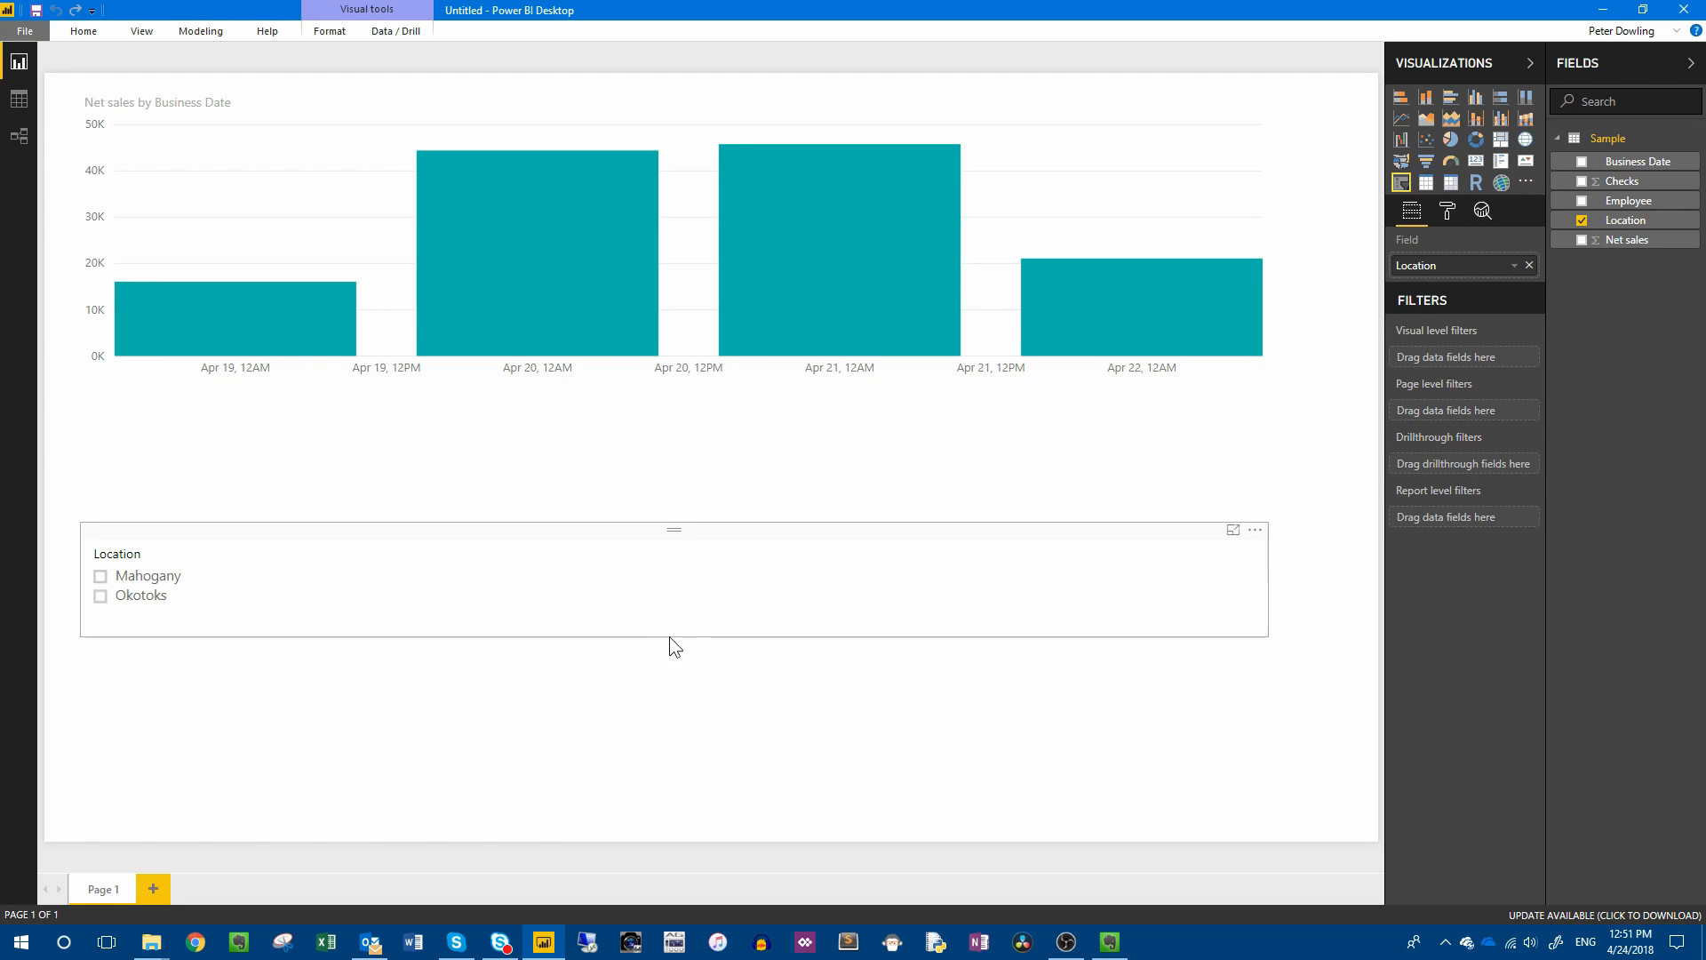
{"action": "left_click_drag", "start_coordinate": [1268, 577], "coordinate": [201, 615]}
Test the slicer by filtering the chart to Okotoks, then to Mahogany, clearing the selection each time.
{"action": "left_click", "coordinate": [101, 596]}
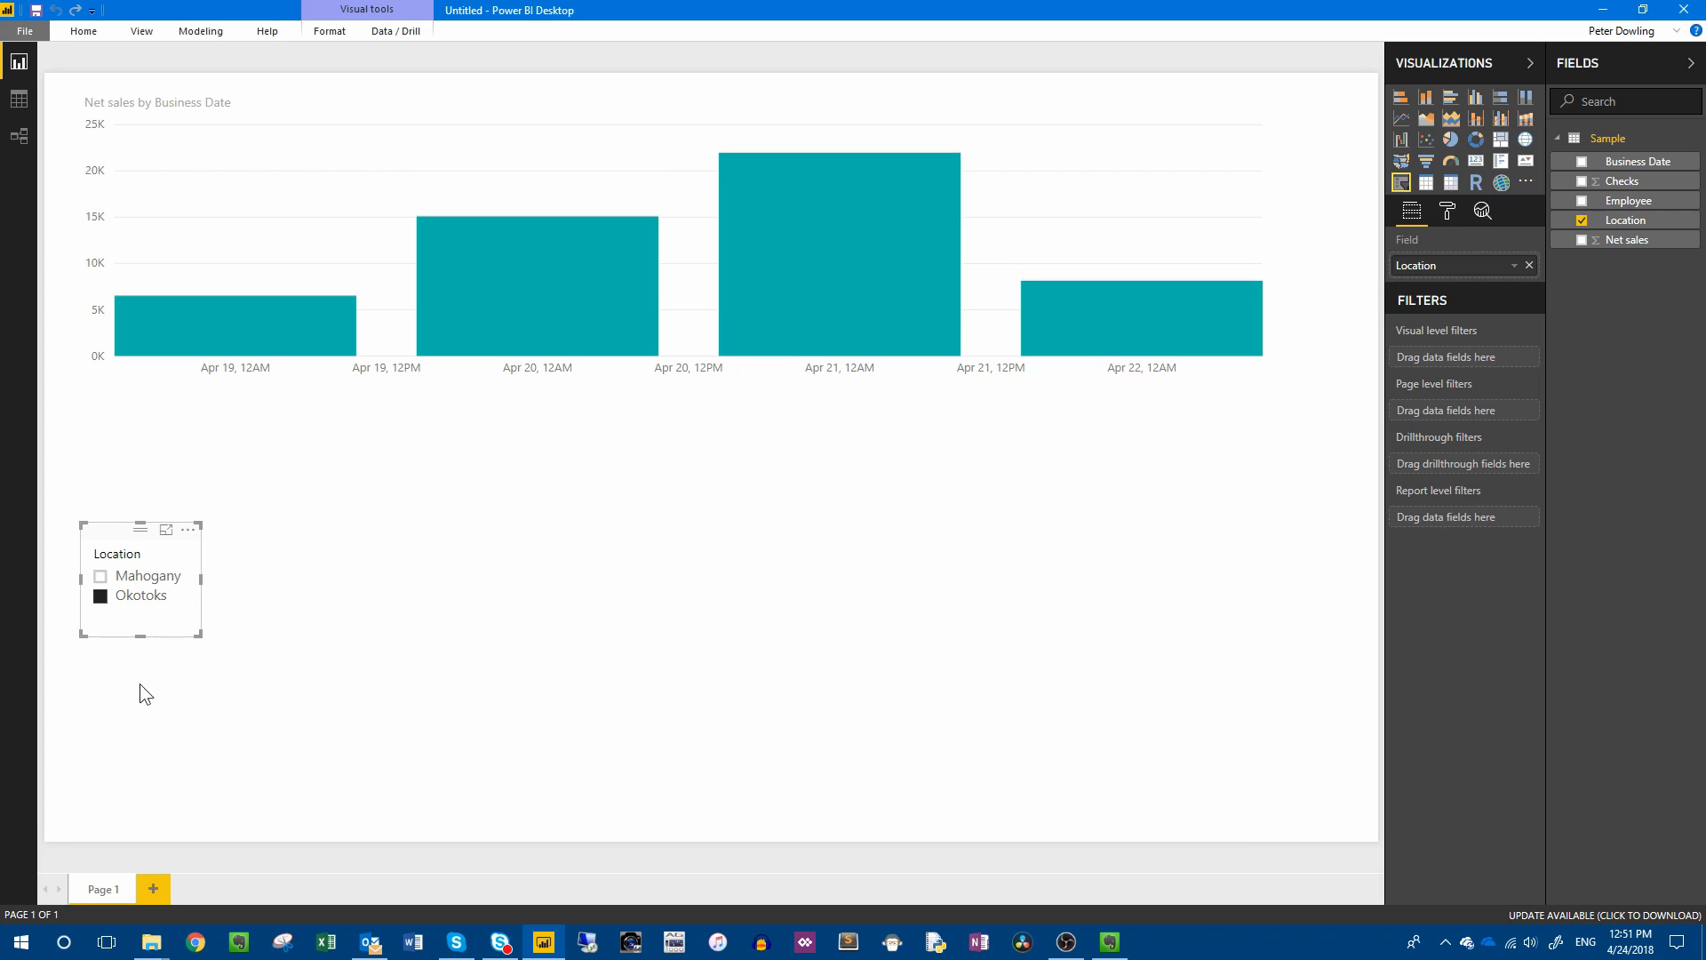
{"action": "left_click", "coordinate": [101, 597]}
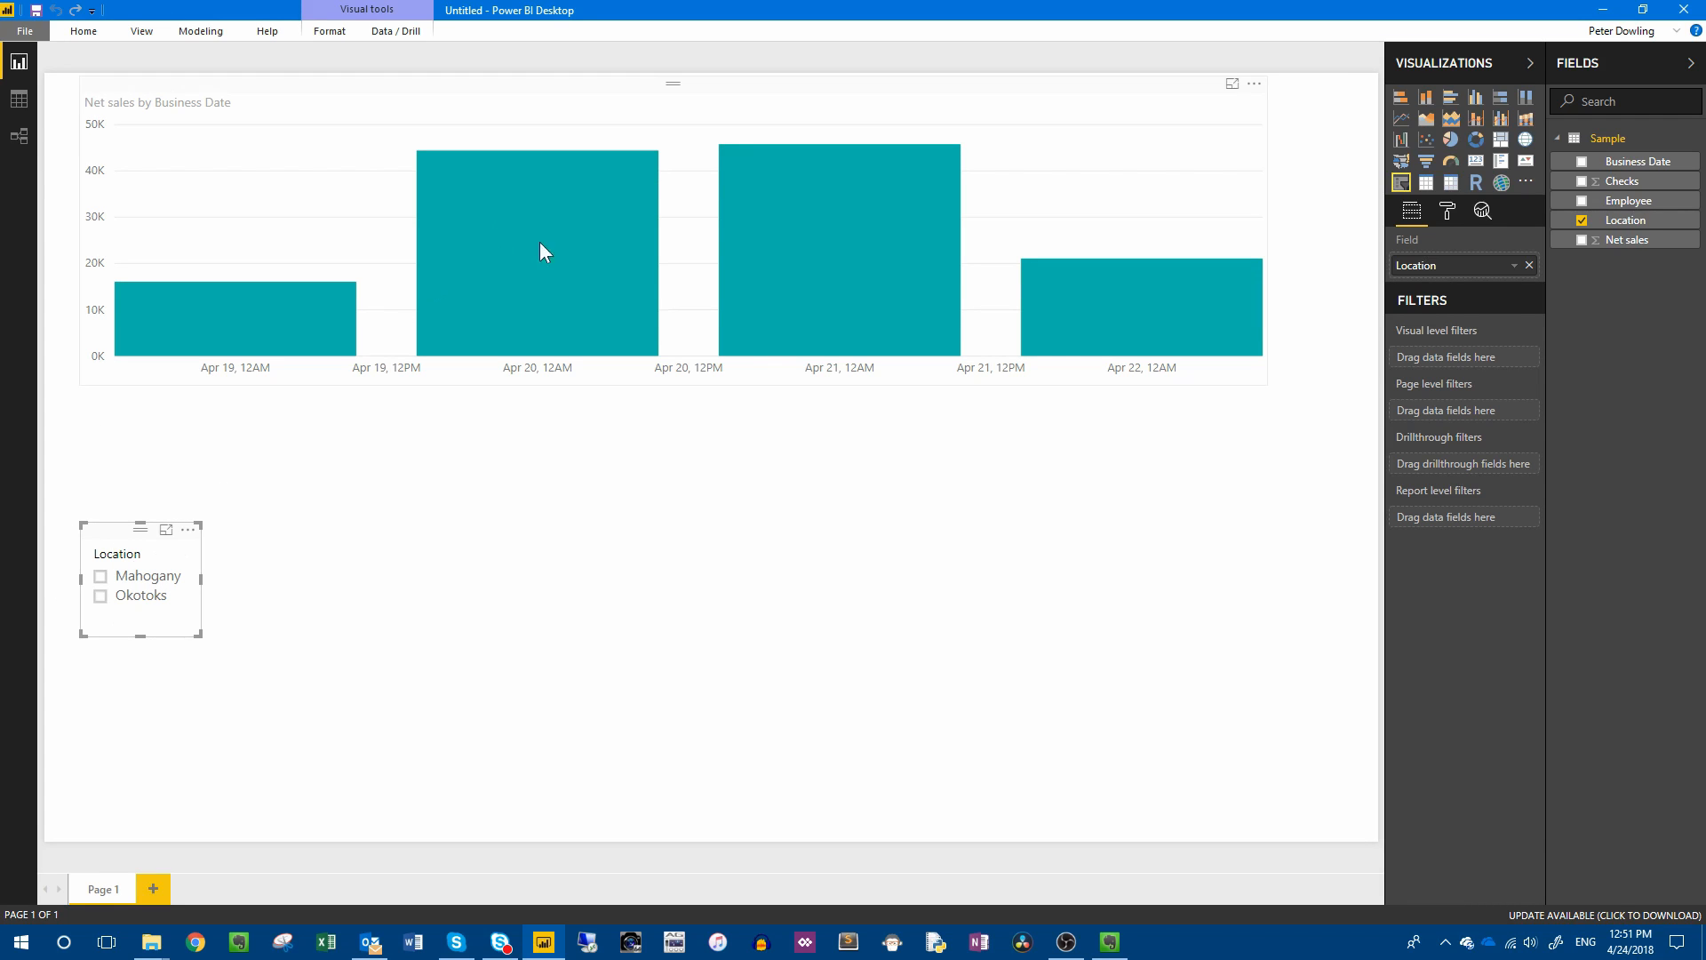
{"action": "left_click", "coordinate": [100, 578]}
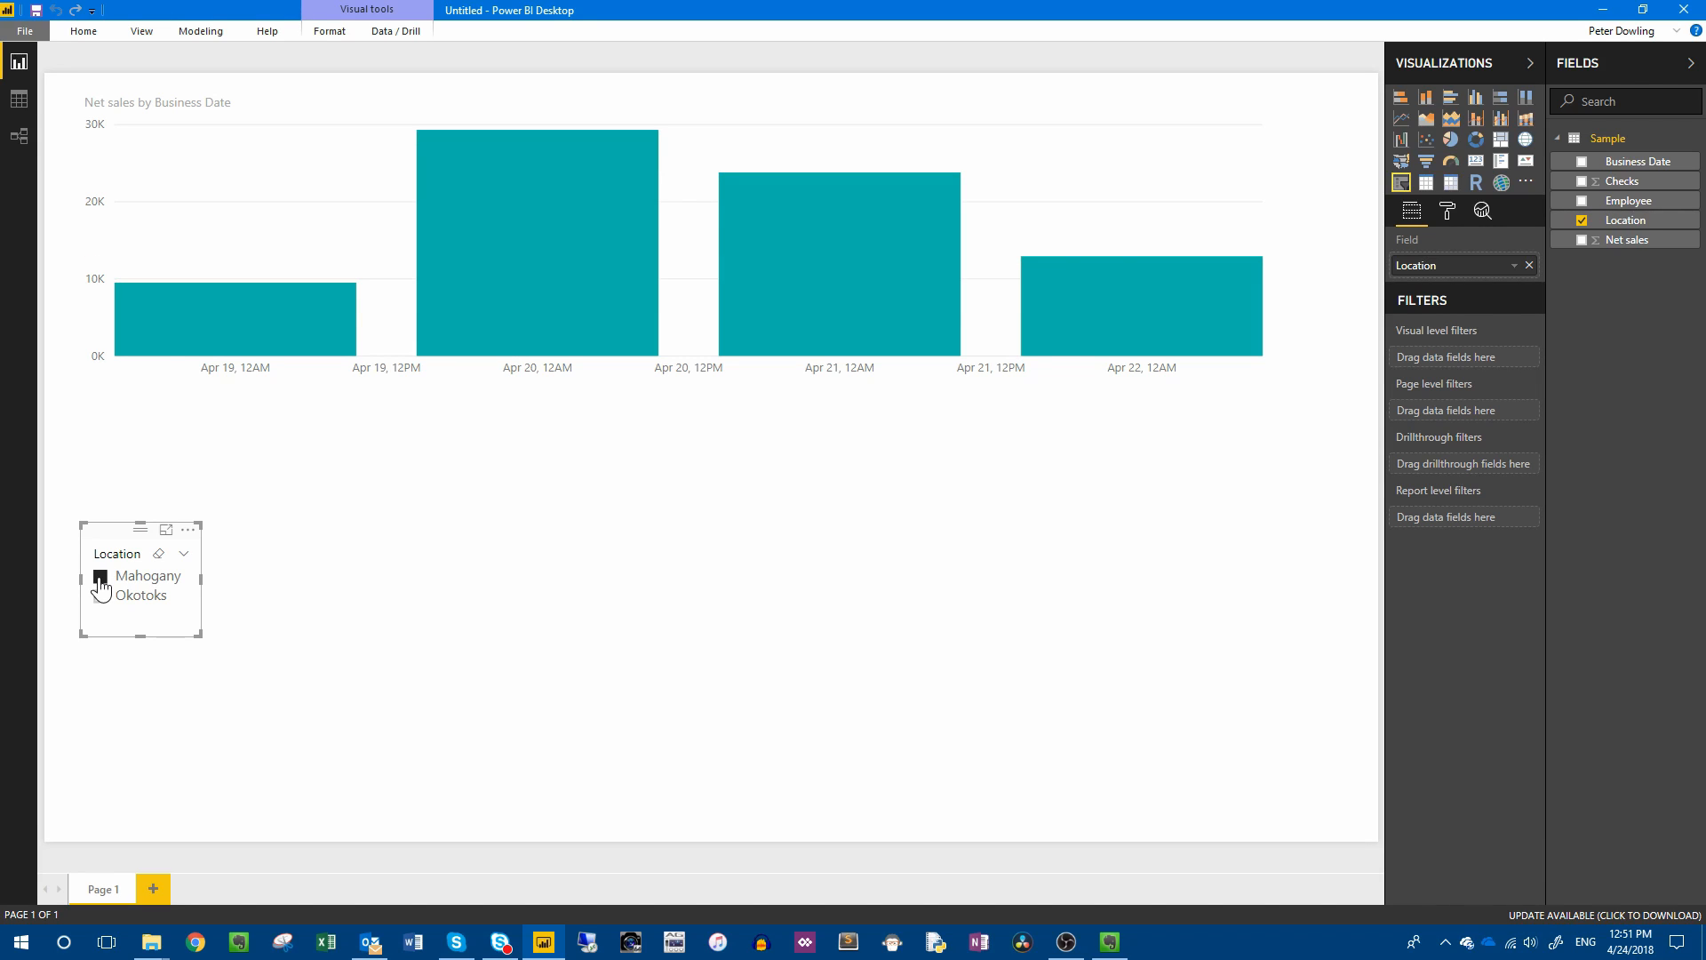
{"action": "left_click", "coordinate": [100, 578]}
{"action": "left_click", "coordinate": [510, 590]}
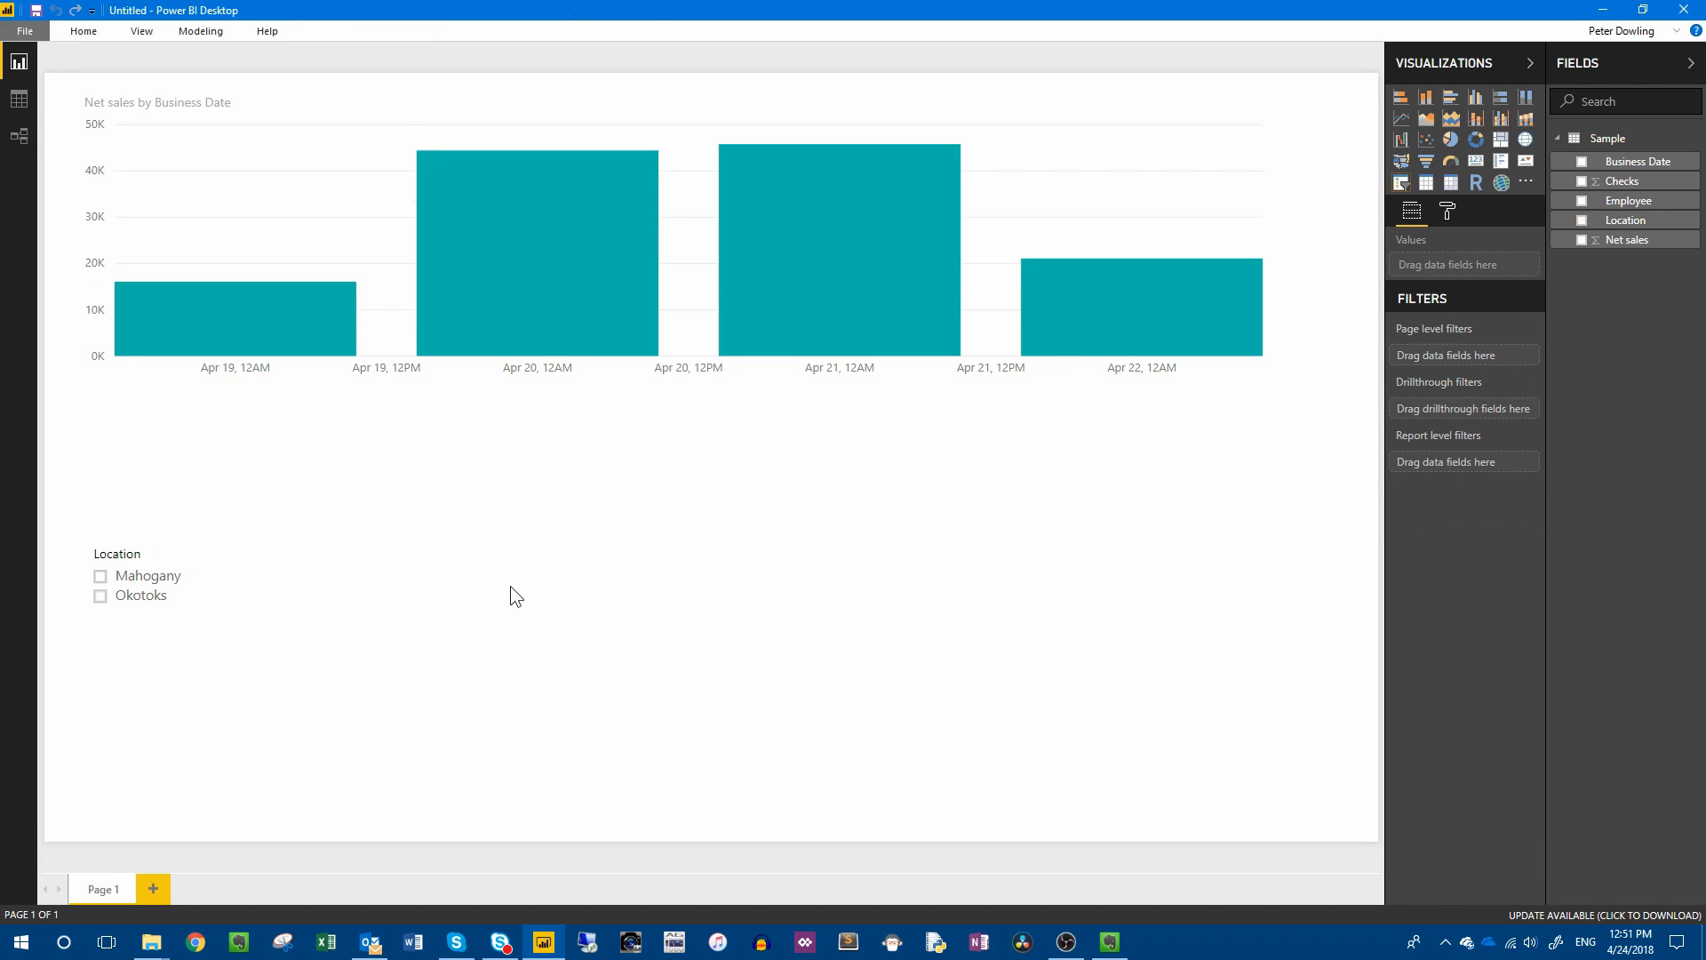